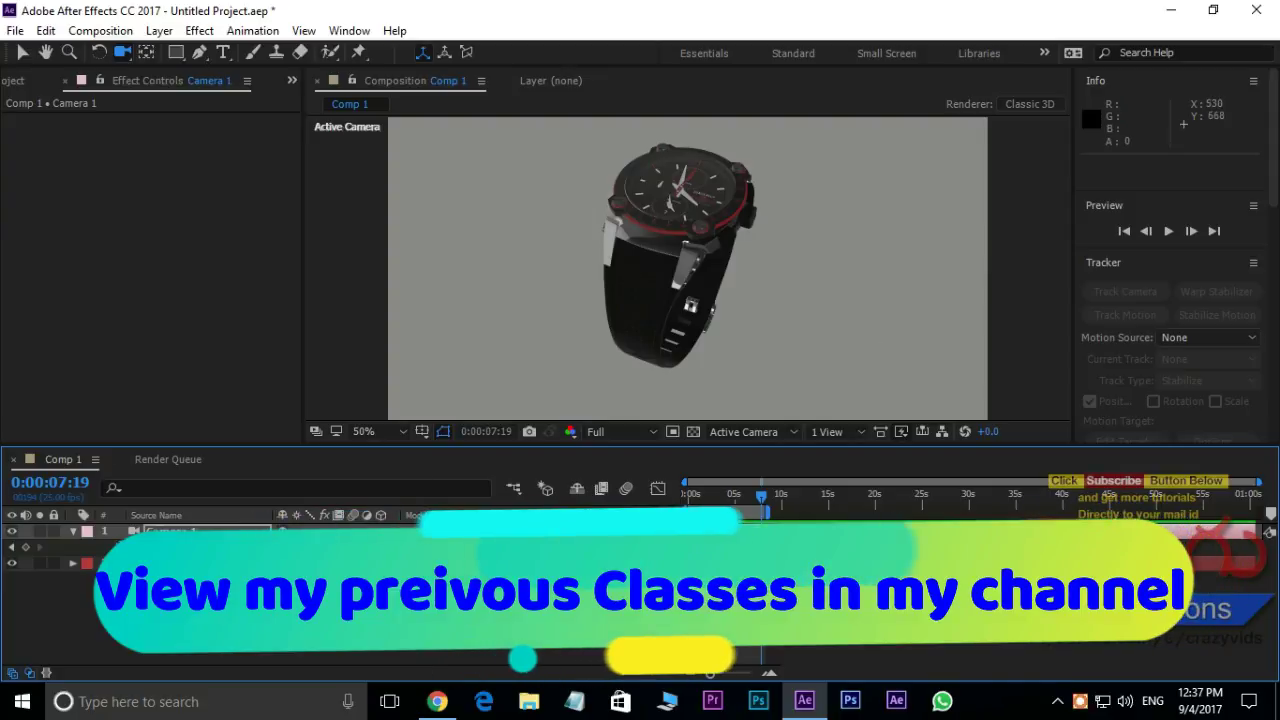
Select Magenta Solid 1 in the timeline to show its Element effect controls.
click(180, 563)
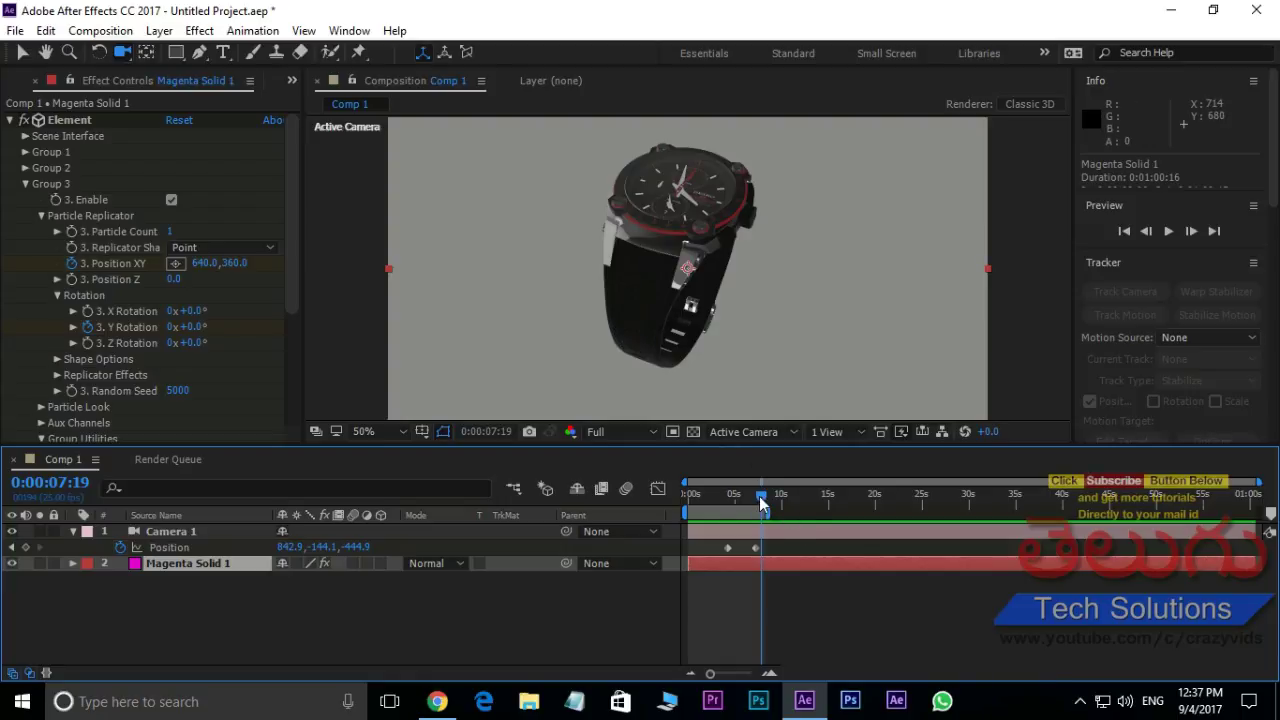
Return to 0:00:00:00 and preview the camera move around the watch, stopping near 0:00:07:20.
drag(762, 496, 644, 518)
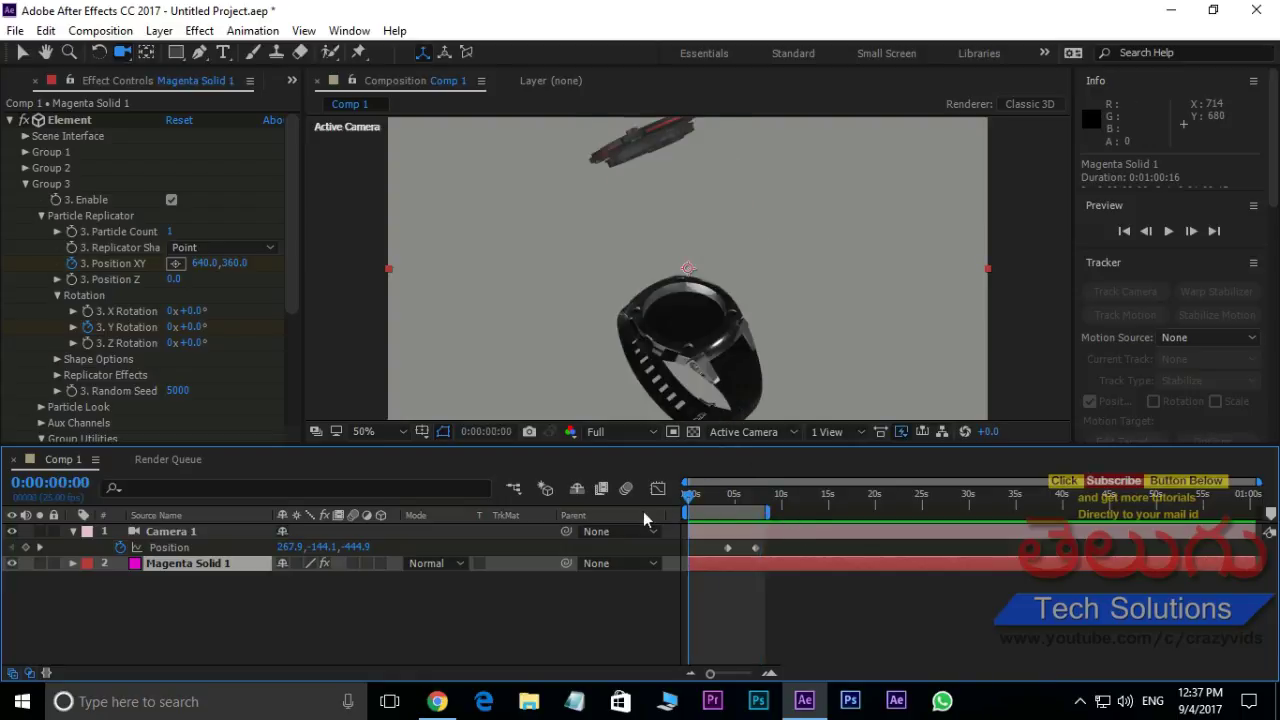
key(space)
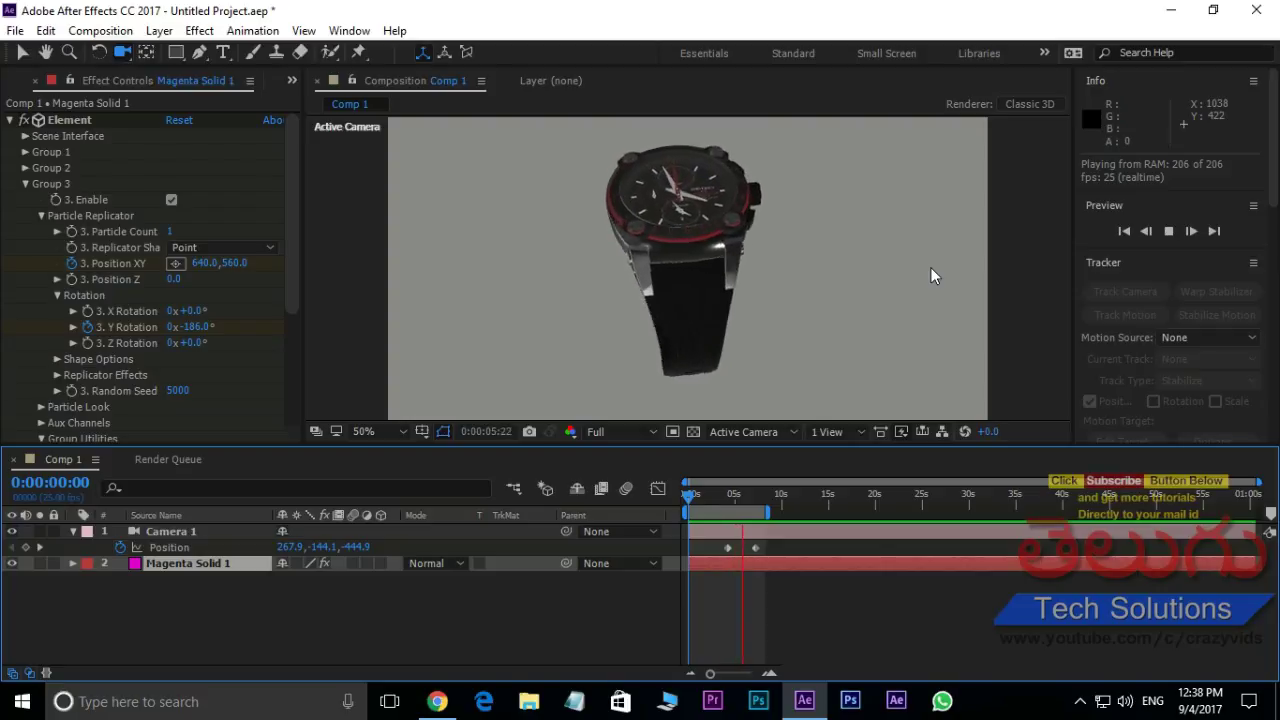
key(space)
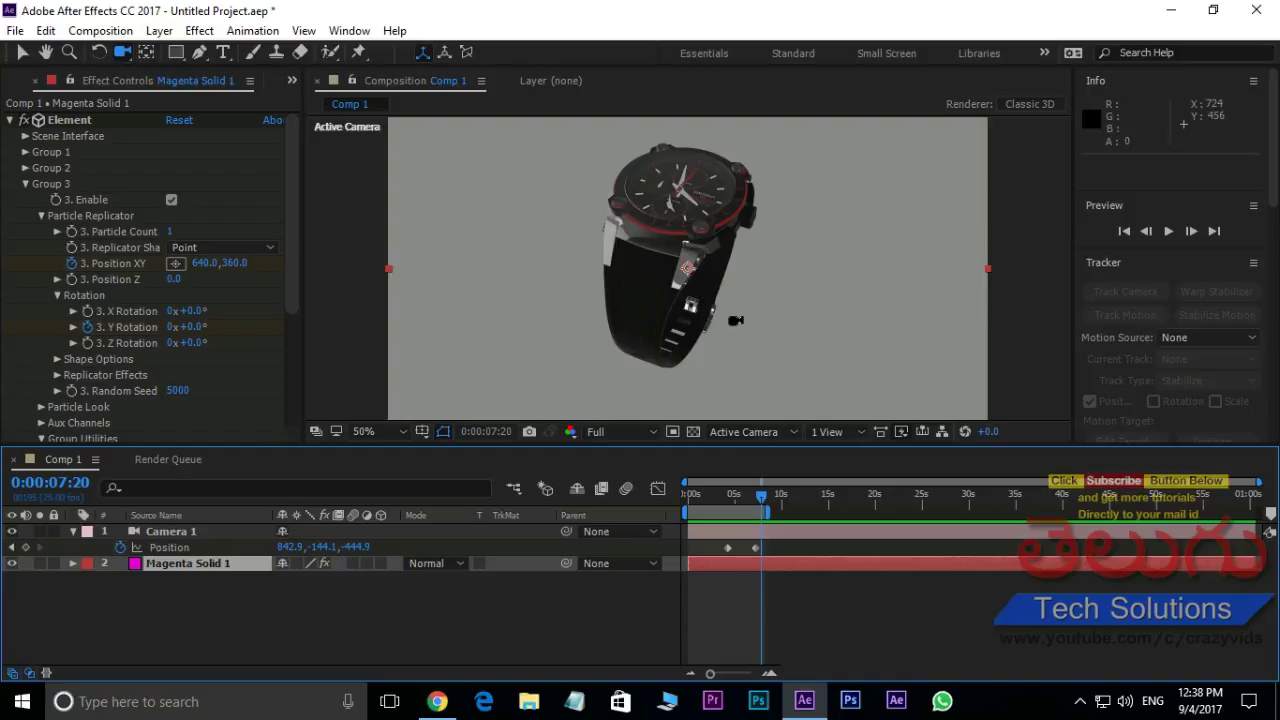
click(437, 701)
scroll(777, 442, down, 1)
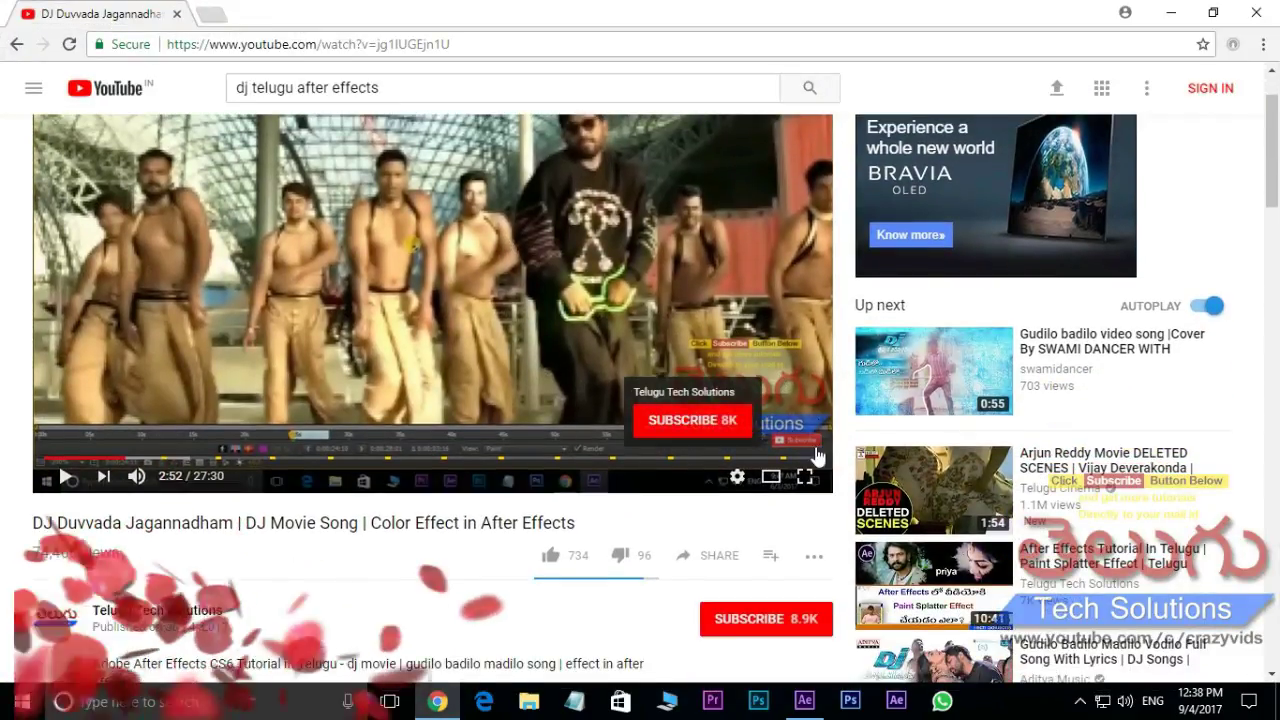
scroll(816, 443, down, 2)
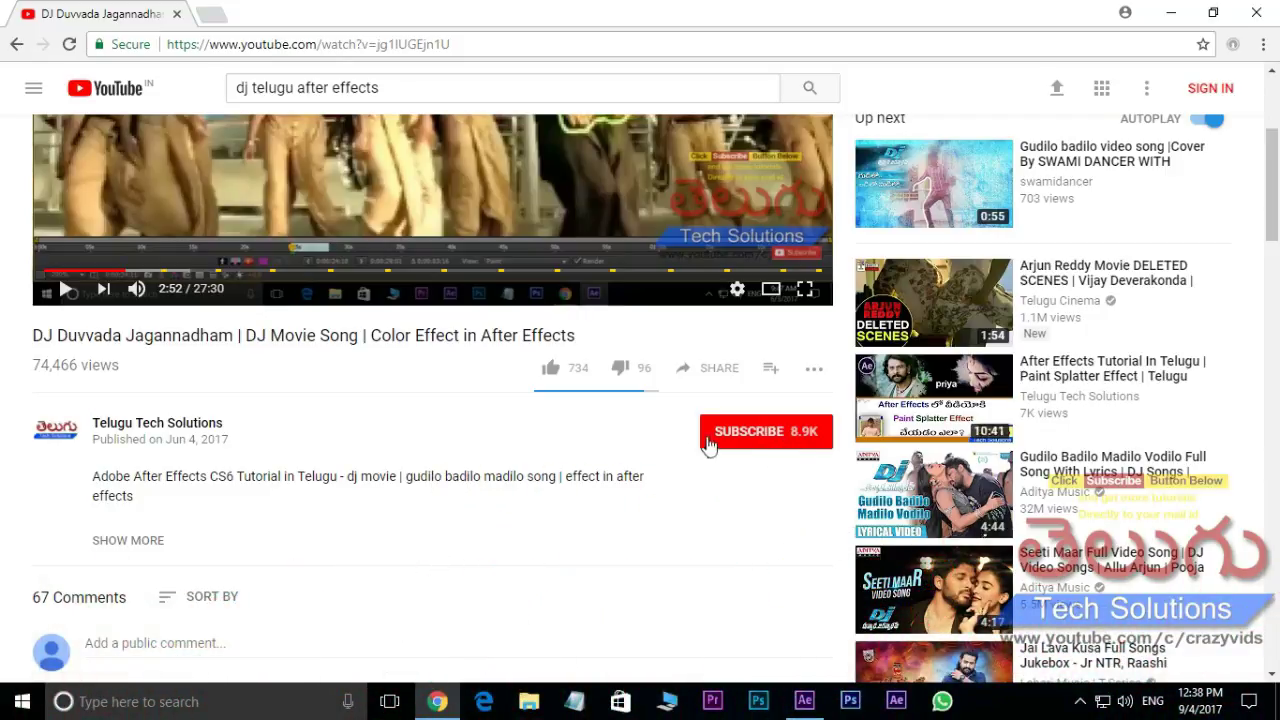
scroll(472, 299, up, 1)
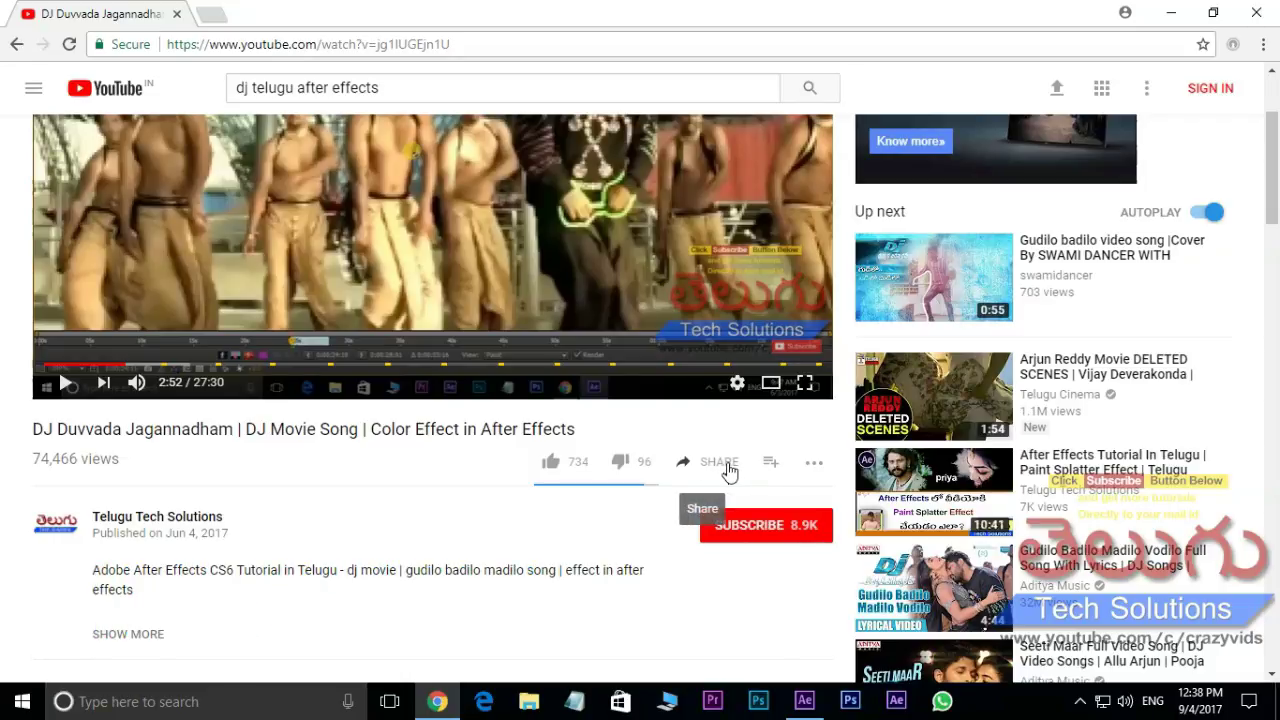
click(804, 700)
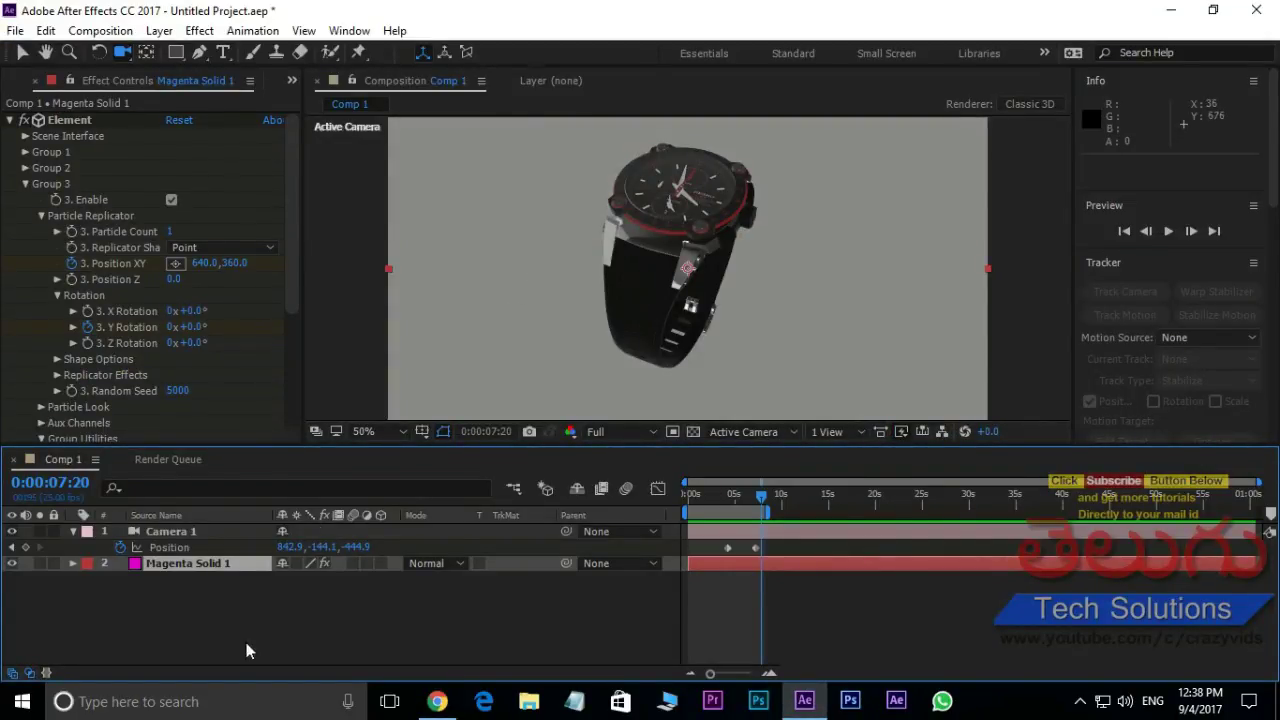
Delete Camera 1's position keyframes and then all layers from the composition.
drag(180, 637, 280, 523)
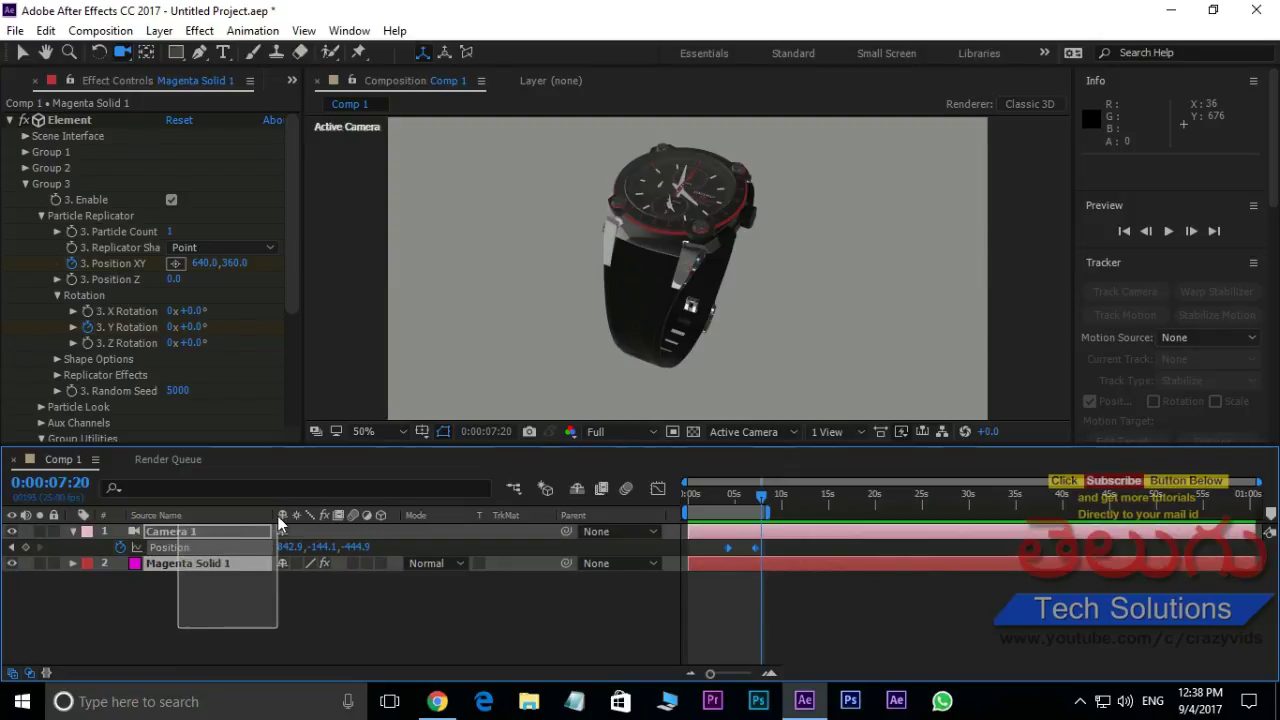
key(Delete)
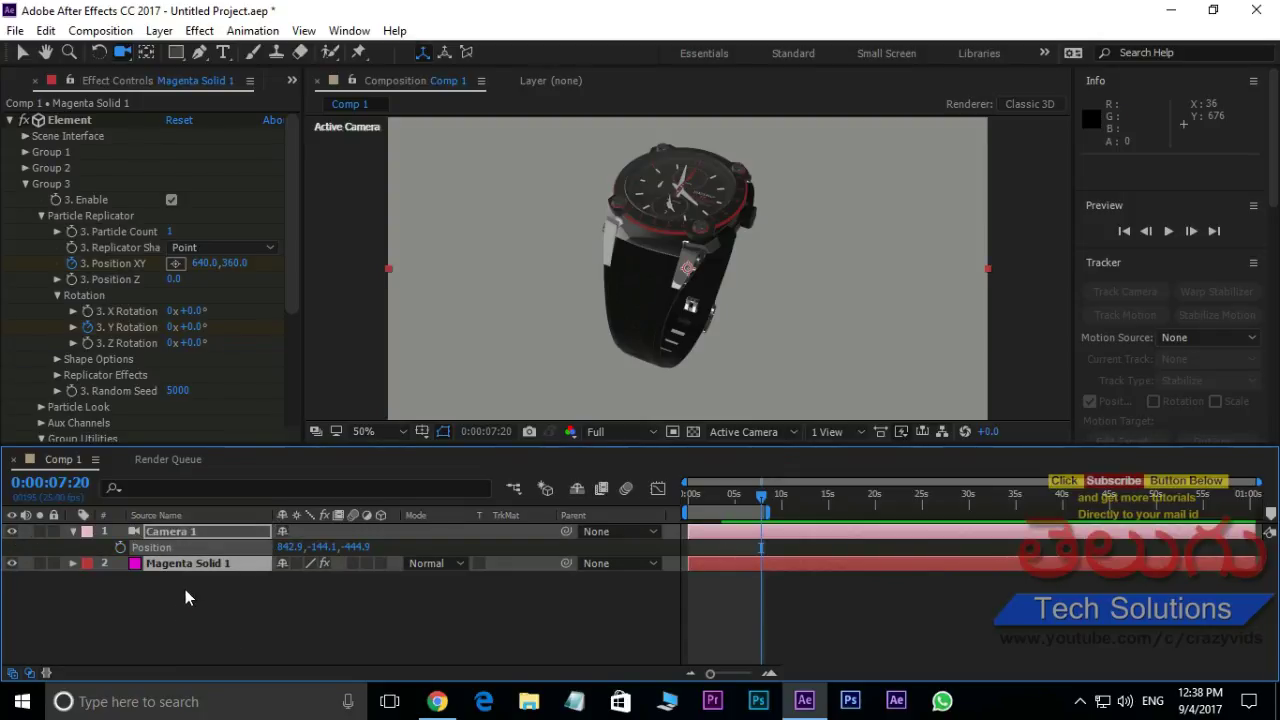
key(Delete)
Delete Comp 1 and the Solids folder from the project, then create a new 1280×720, 25 fps Comp 1.
click(11, 88)
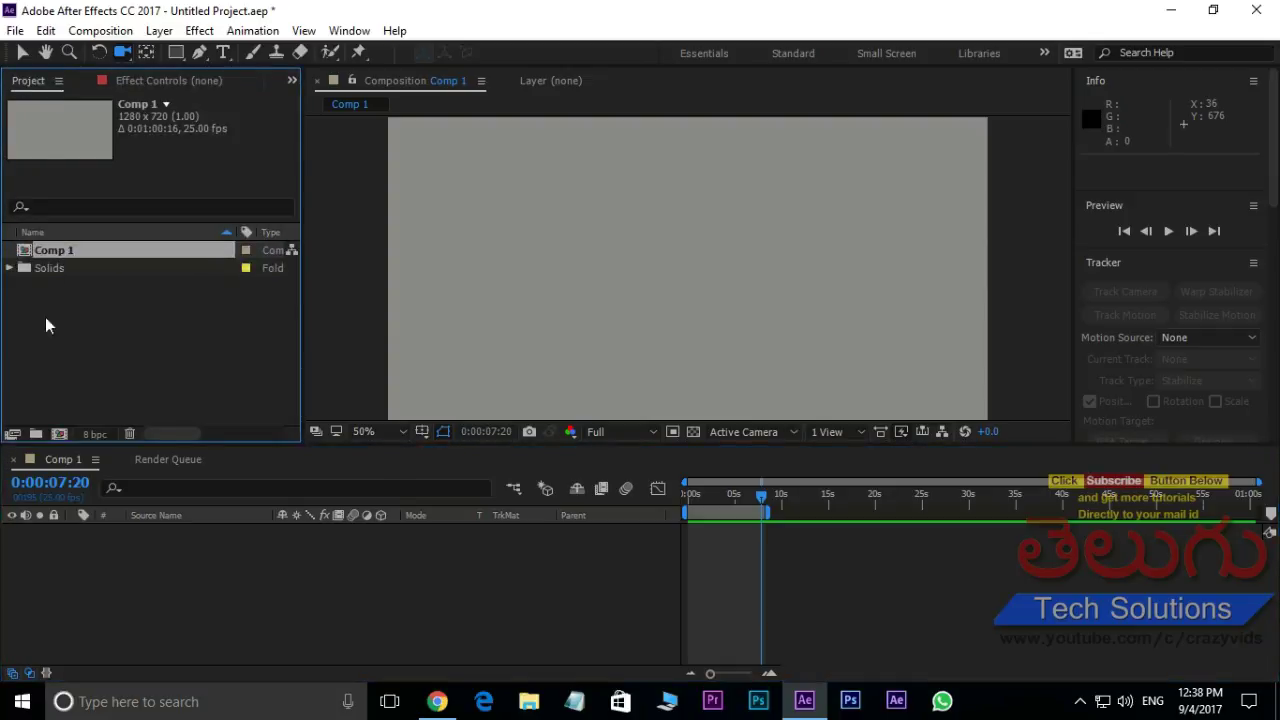
drag(46, 325, 149, 229)
key(Delete)
click(735, 380)
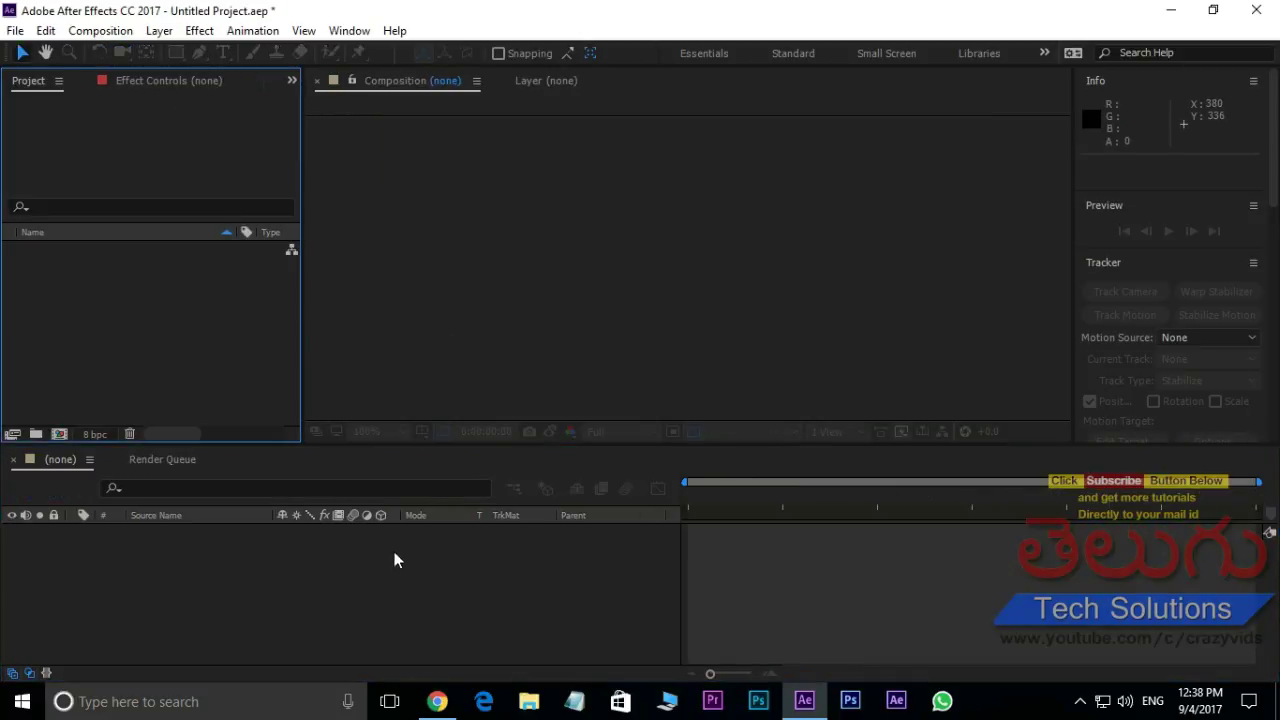
click(59, 433)
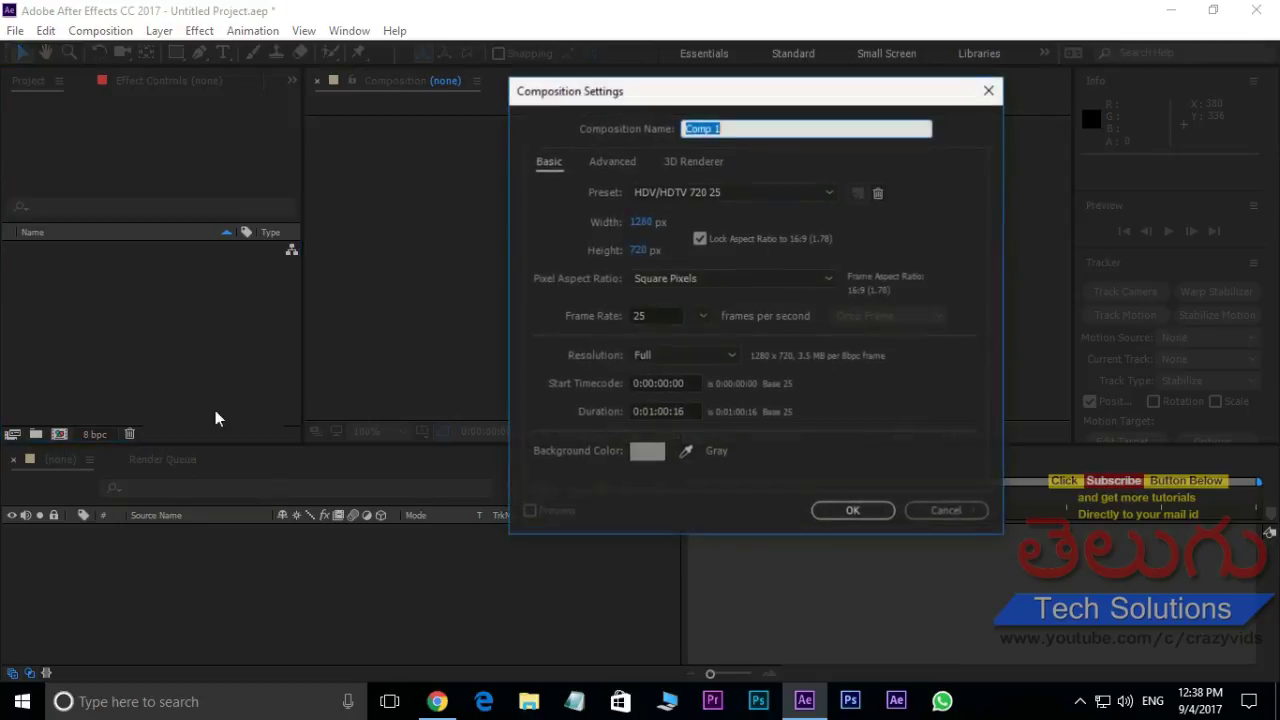
click(848, 513)
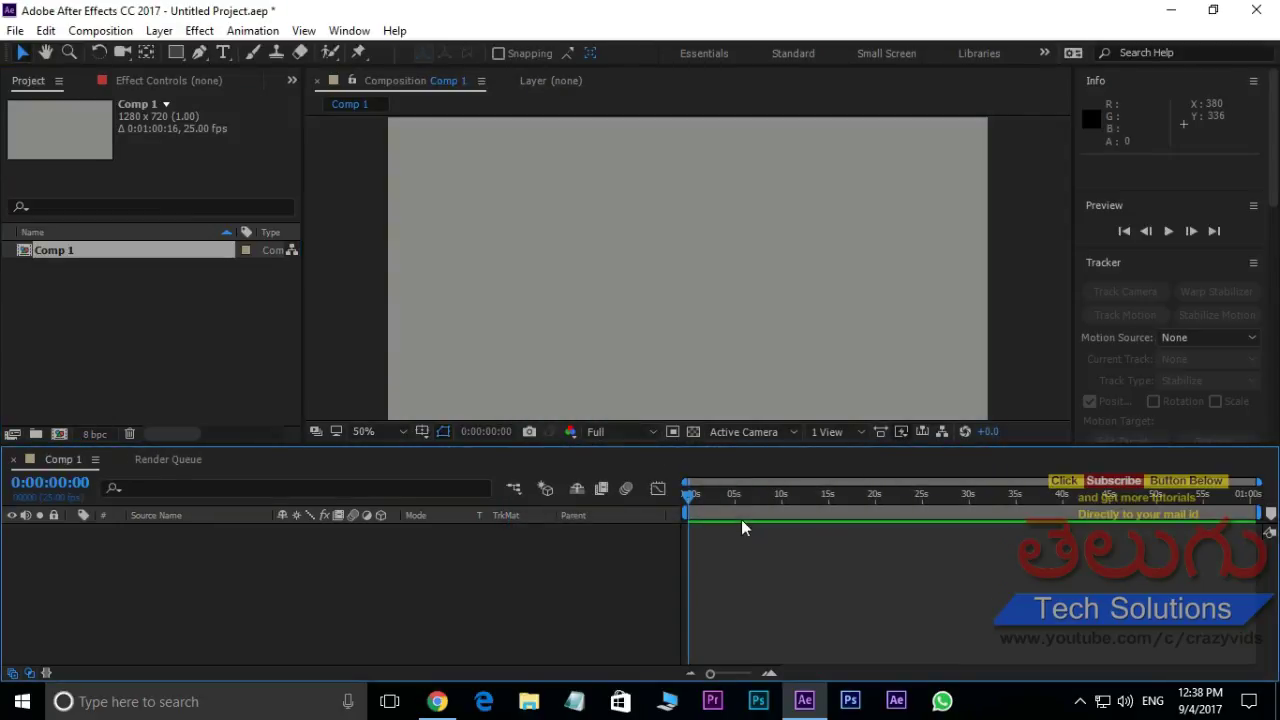
Add a new magenta solid layer, Magenta Solid 1, to Comp 1.
right_click(265, 600)
mouse_move(408, 429)
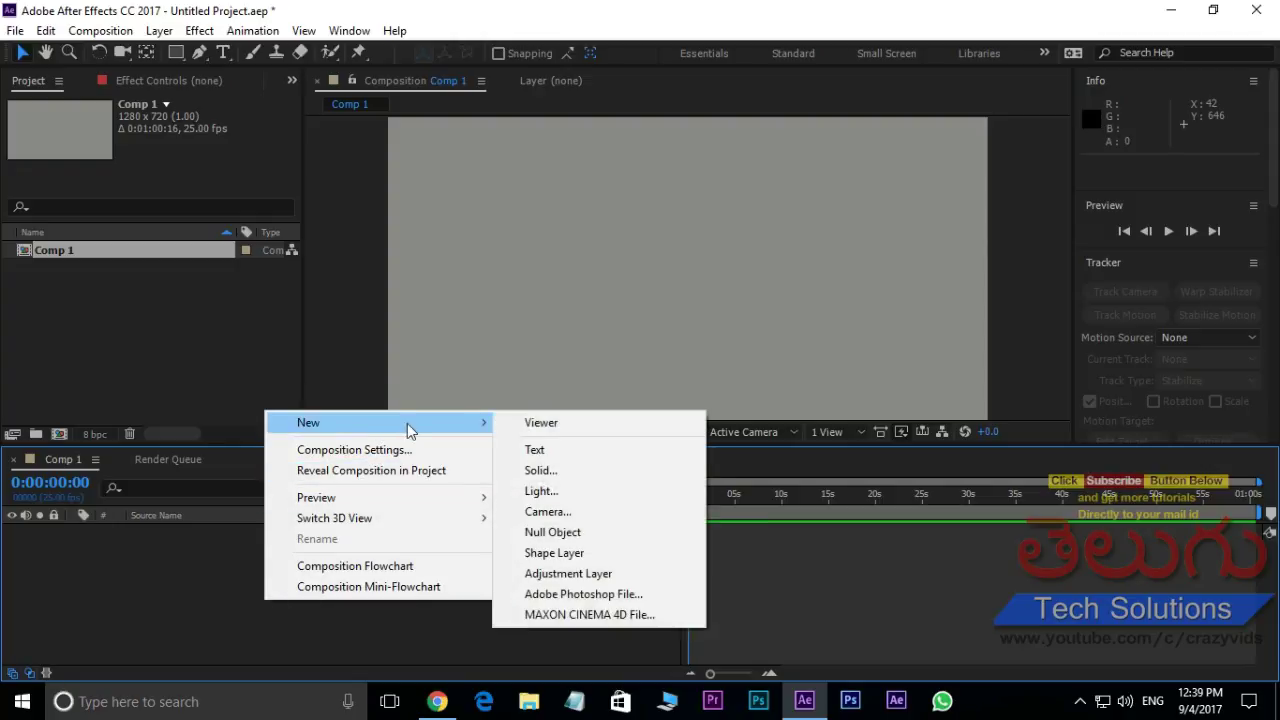
click(588, 471)
click(735, 516)
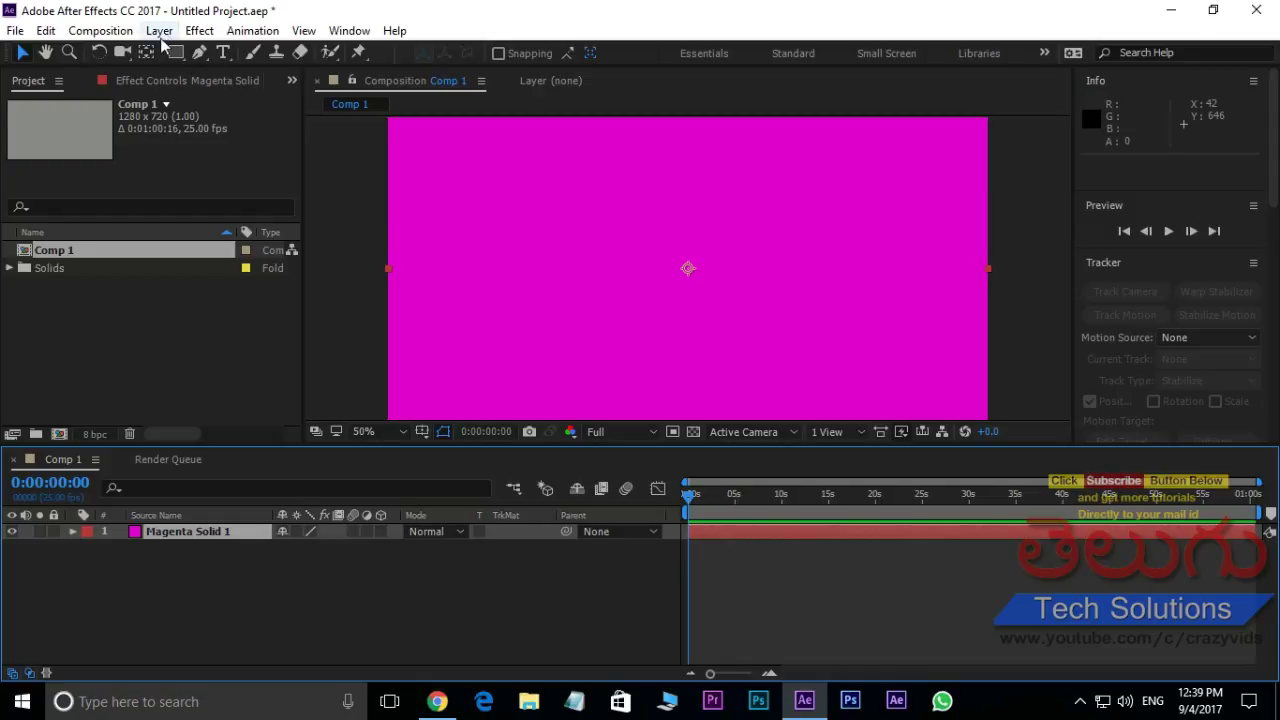
Apply the Video Copilot Element effect to the solid.
click(199, 30)
mouse_move(312, 638)
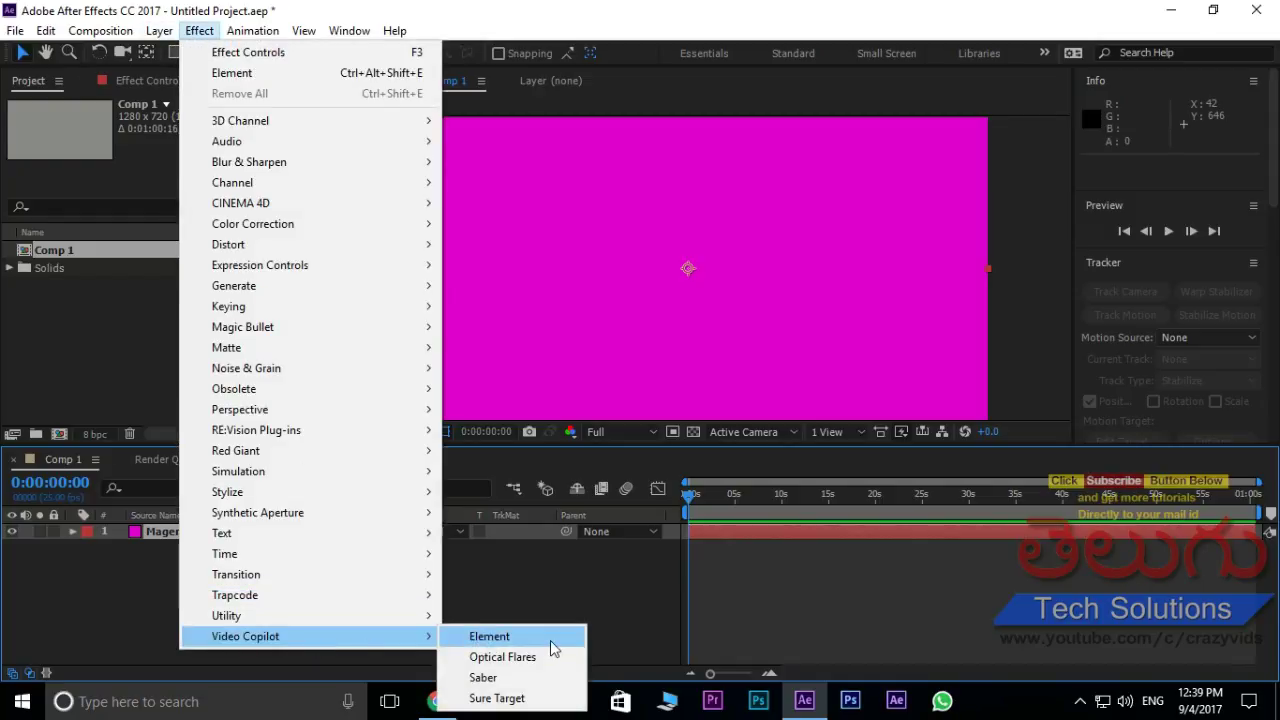
click(550, 640)
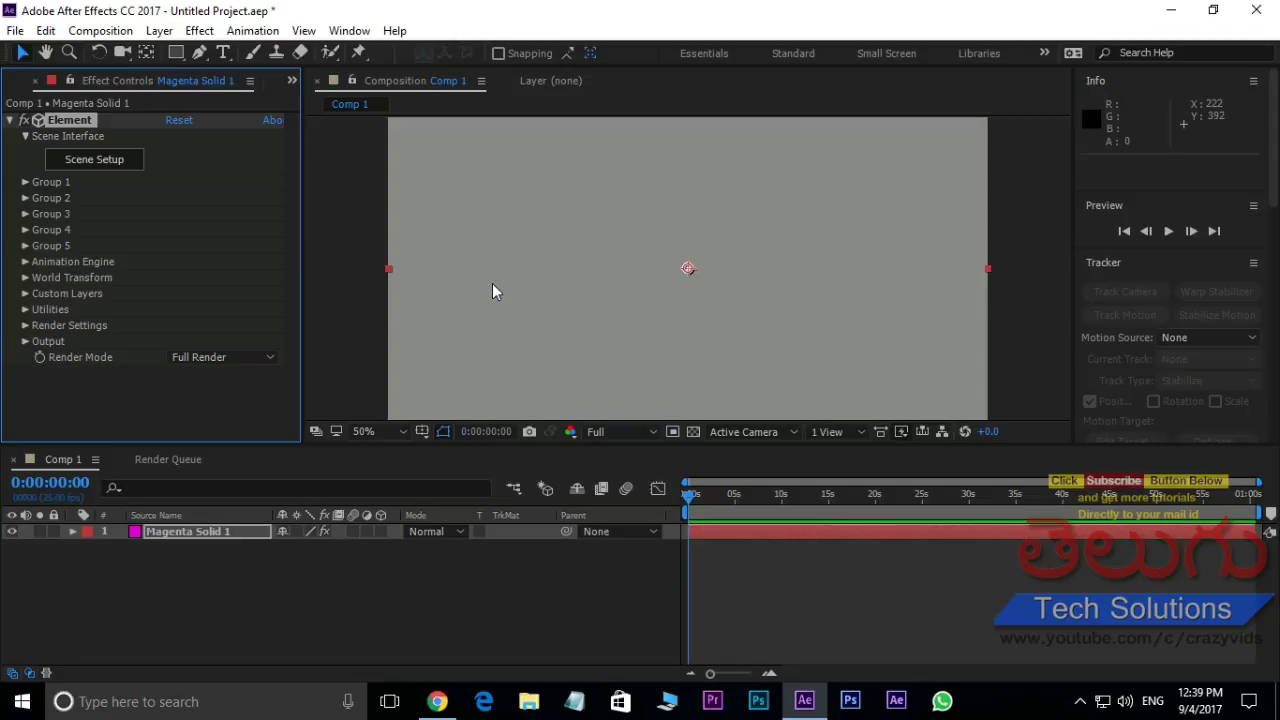
In Element's Scene Setup, load the watch model from the Starter_Pack_Physical folder.
click(114, 167)
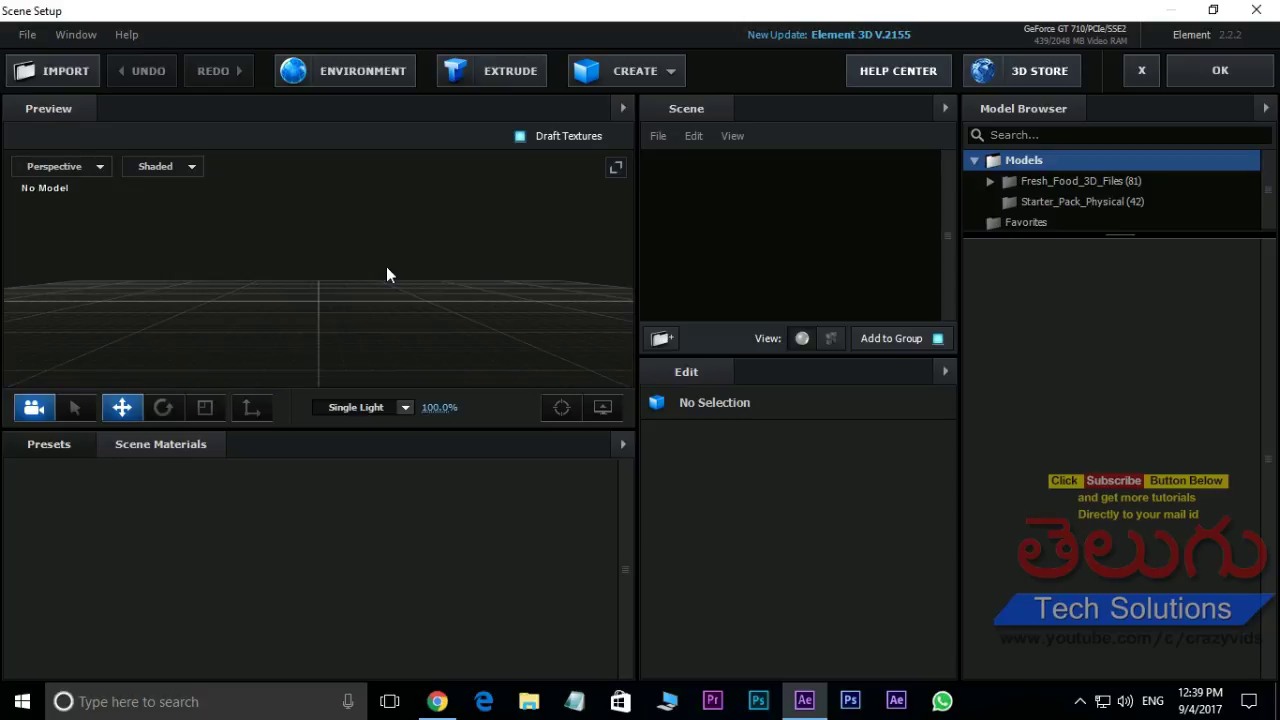
click(1070, 203)
scroll(1110, 450, down, 5)
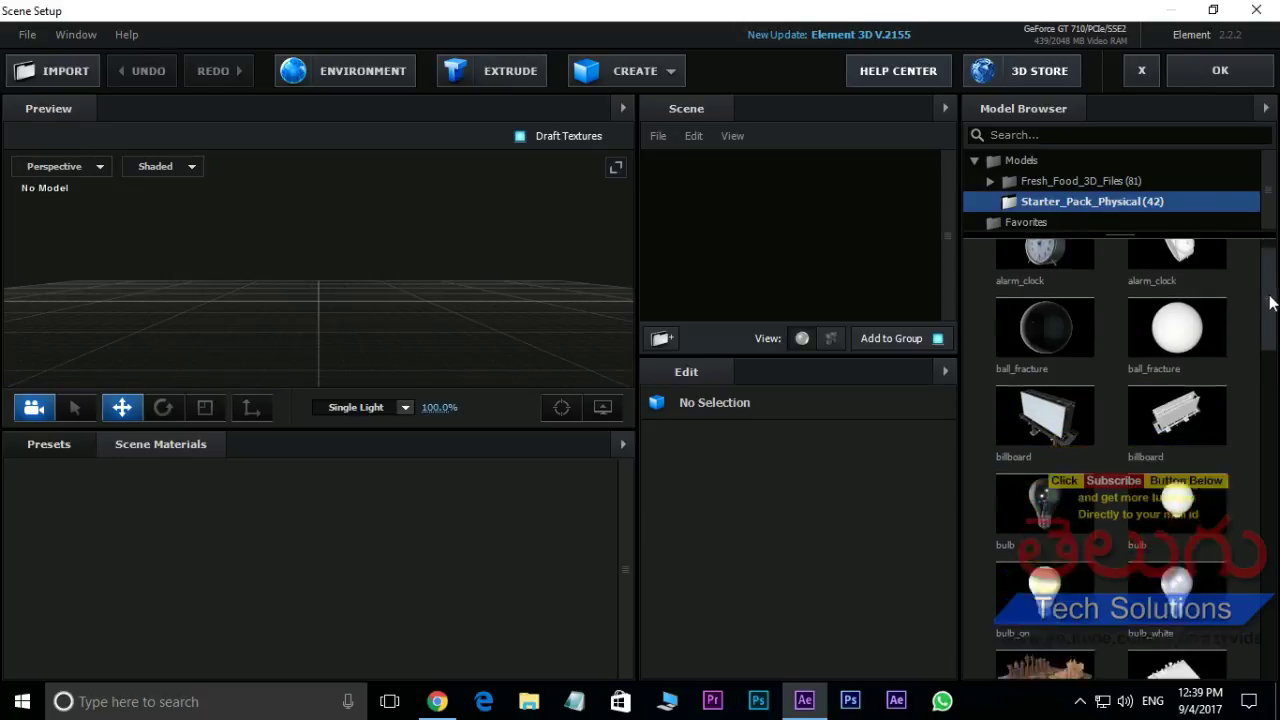
scroll(1110, 450, down, 2)
scroll(1045, 315, up, 8)
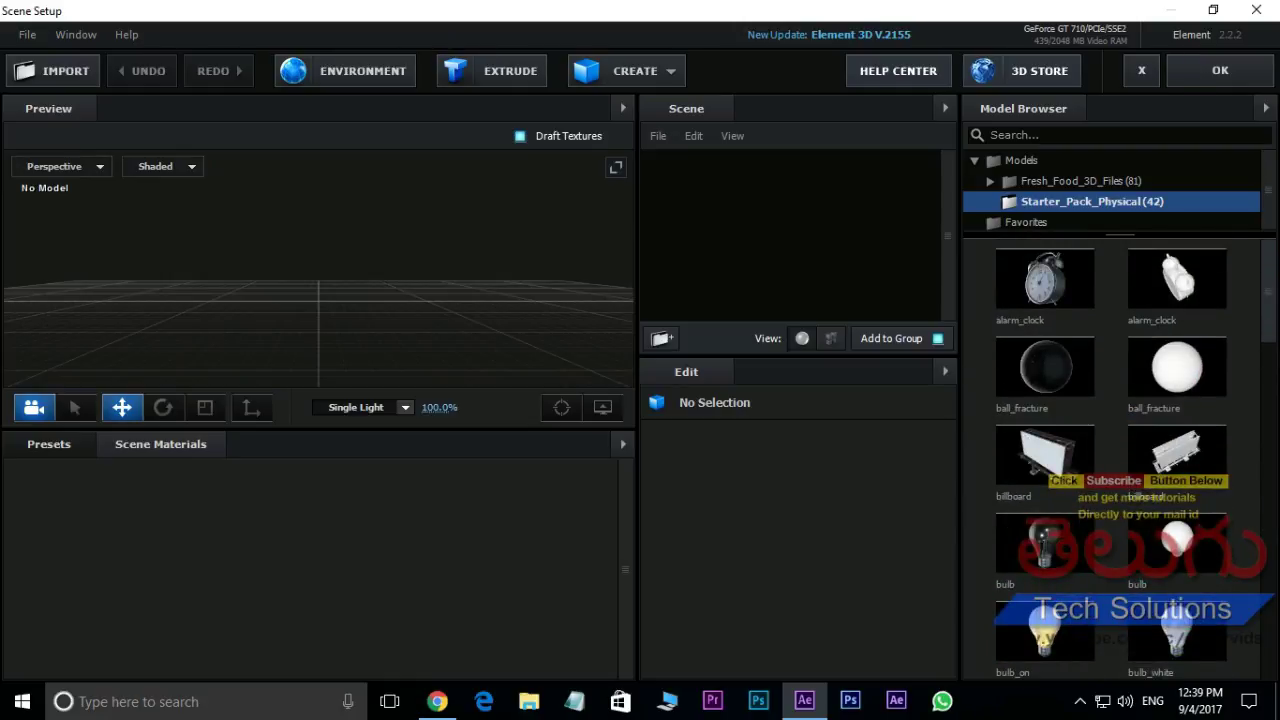
drag(1268, 306, 1277, 641)
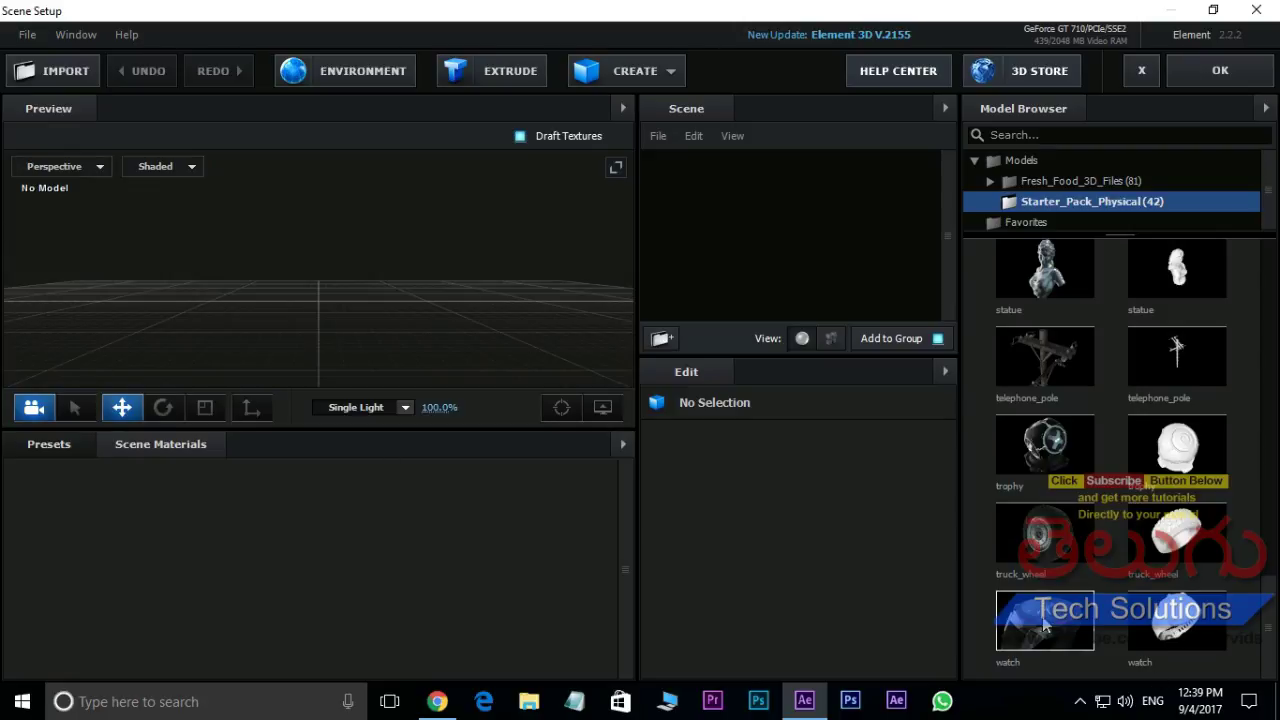
click(1045, 625)
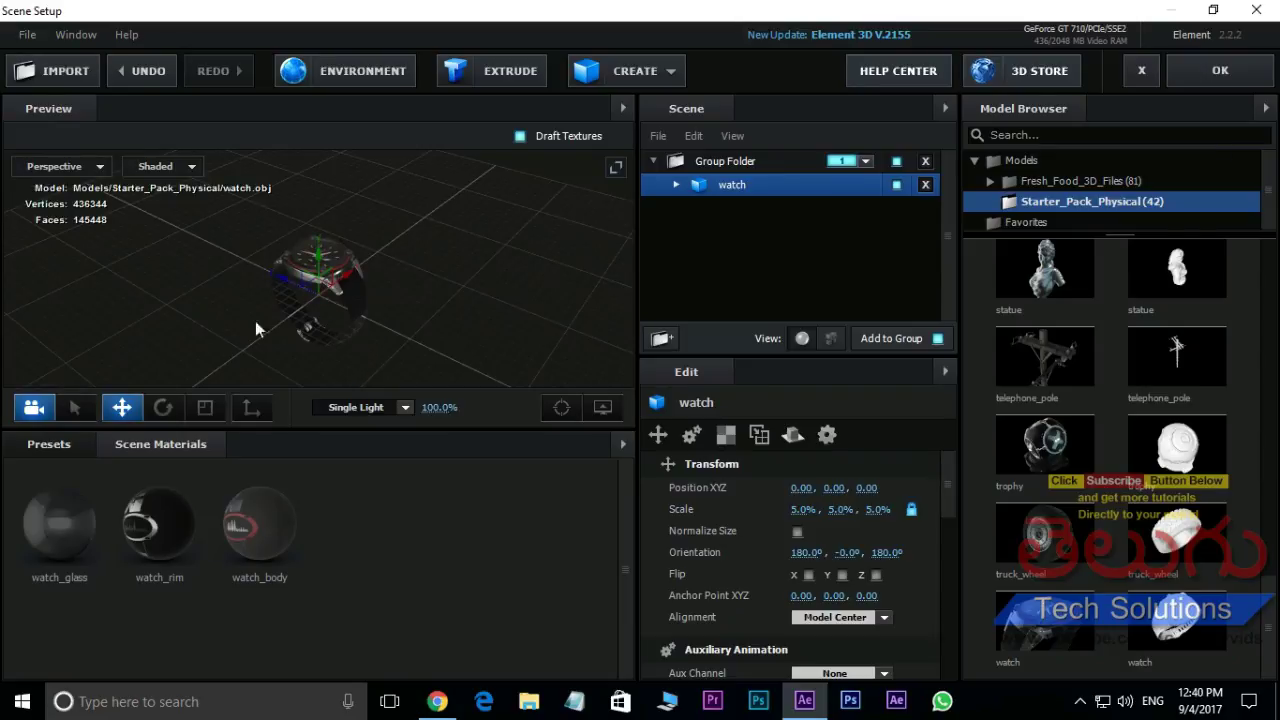
Orbit the Element preview around the watch and expand the watch model to list its parts.
drag(255, 321, 428, 354)
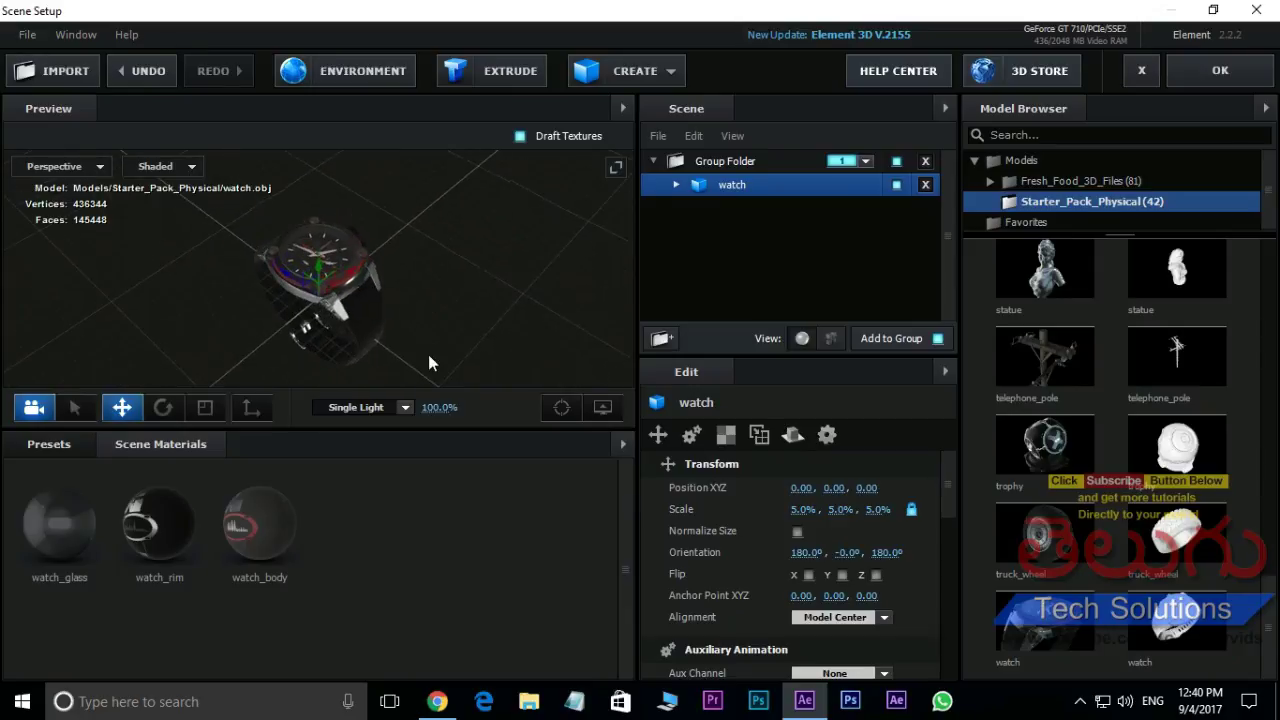
drag(468, 260, 451, 270)
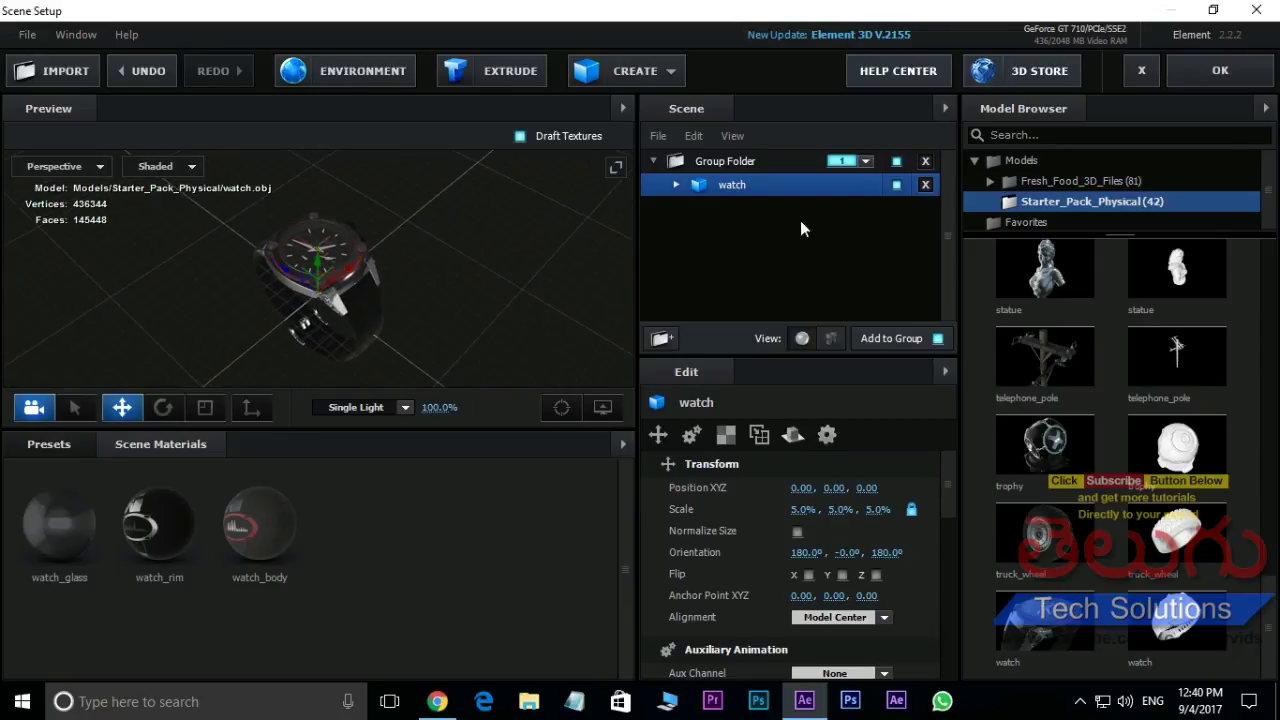
click(676, 185)
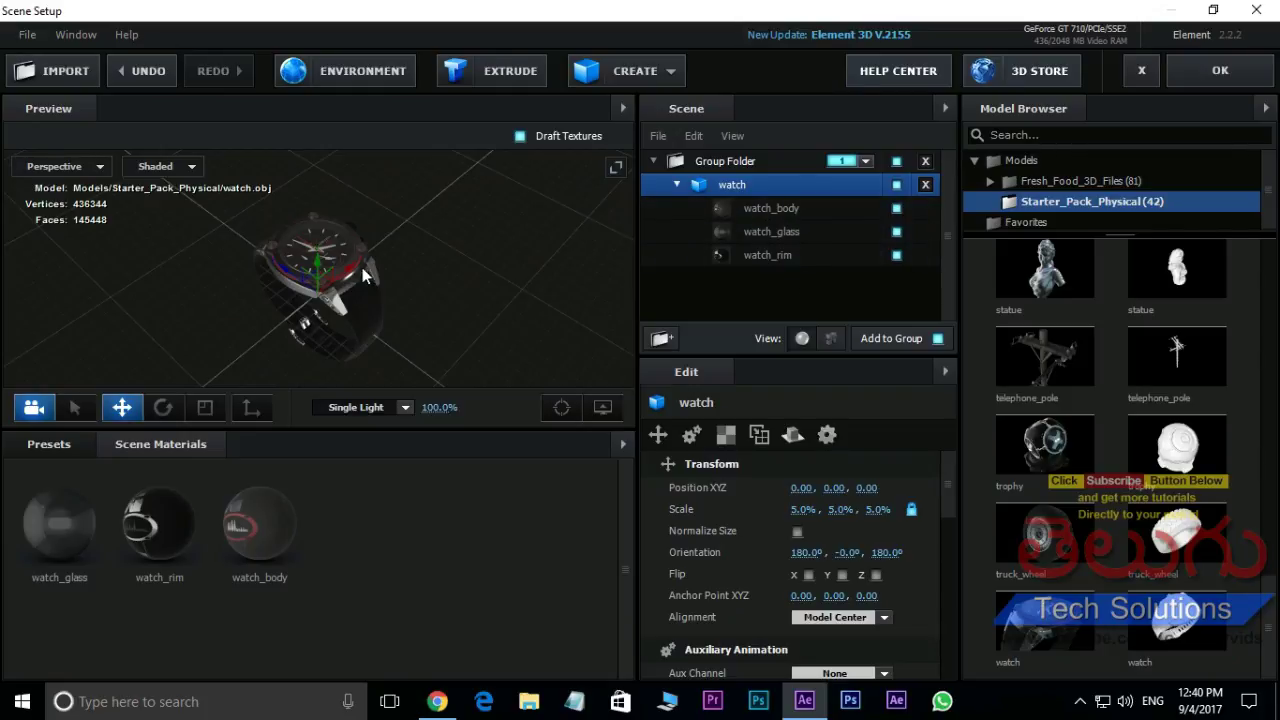
scroll(363, 271, up, 4)
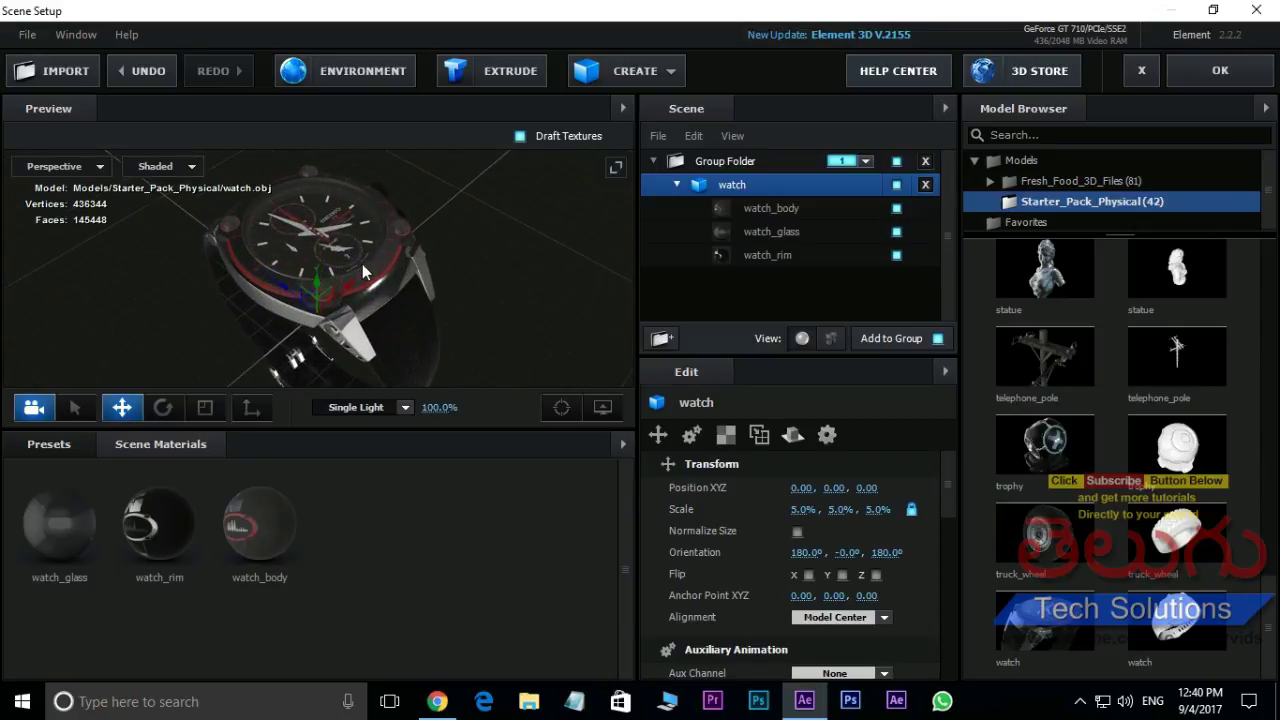
drag(363, 271, 402, 260)
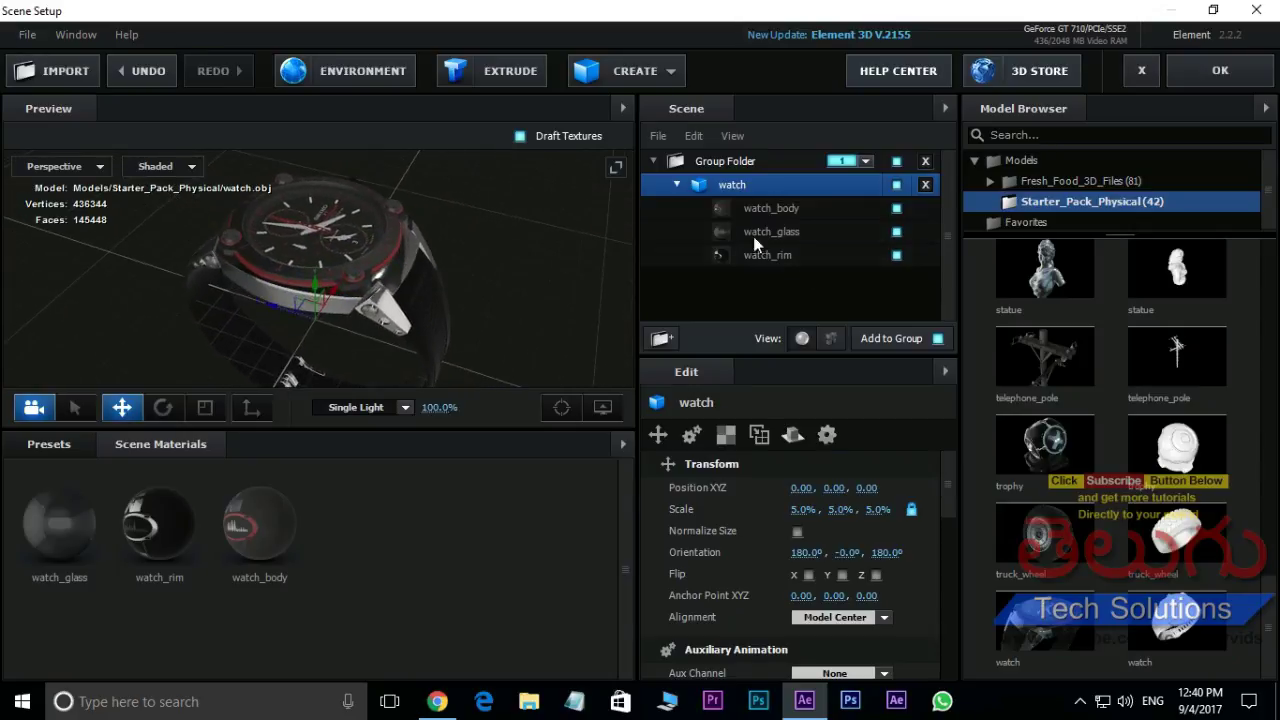
Toggle watch_body, watch_glass and watch_rim visibility, ending with all three parts switched on.
click(896, 208)
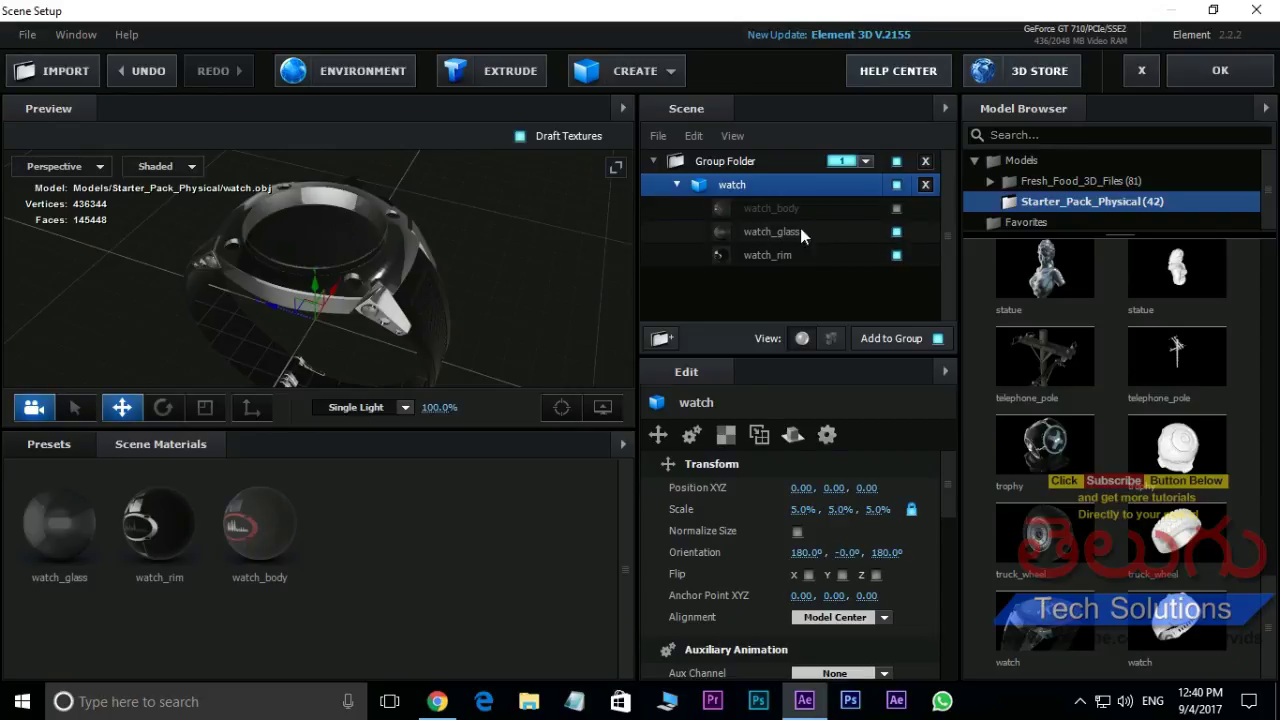
click(896, 231)
click(896, 231)
click(896, 231)
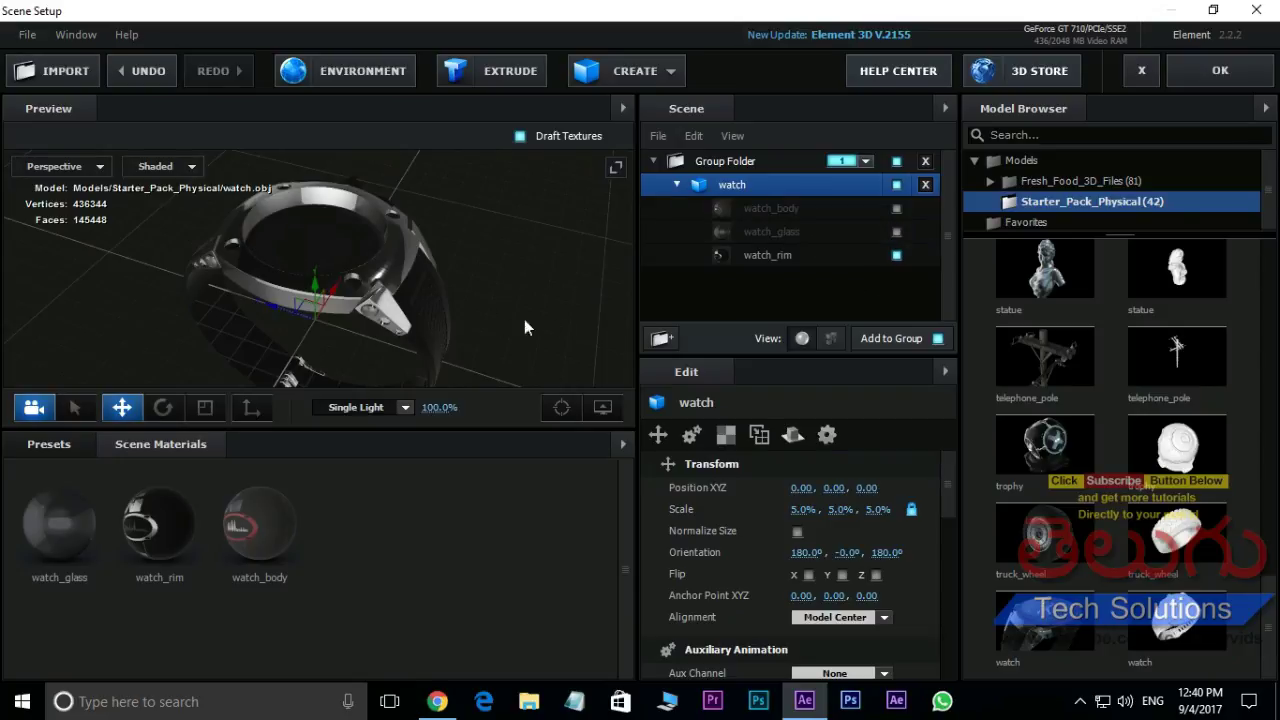
click(896, 255)
click(896, 255)
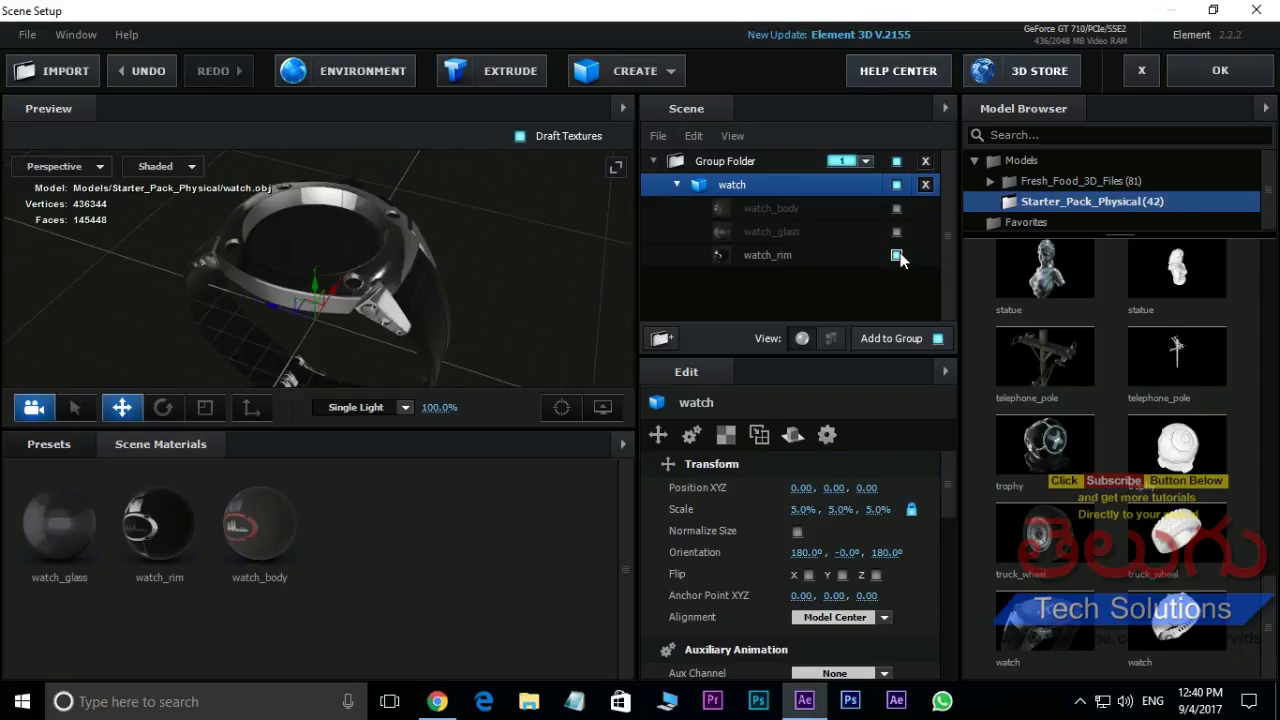
click(896, 231)
click(896, 208)
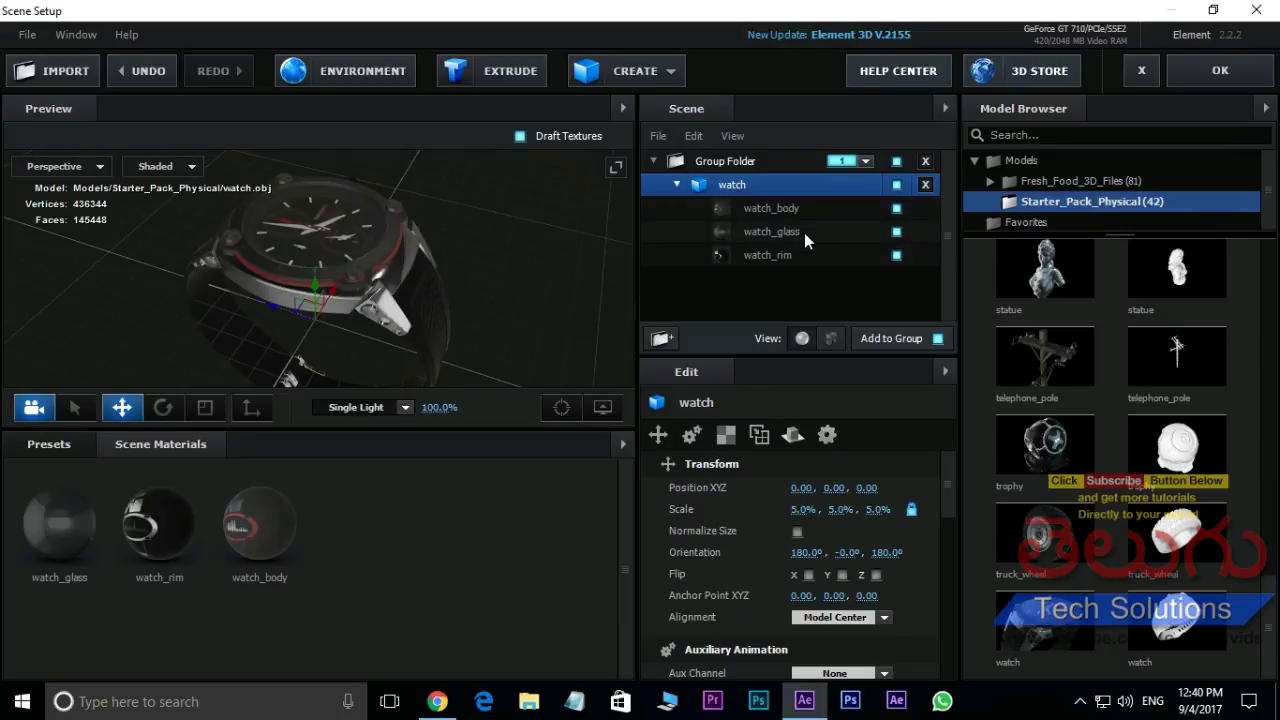
Duplicate the watch model twice so the scene holds three copies.
click(676, 186)
right_click(730, 205)
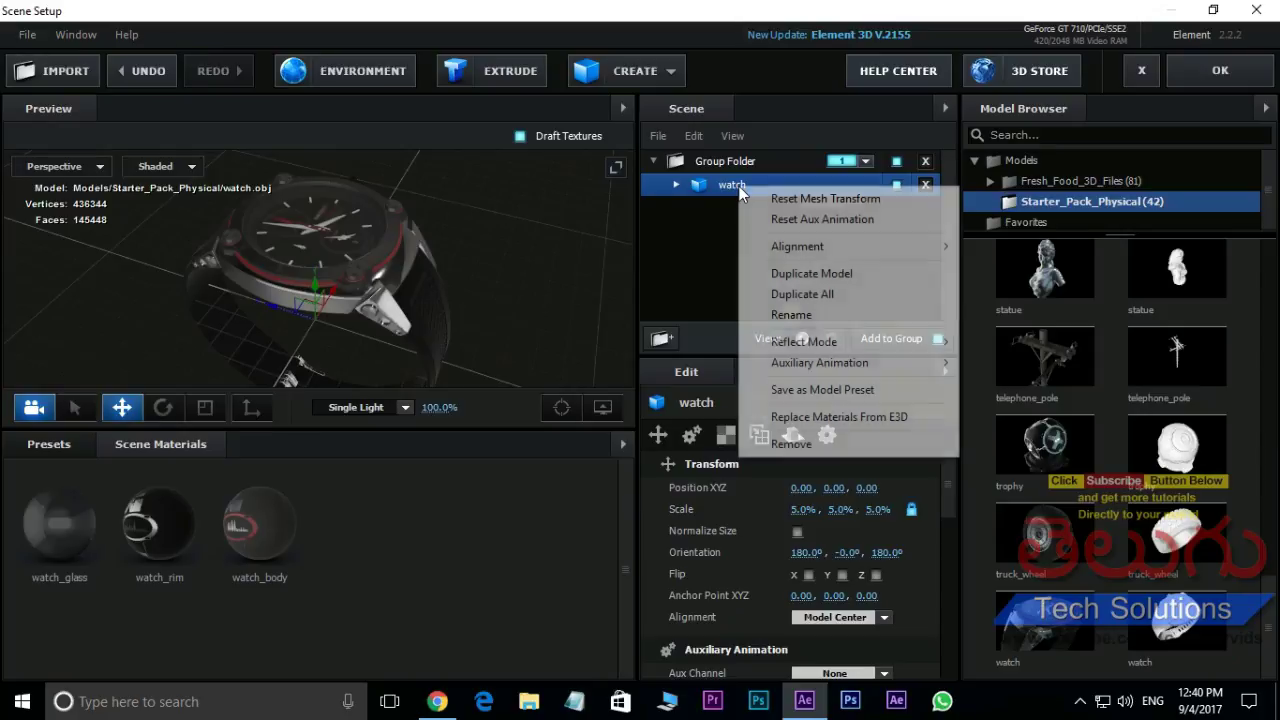
click(810, 273)
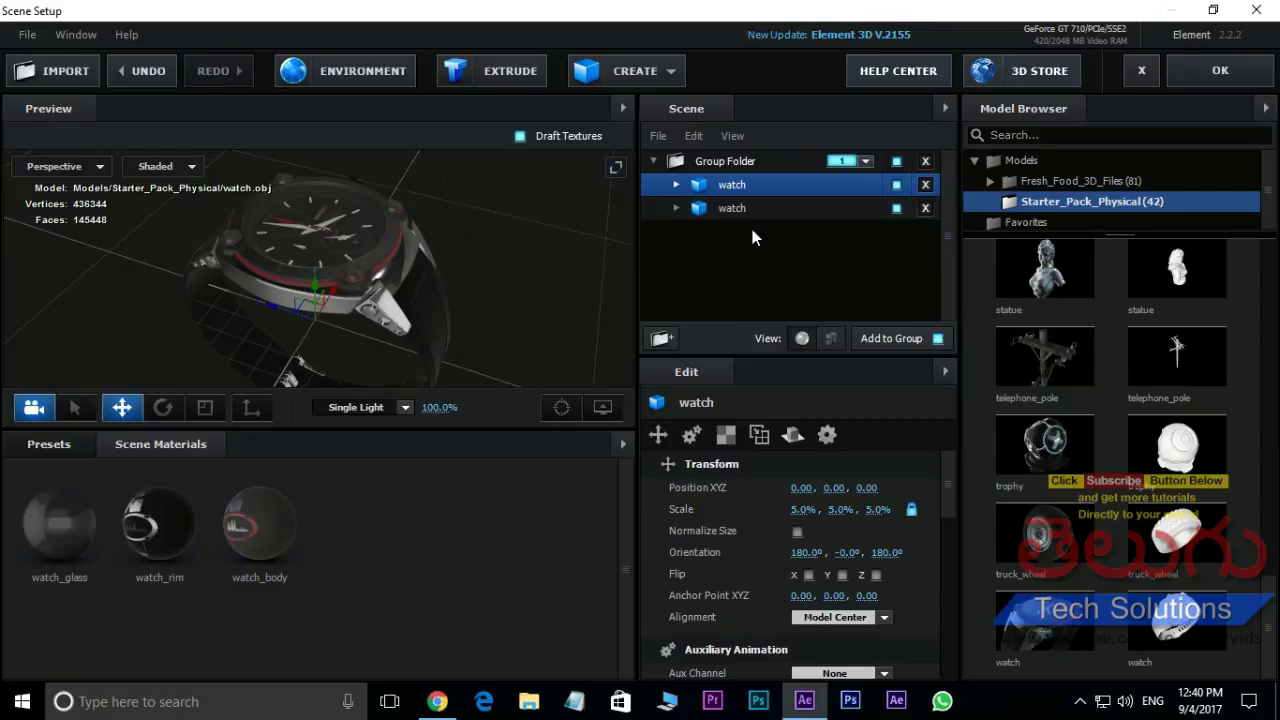
right_click(733, 209)
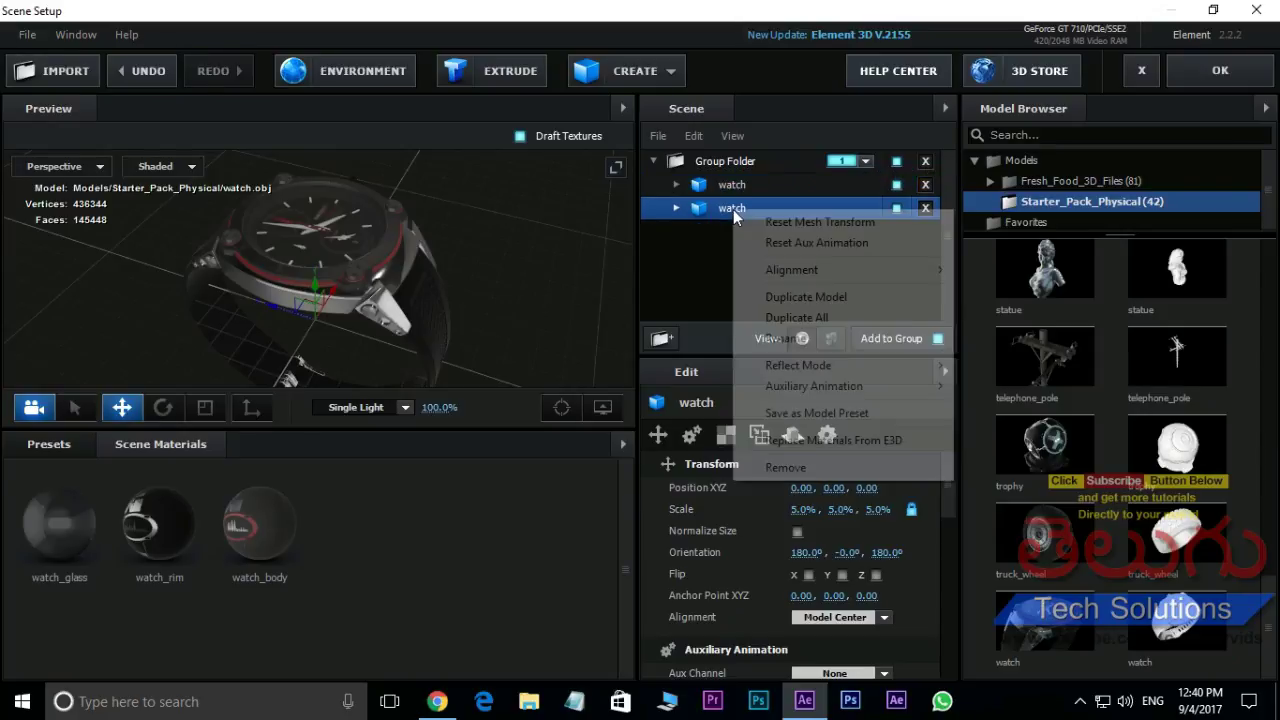
click(795, 300)
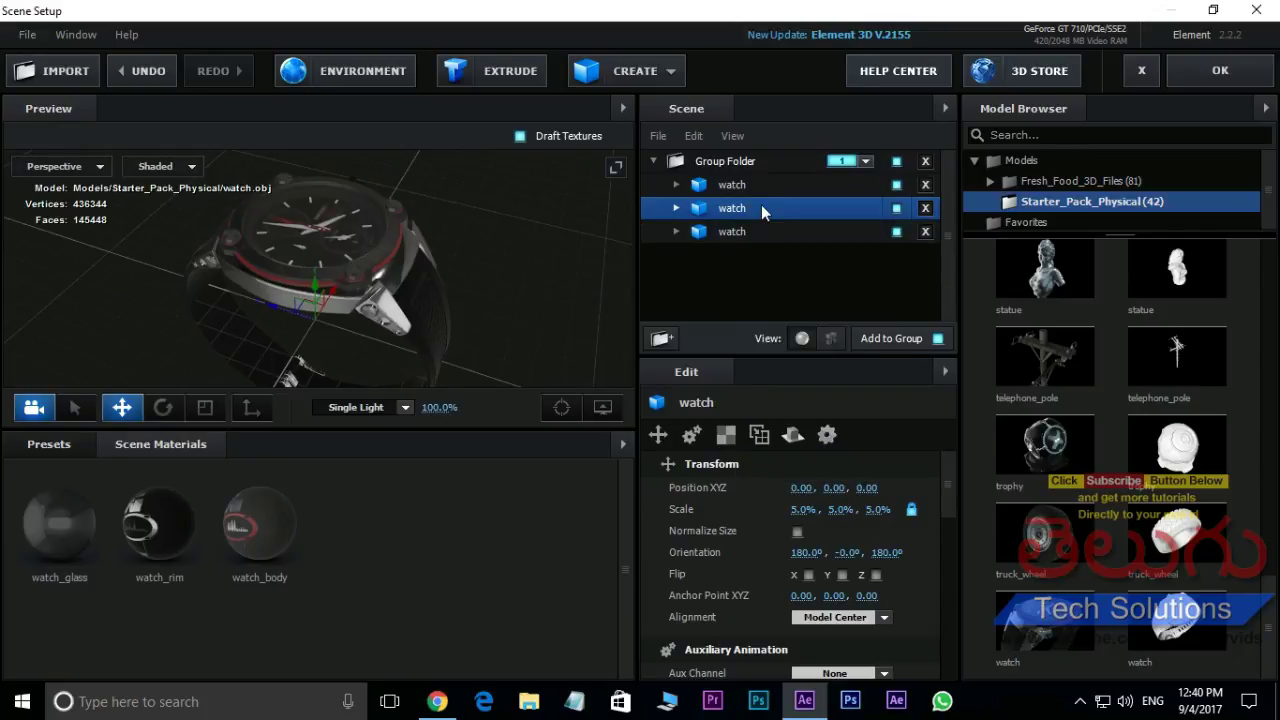
Rename the first watch copy 'top' and the second 'glass'.
right_click(740, 185)
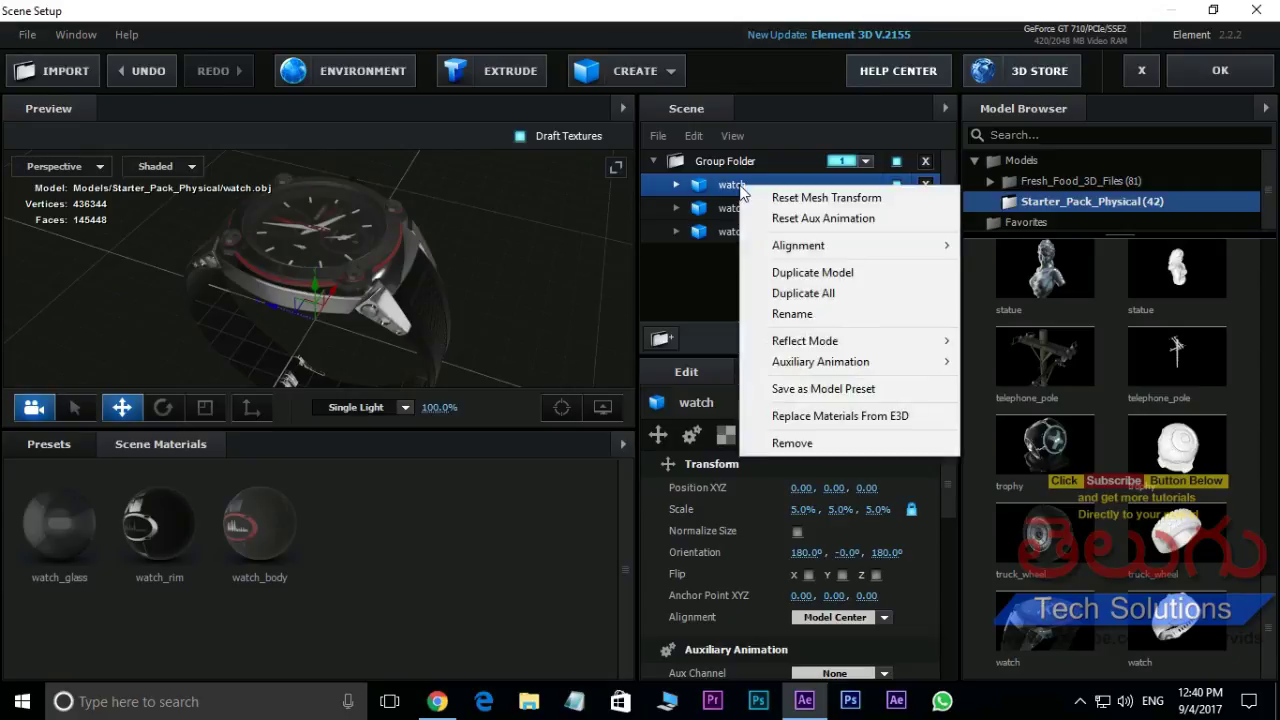
click(793, 314)
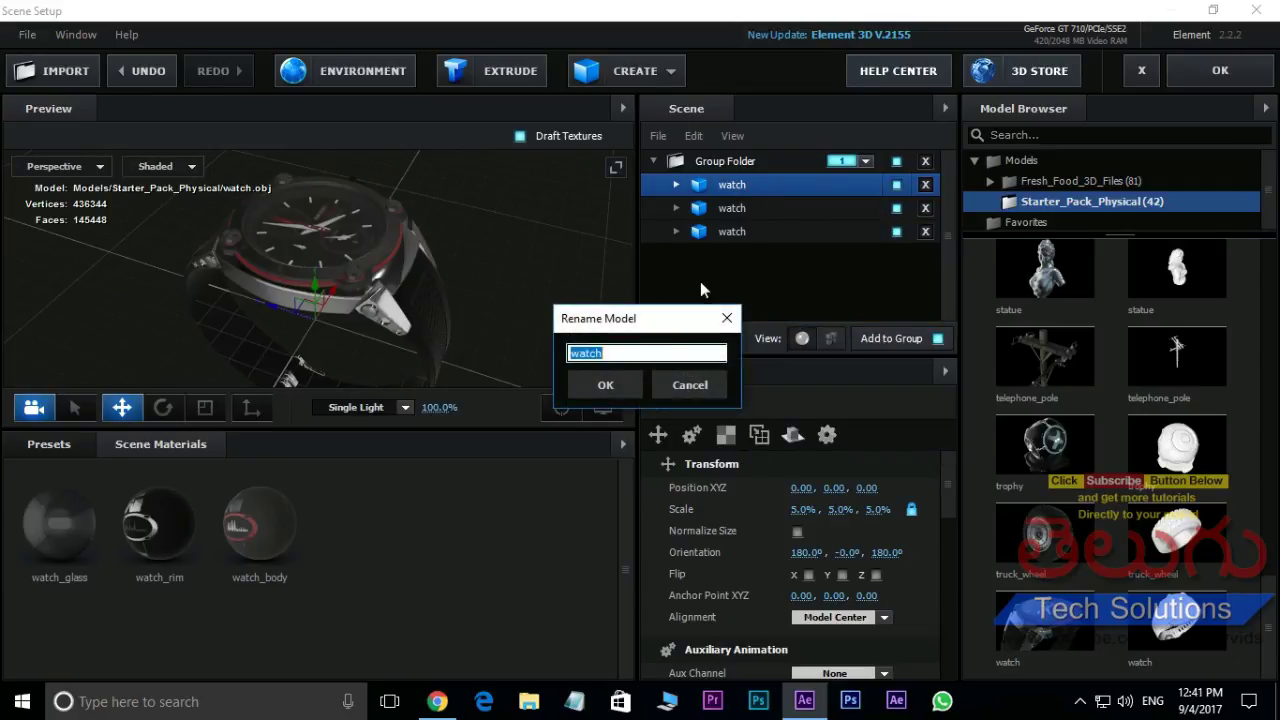
text(top)
click(610, 388)
right_click(743, 208)
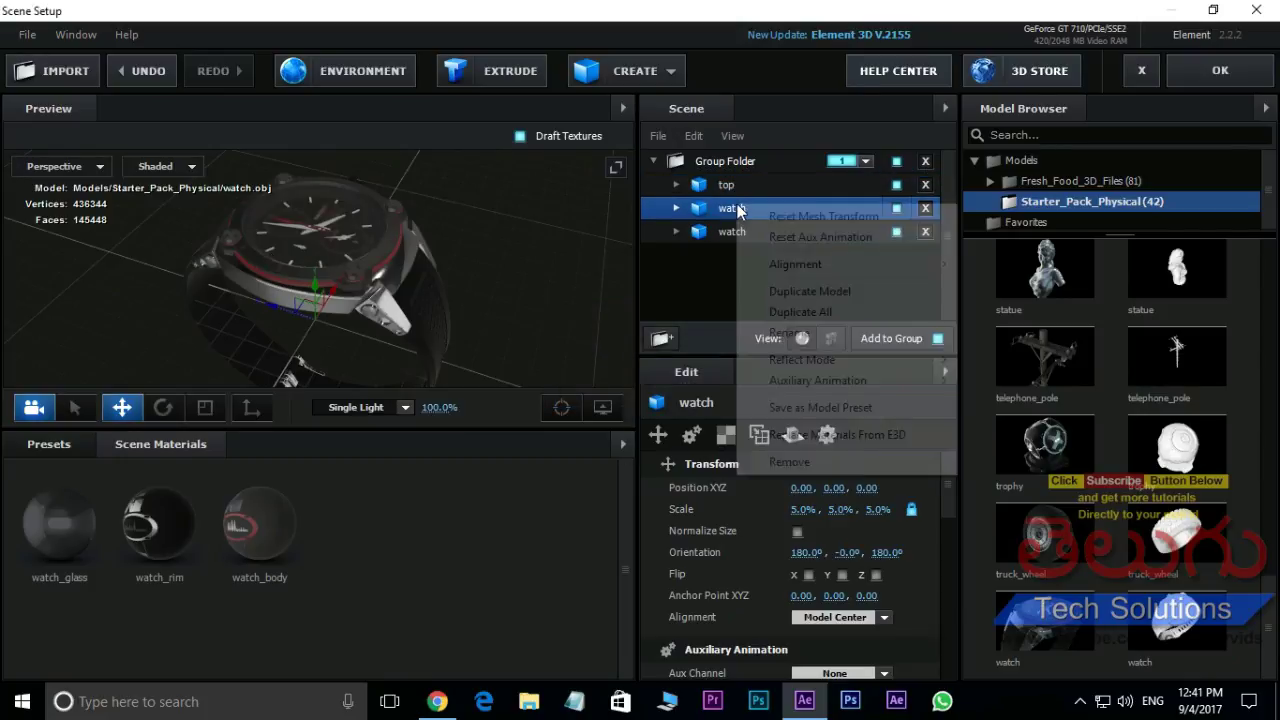
click(797, 333)
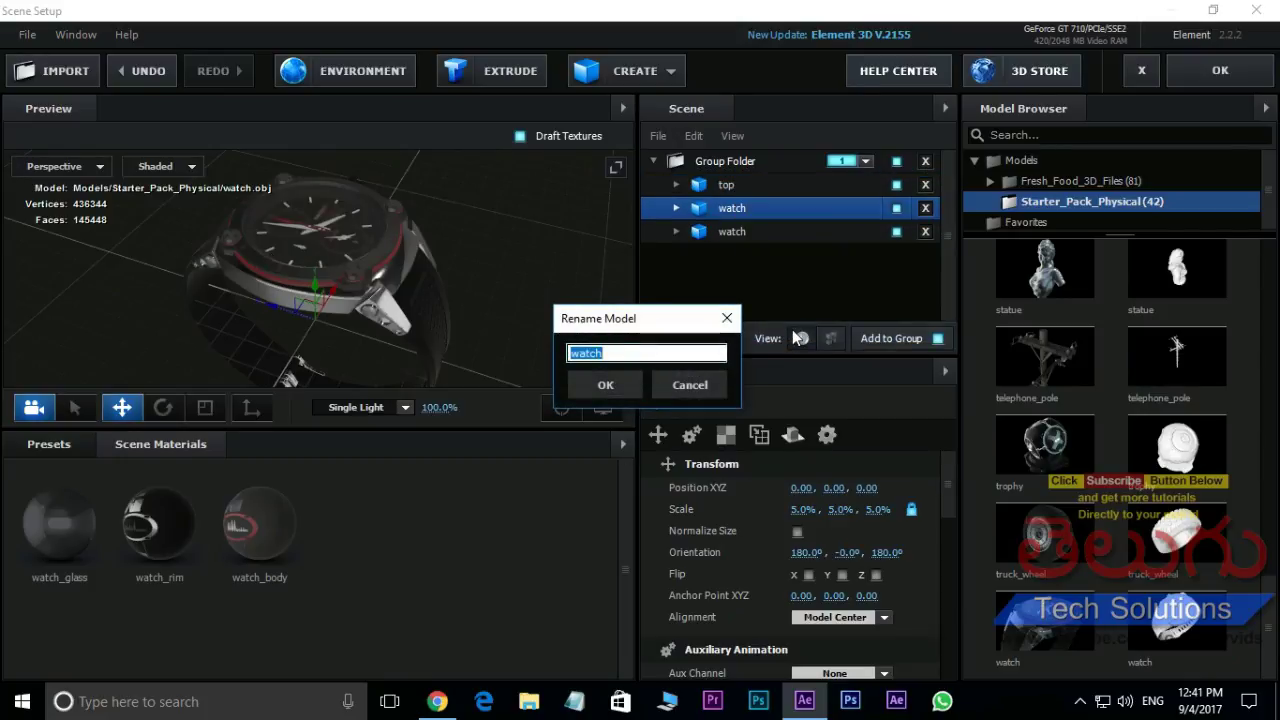
text(glass)
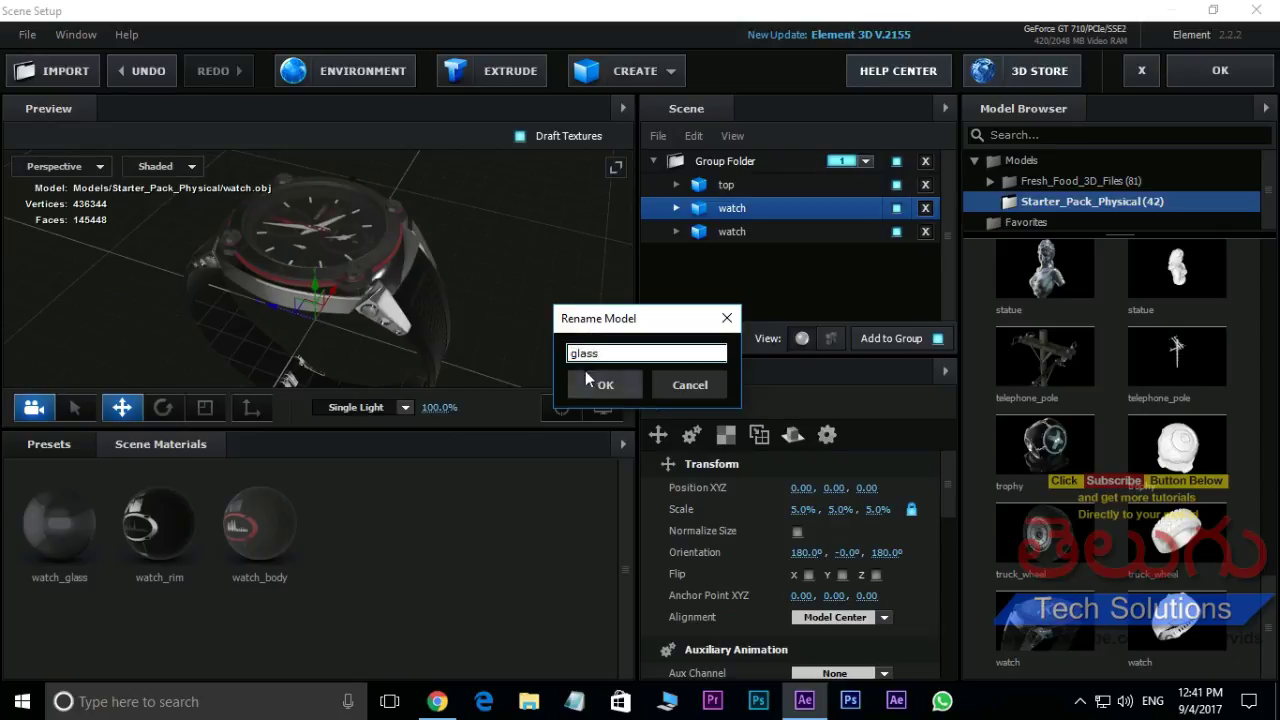
click(592, 380)
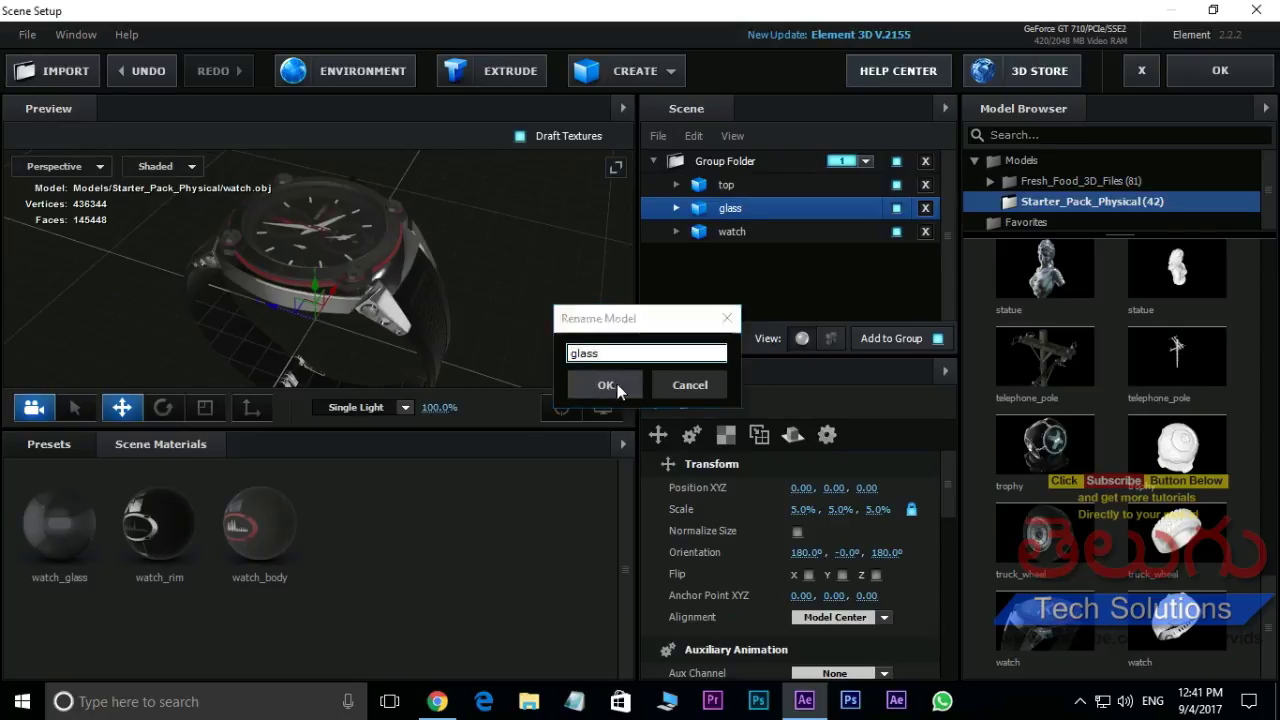
Rename the third watch copy 'bottom'.
click(738, 235)
right_click(747, 228)
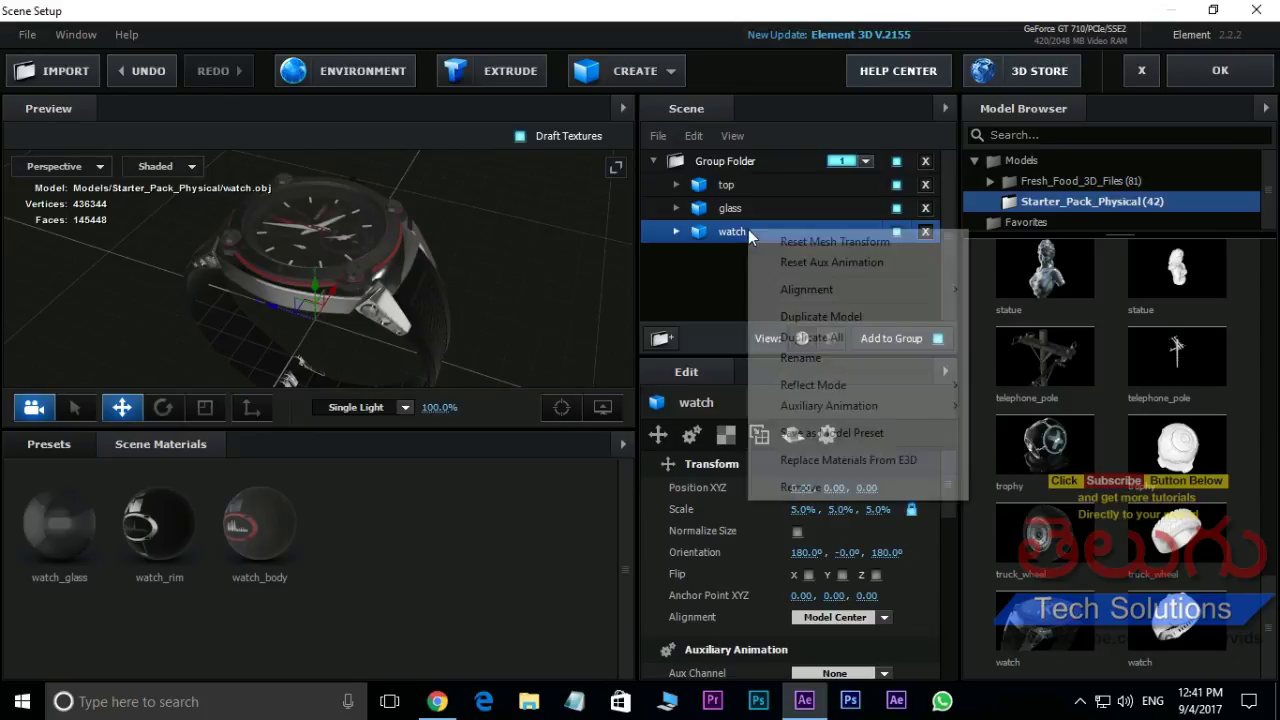
click(806, 360)
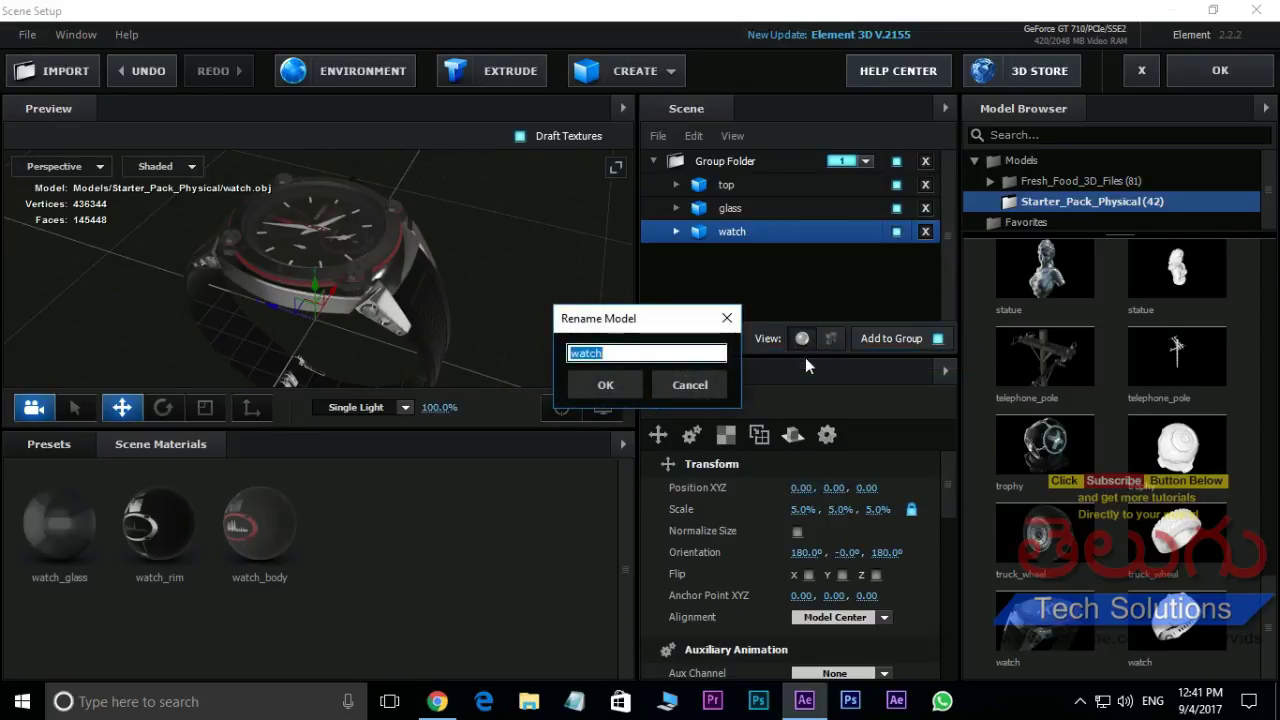
text(bottom)
click(603, 385)
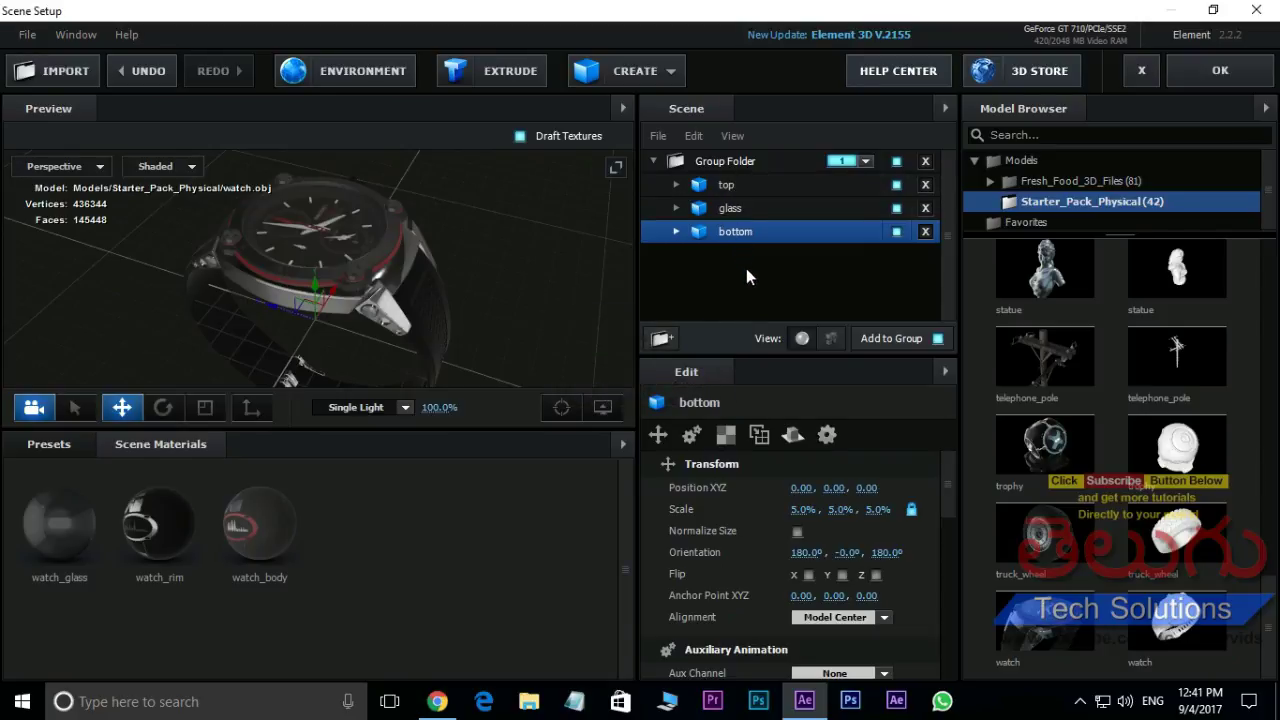
Move the glass model out of the Group Folder and assign it to group 2.
click(726, 186)
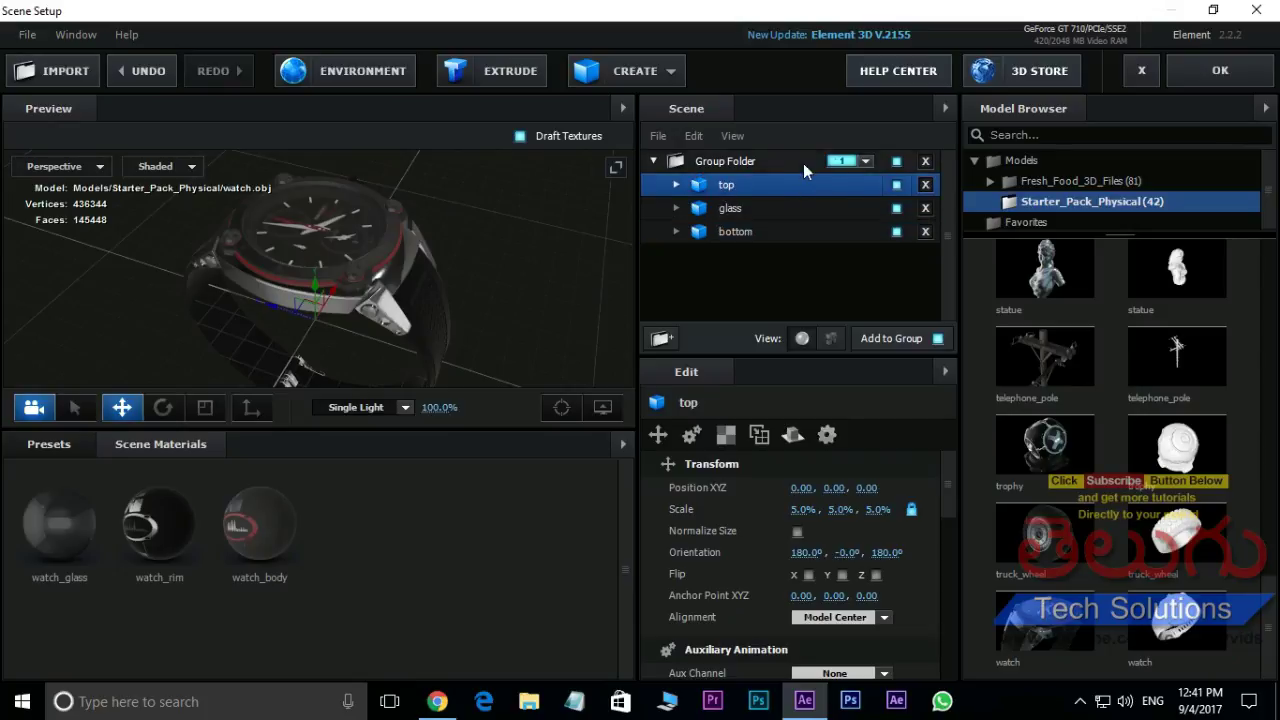
click(750, 208)
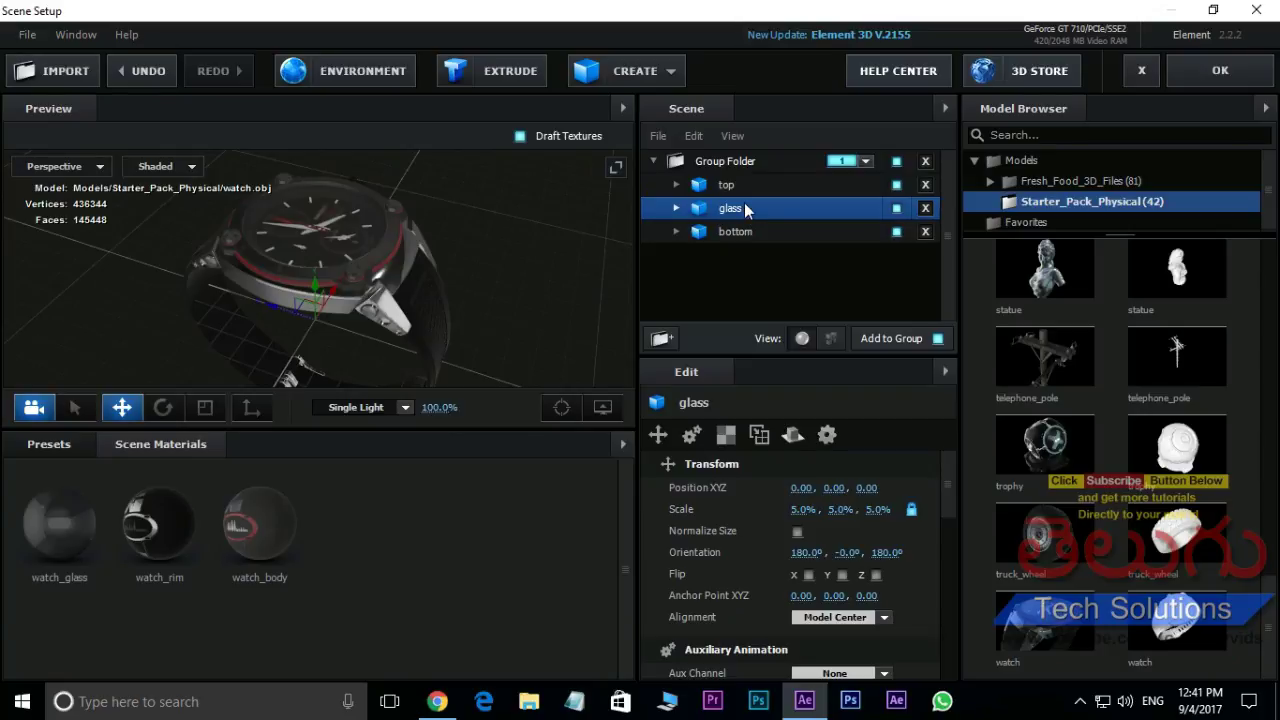
drag(744, 203, 741, 270)
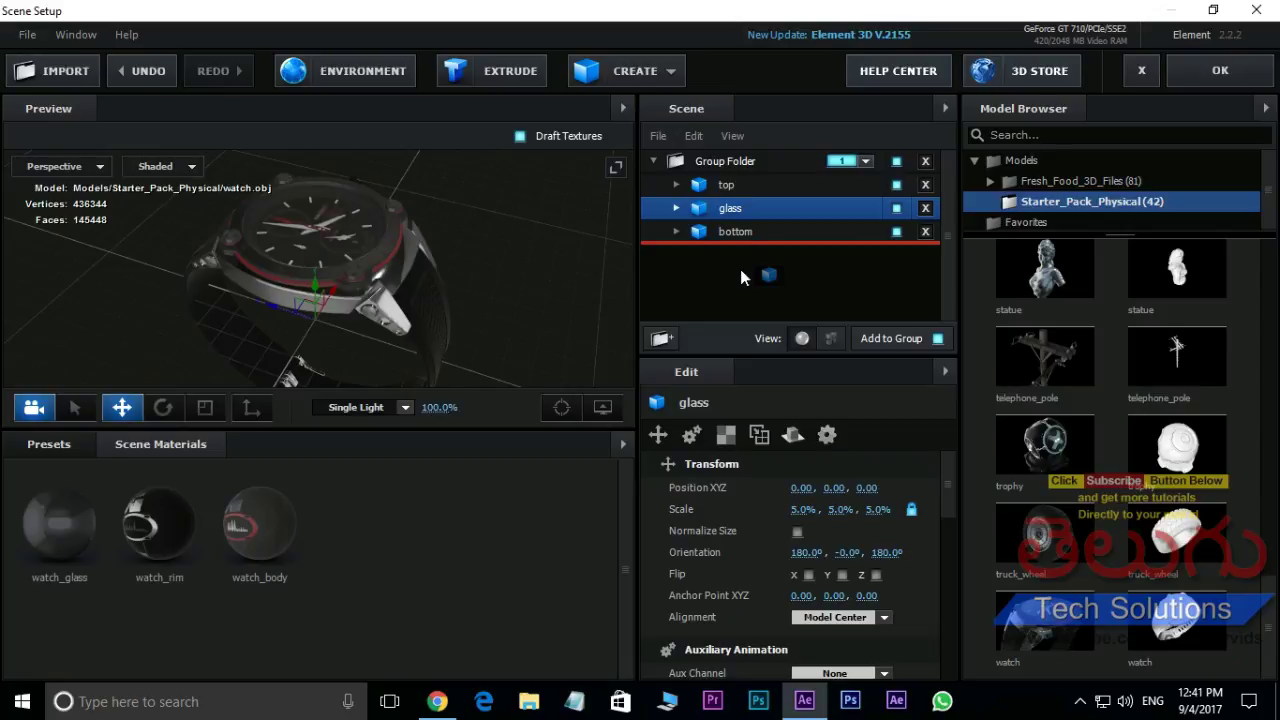
drag(741, 270, 741, 270)
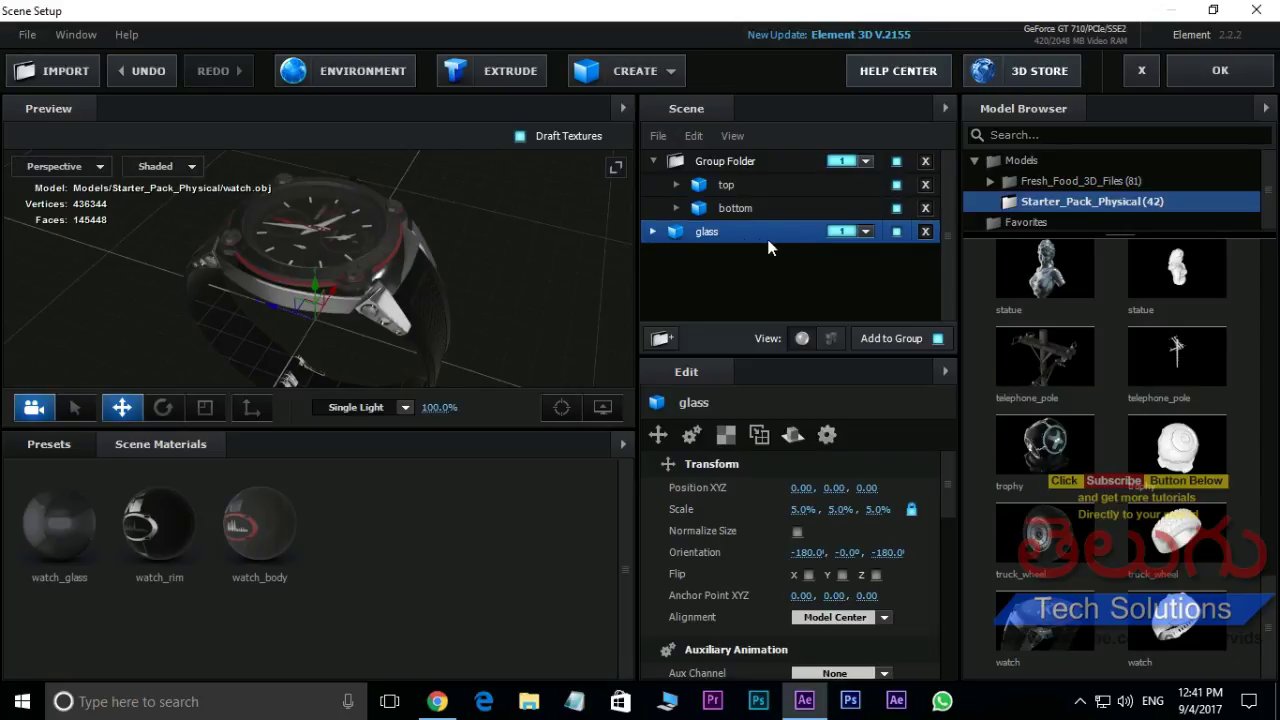
click(869, 230)
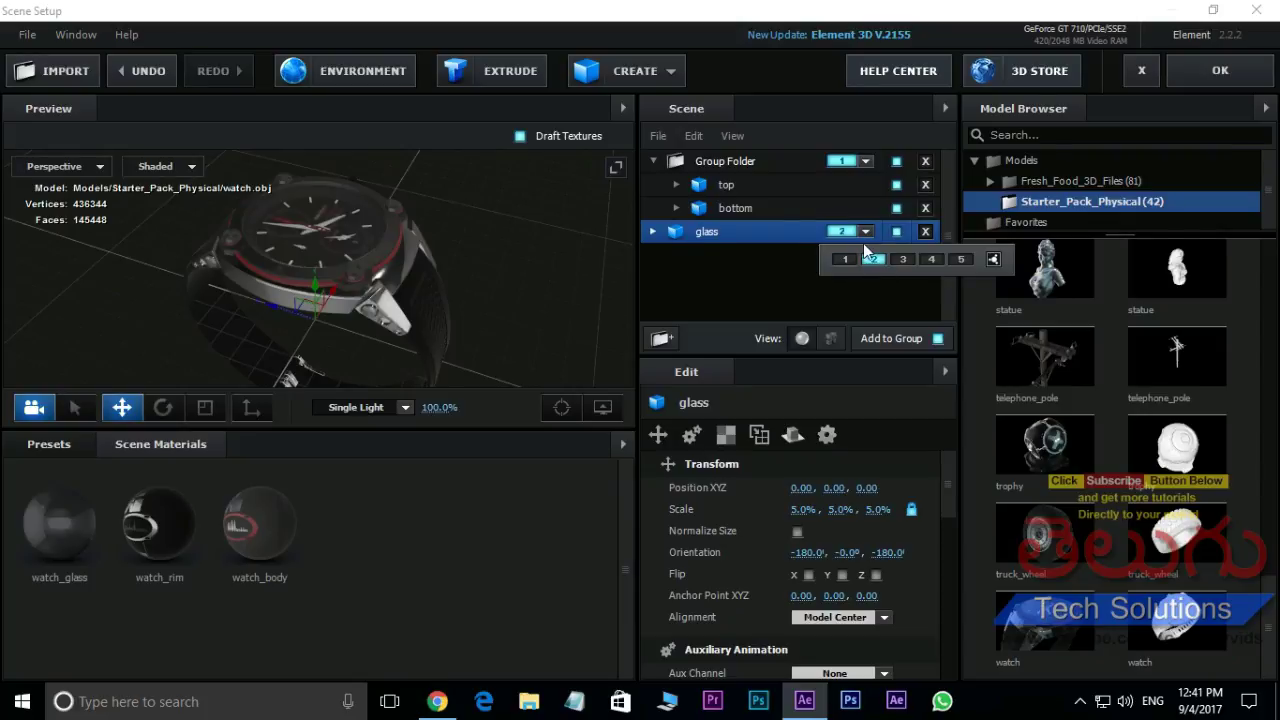
Move the bottom model out of the Group Folder and assign it to group 3.
click(747, 208)
drag(750, 207, 754, 255)
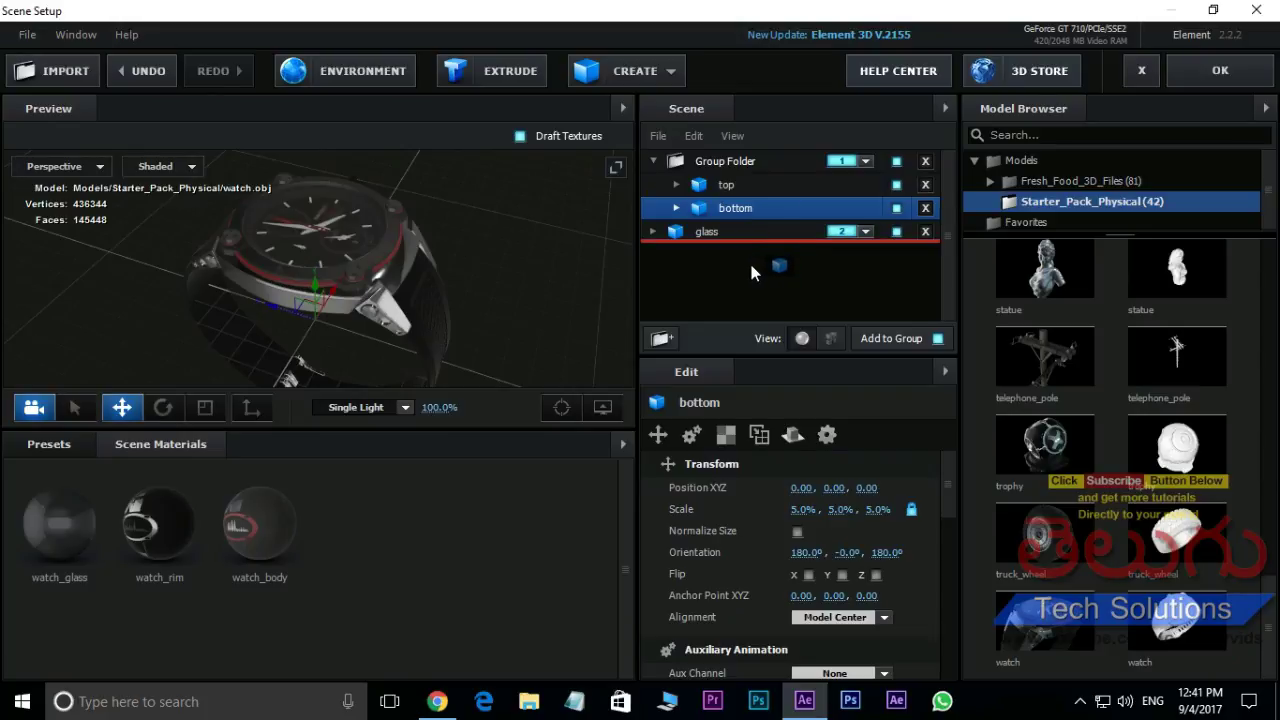
drag(751, 265, 761, 276)
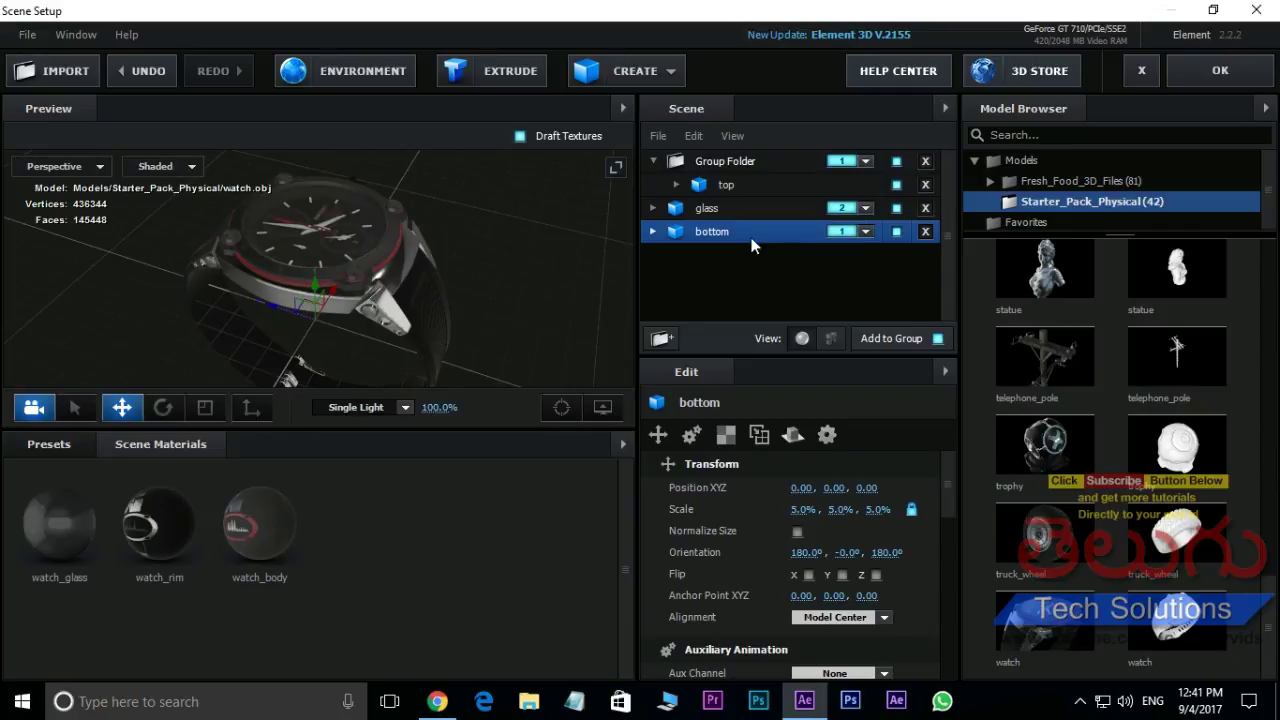
click(865, 231)
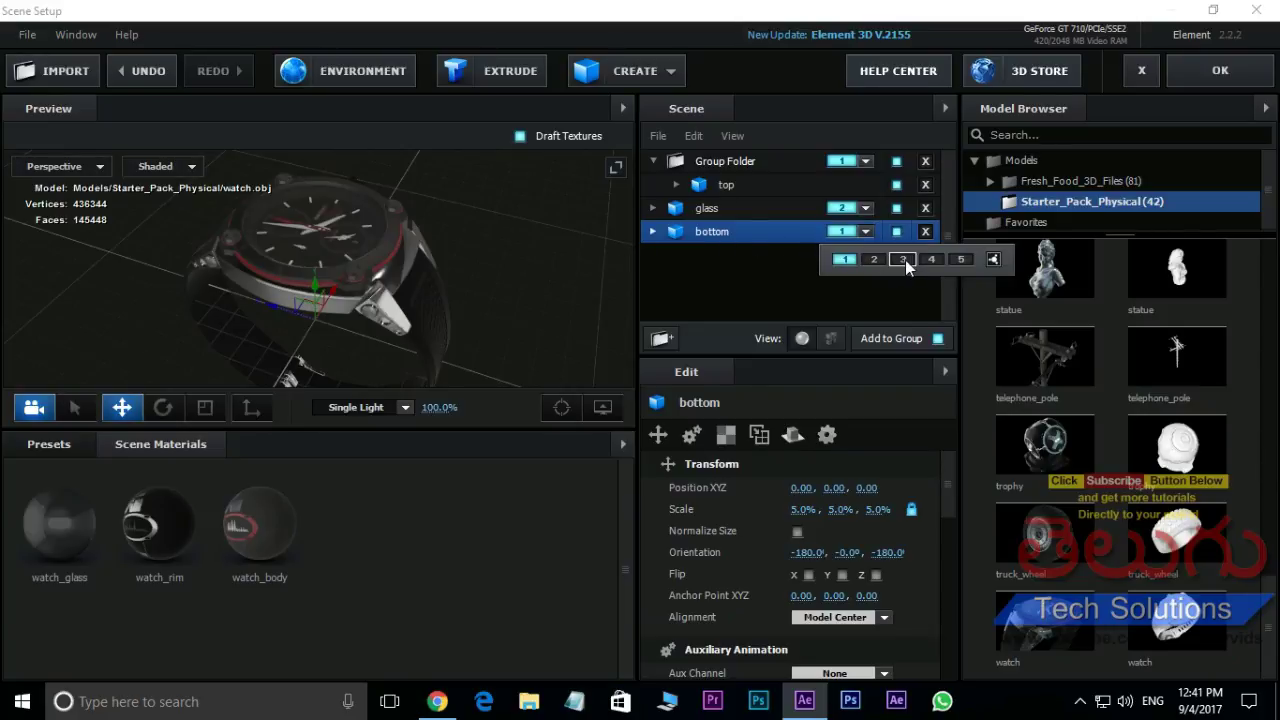
click(903, 259)
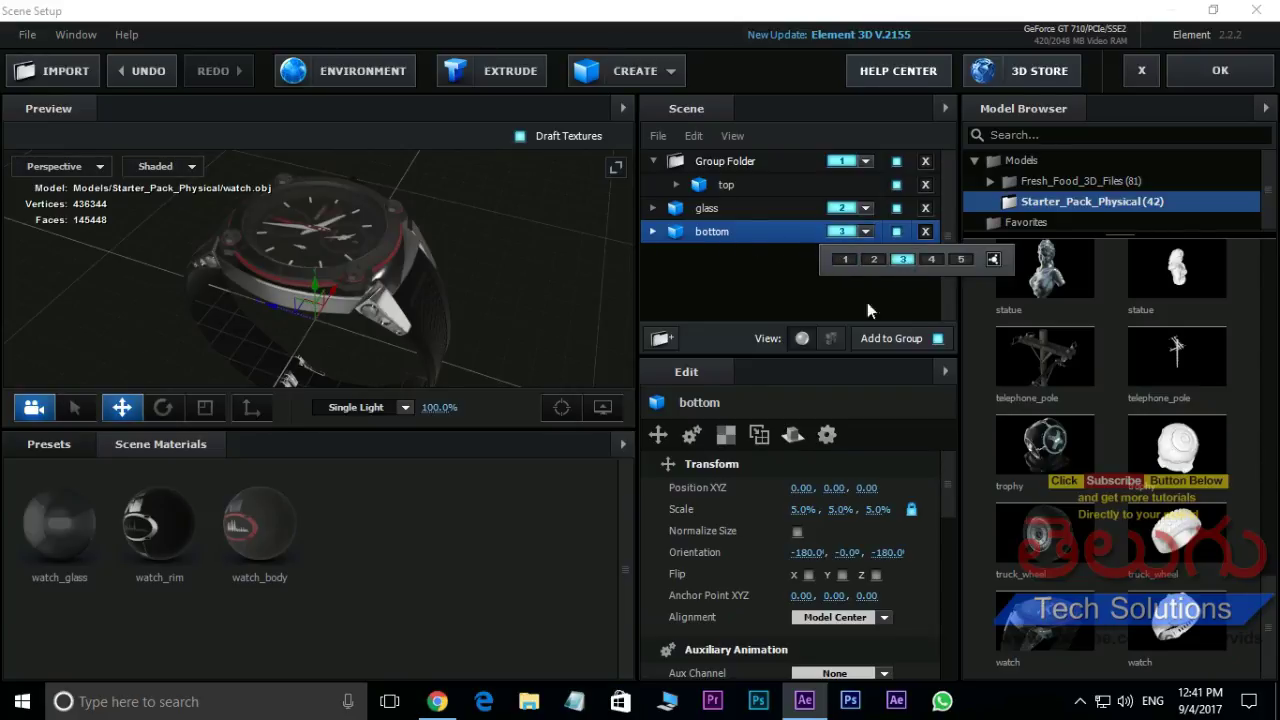
Check the group of top, glass and bottom, then collapse the Group Folder.
click(762, 186)
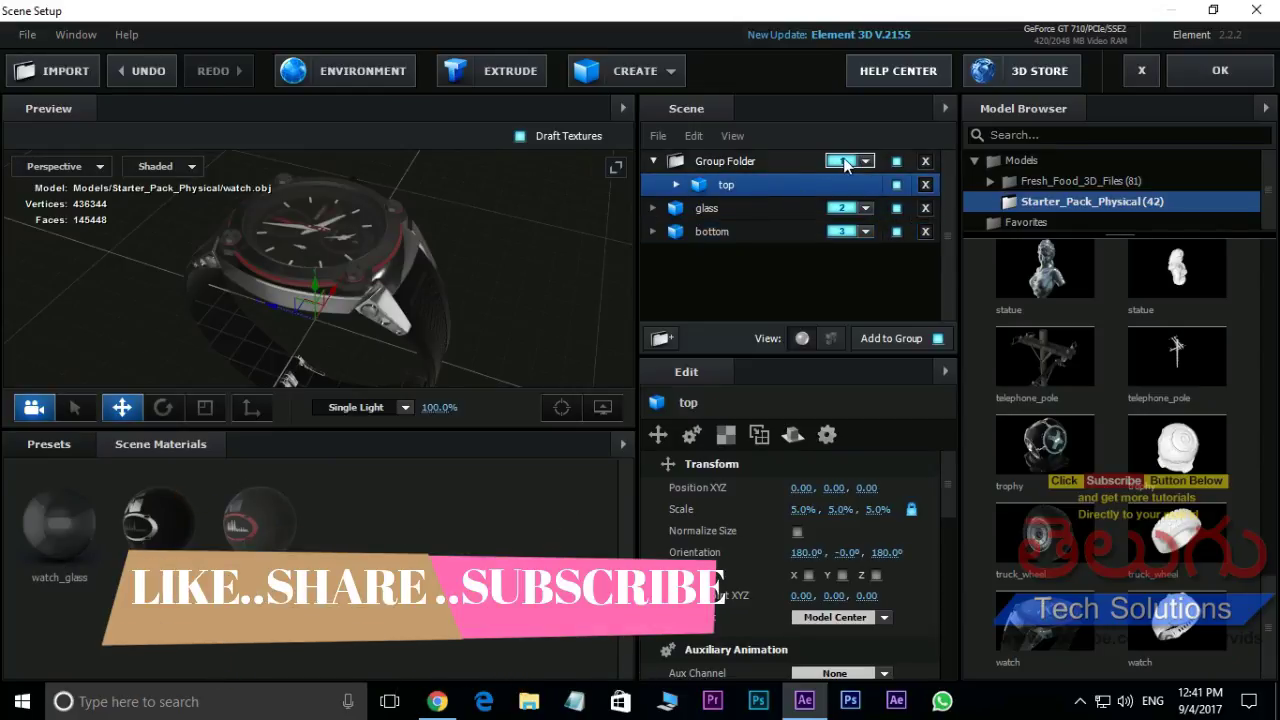
click(746, 208)
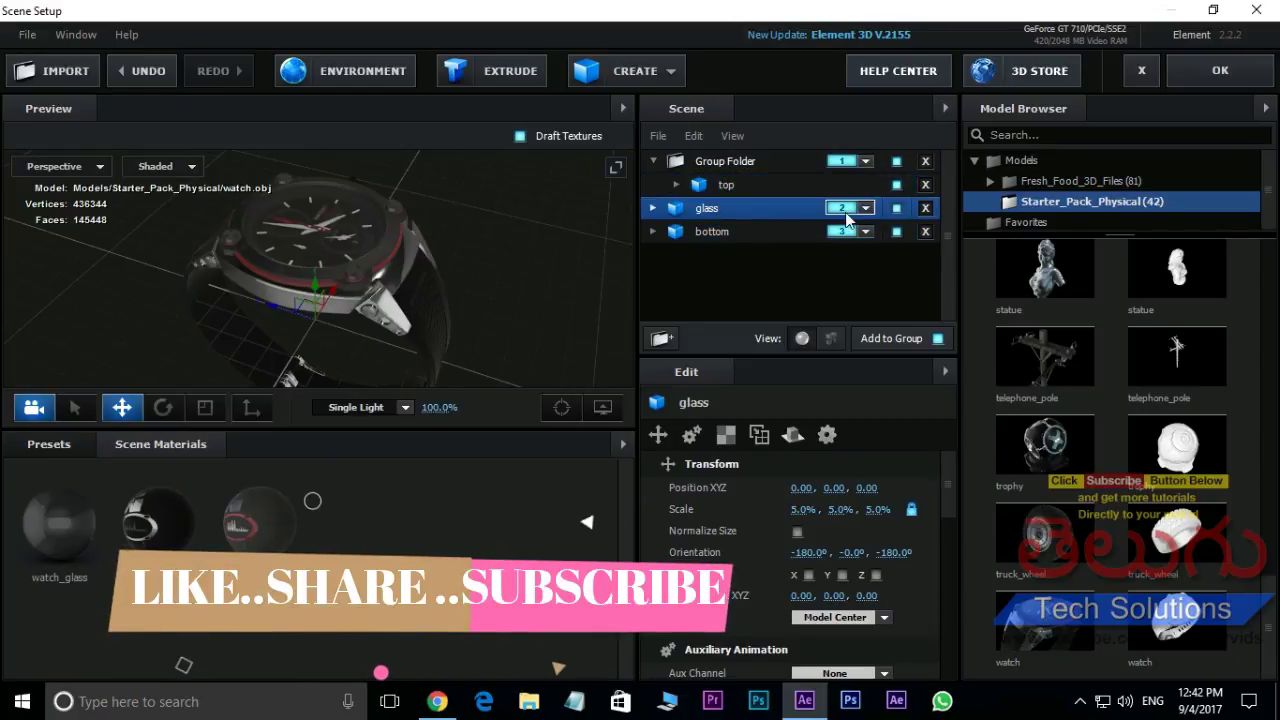
click(745, 231)
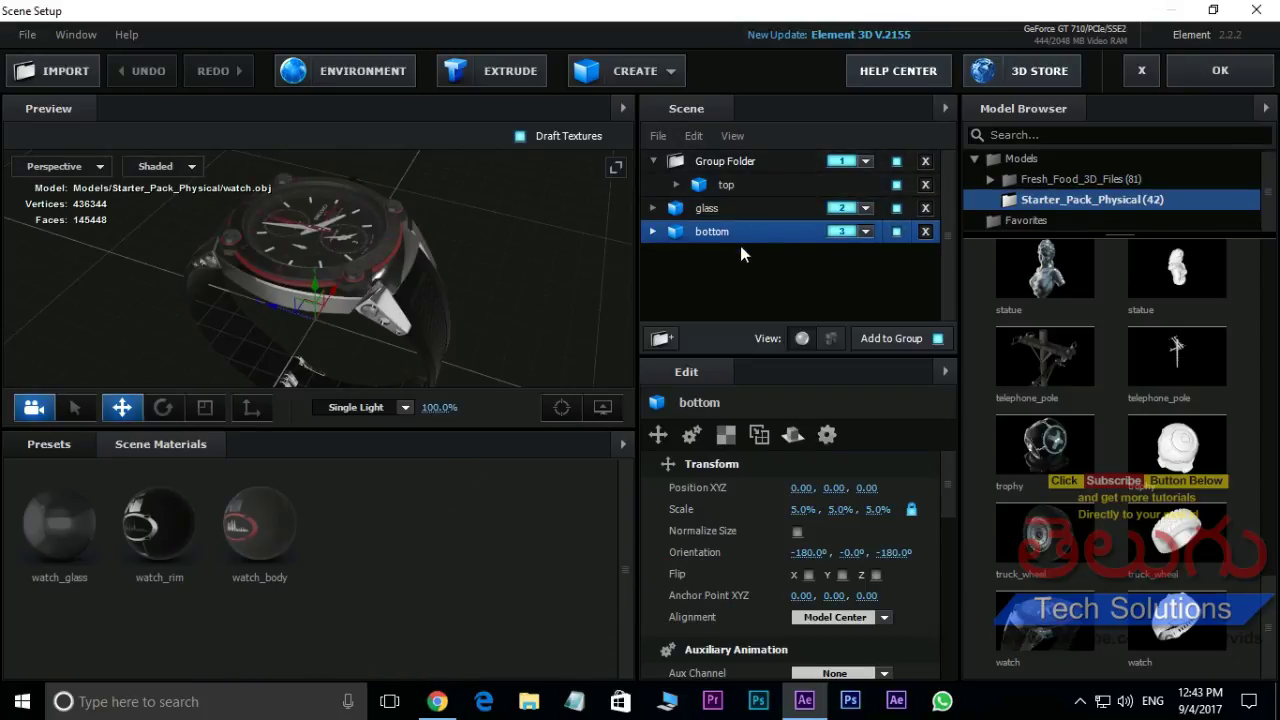
click(654, 161)
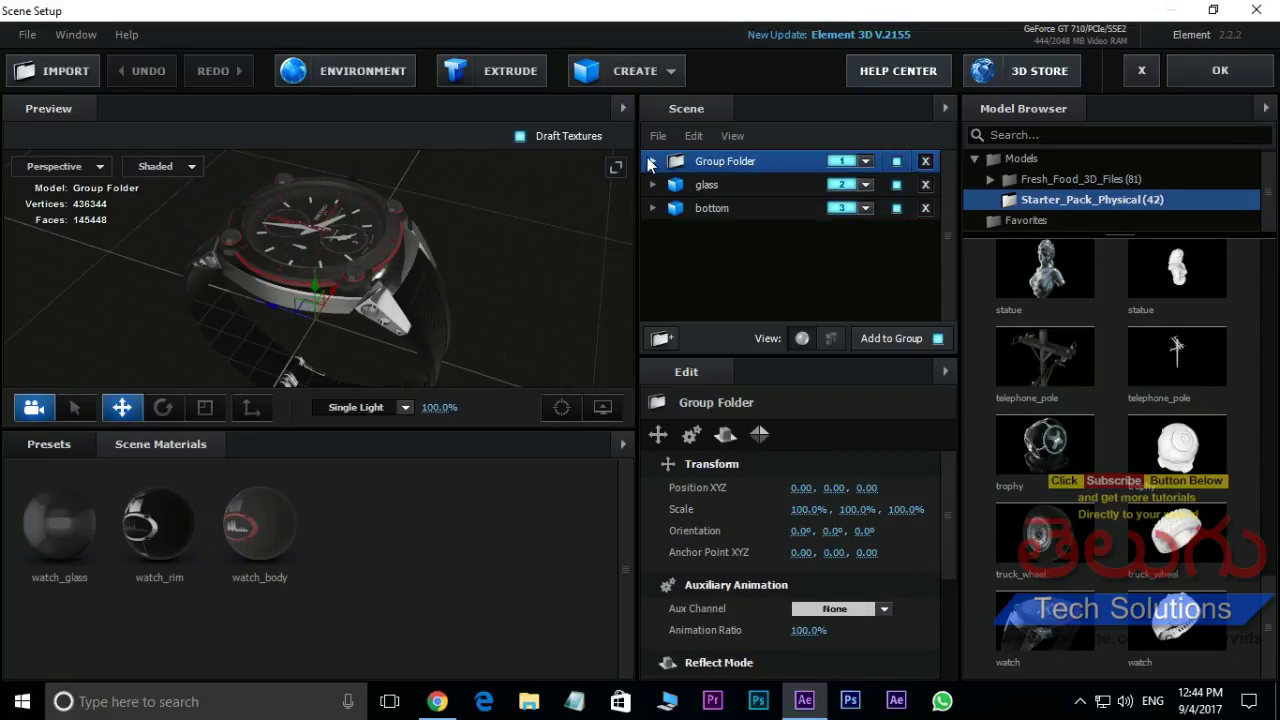
In the top model, hide watch_glass and watch_rim so only watch_body shows.
click(652, 161)
click(677, 184)
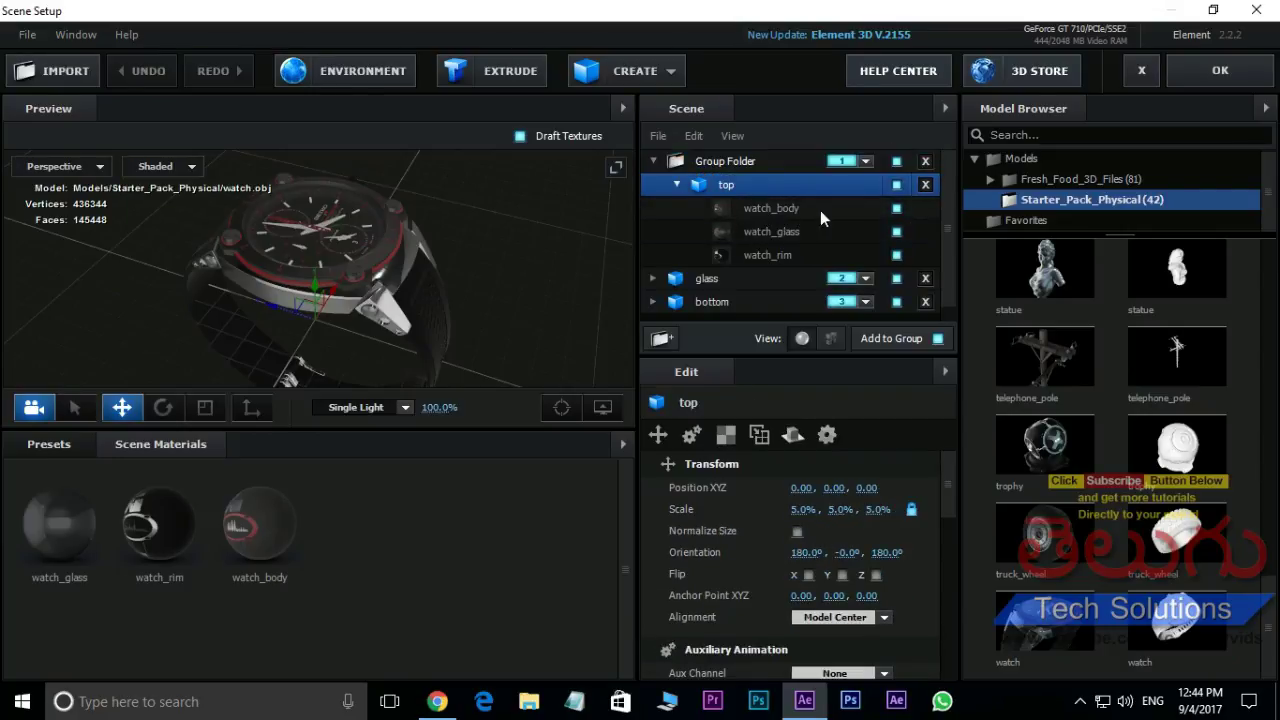
click(896, 231)
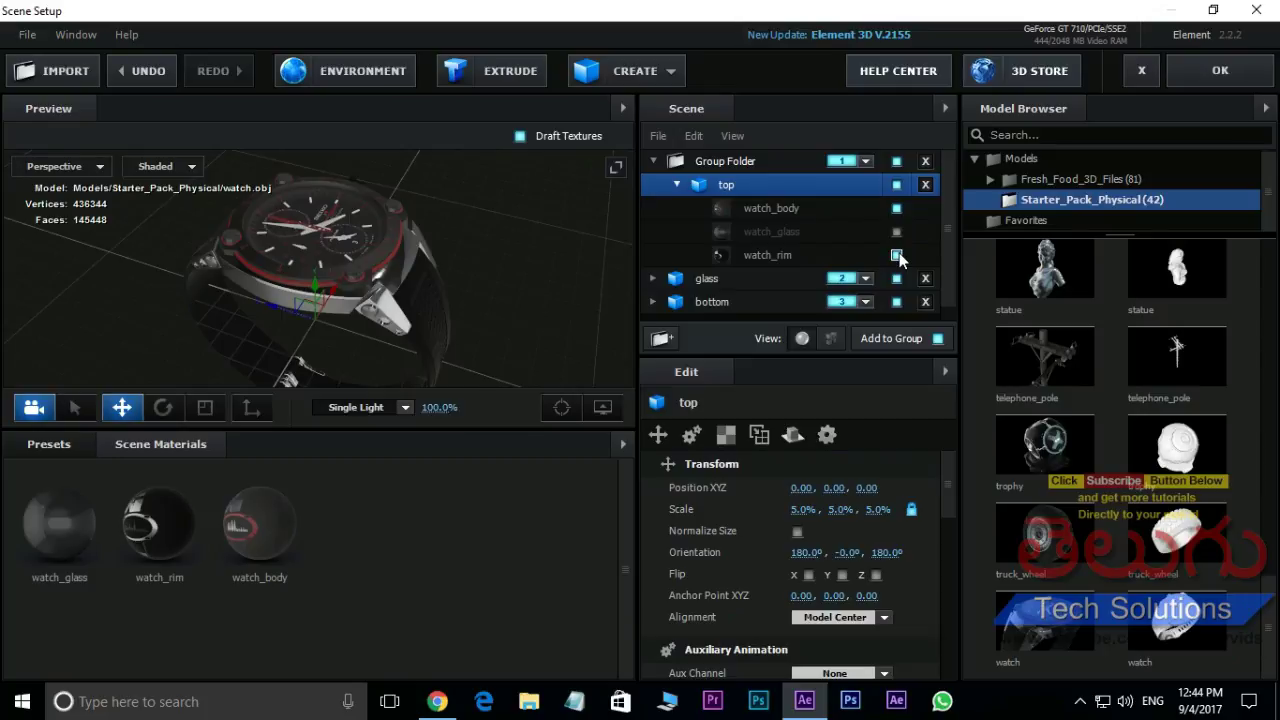
click(896, 255)
click(677, 184)
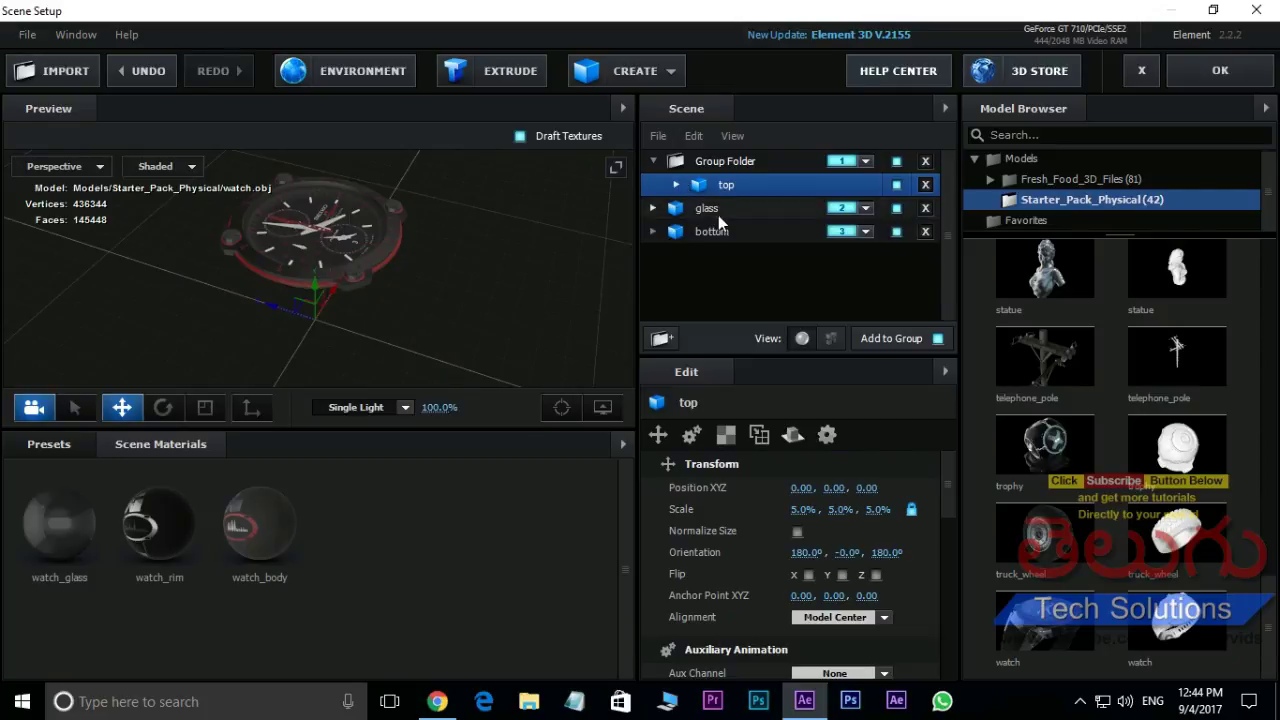
In the glass model, hide watch_body and watch_rim, leaving only watch_glass.
click(651, 208)
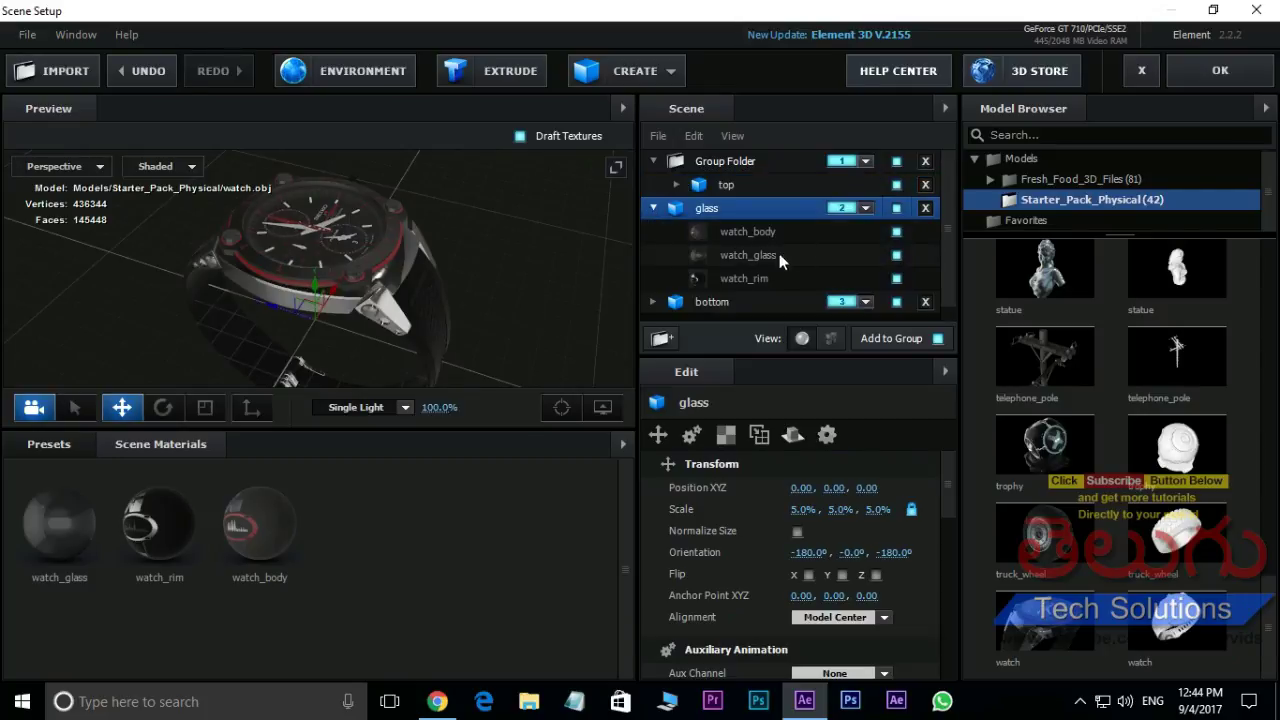
click(896, 232)
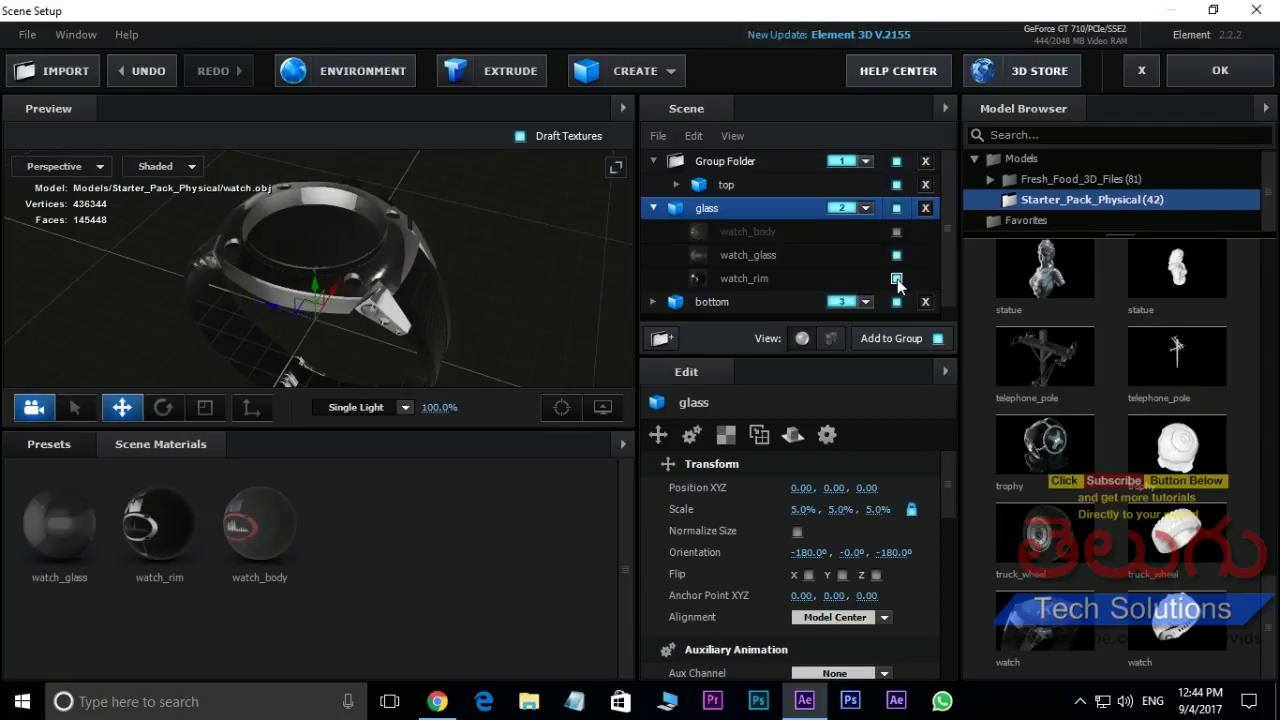
click(896, 278)
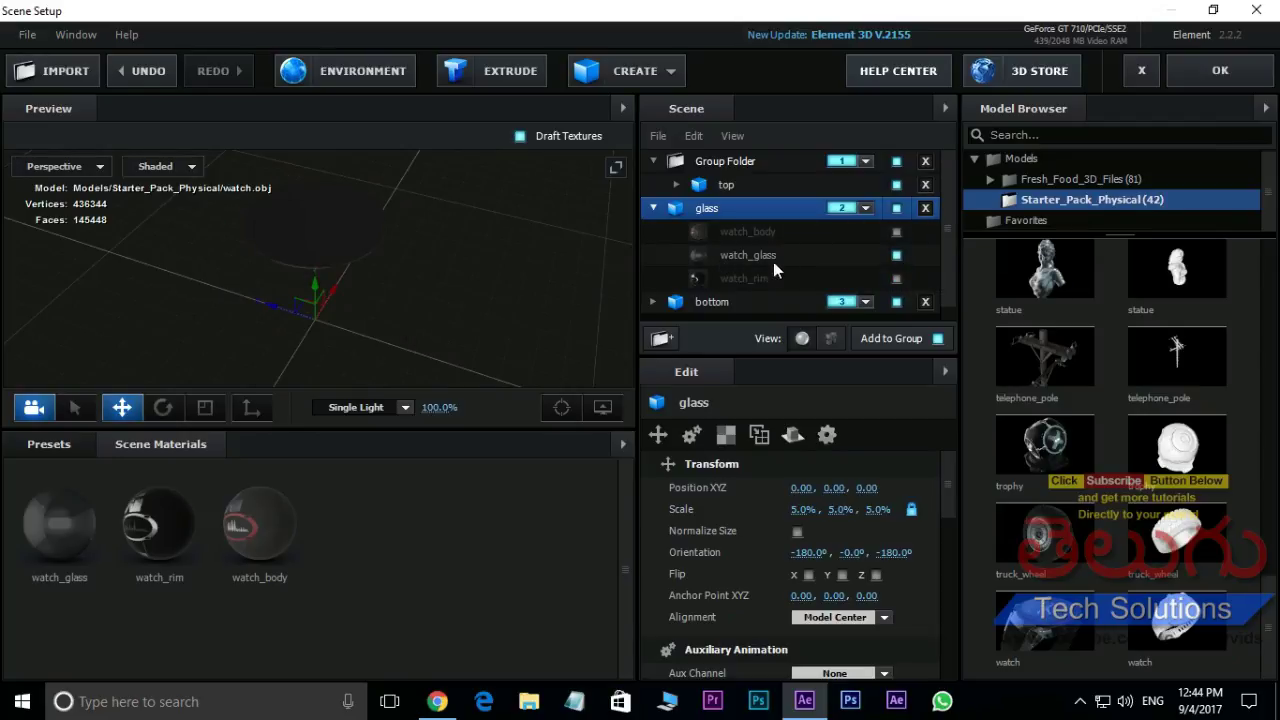
click(654, 207)
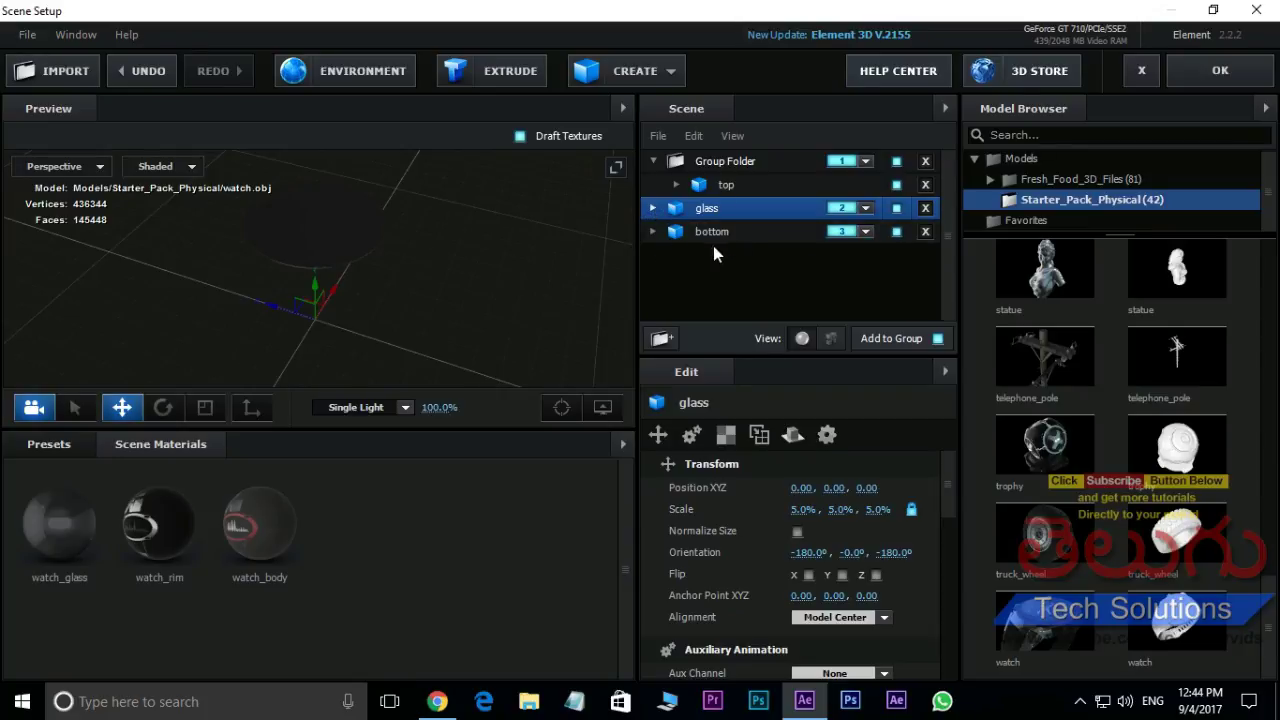
In the bottom model, hide watch_body and watch_glass, leaving only watch_rim.
click(652, 231)
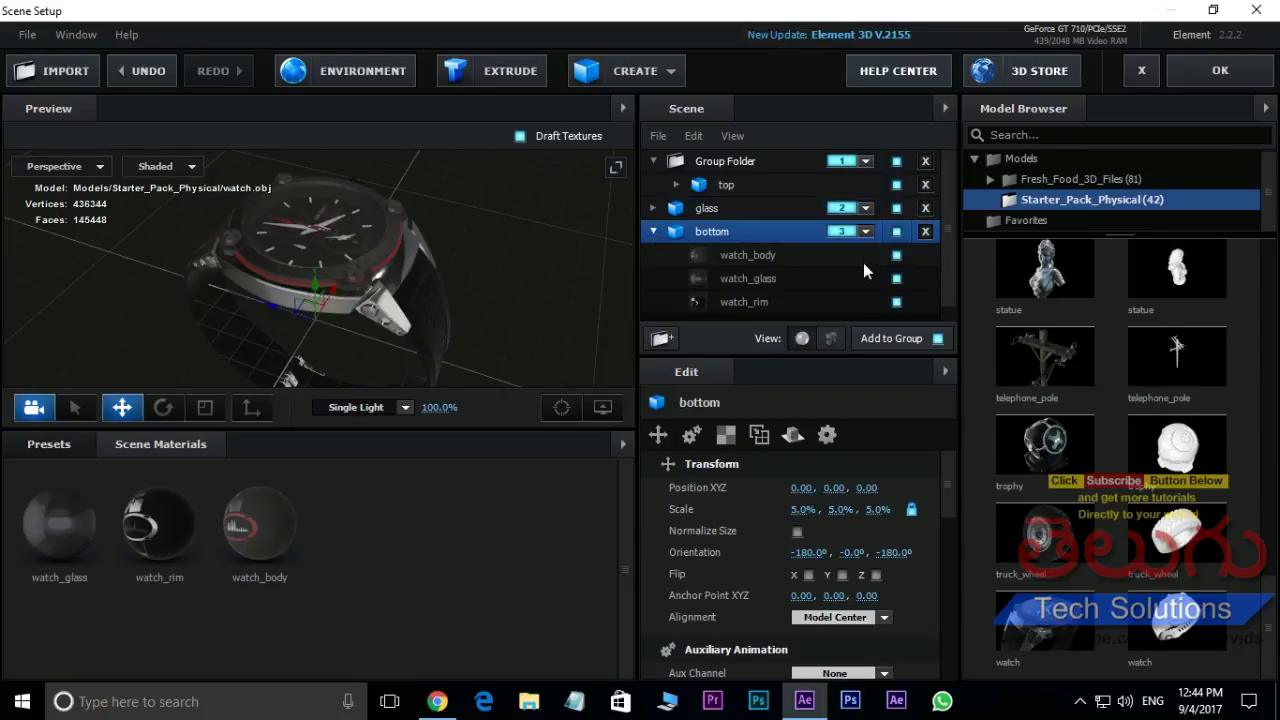
click(896, 255)
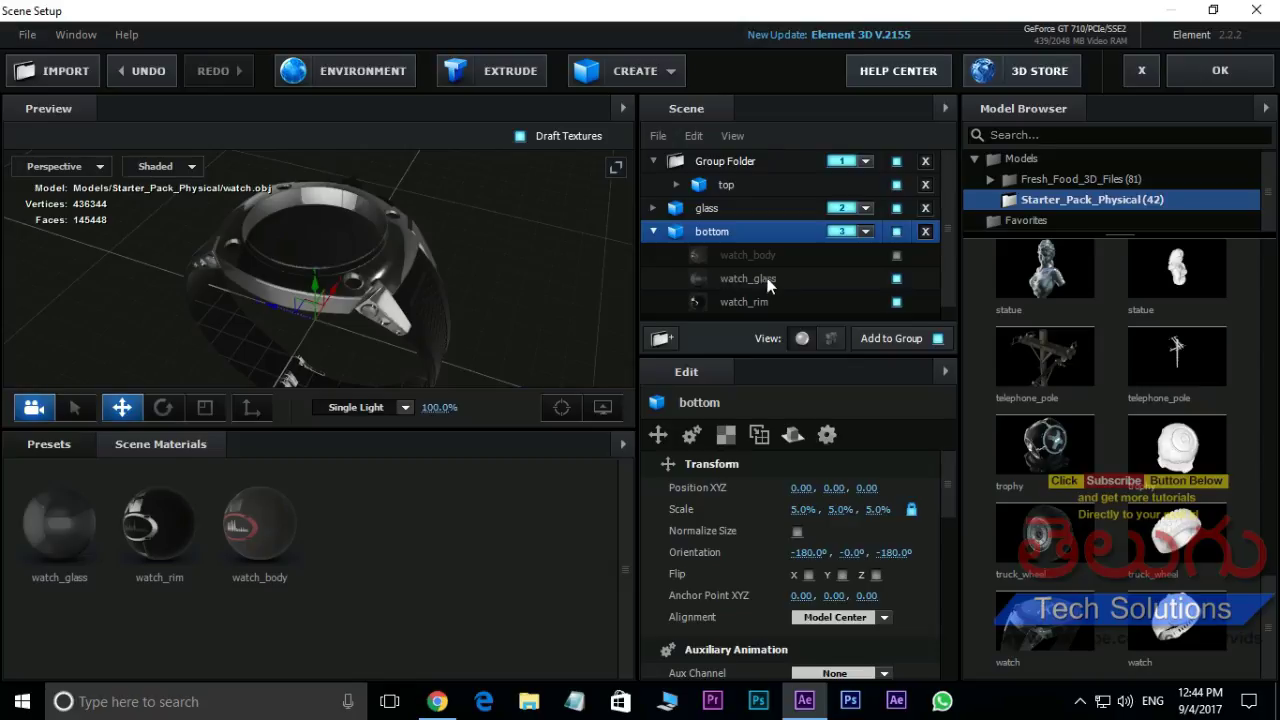
click(896, 278)
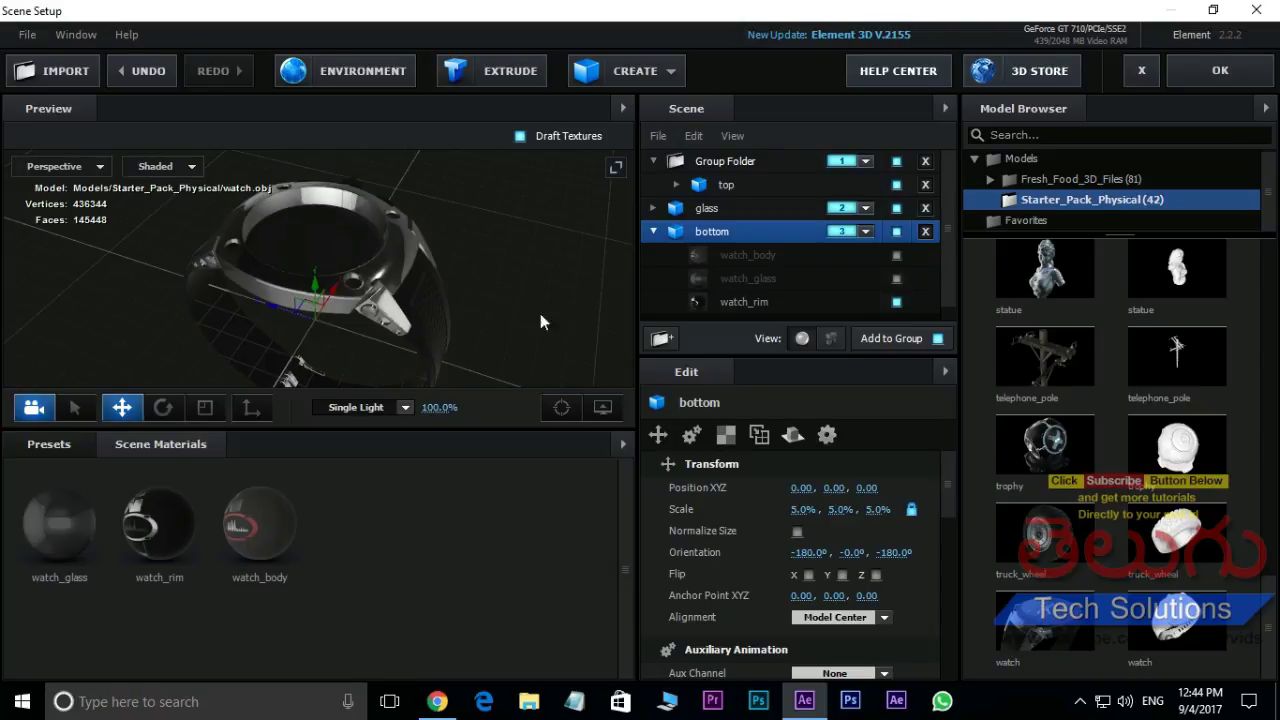
click(652, 231)
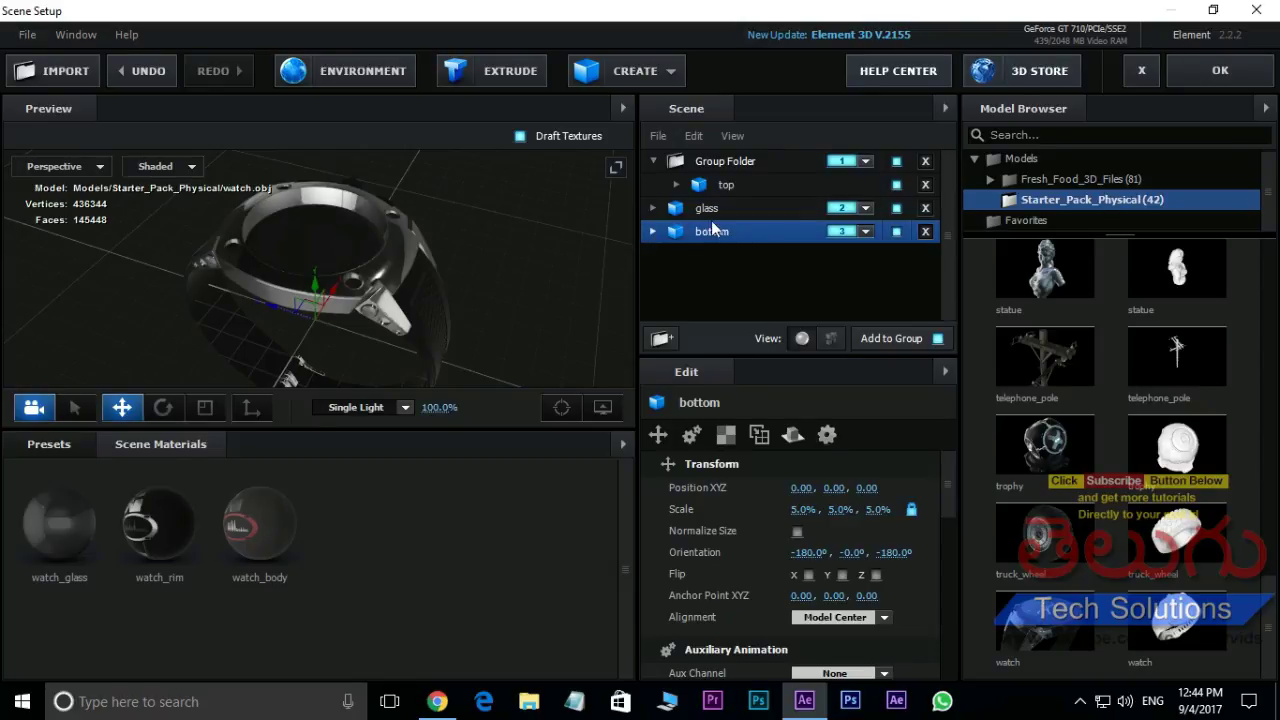
Preview the glass and top groups, then apply the scene and close Scene Setup.
click(727, 210)
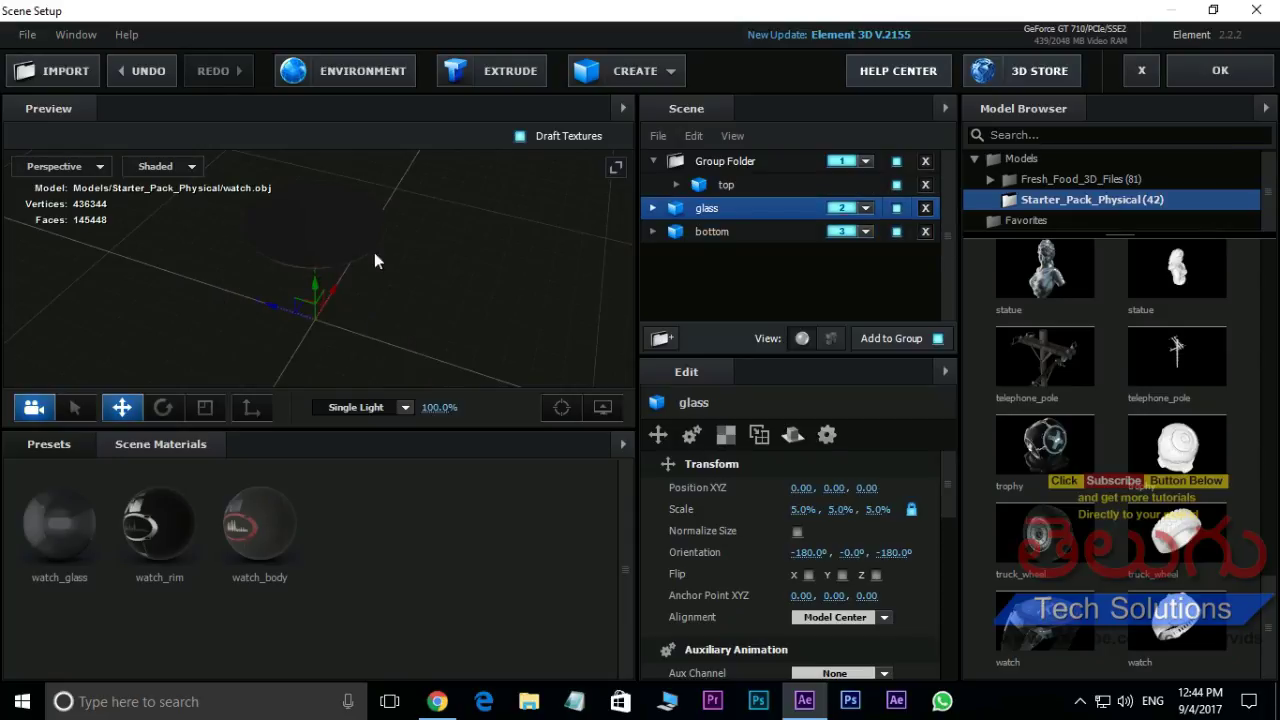
click(310, 268)
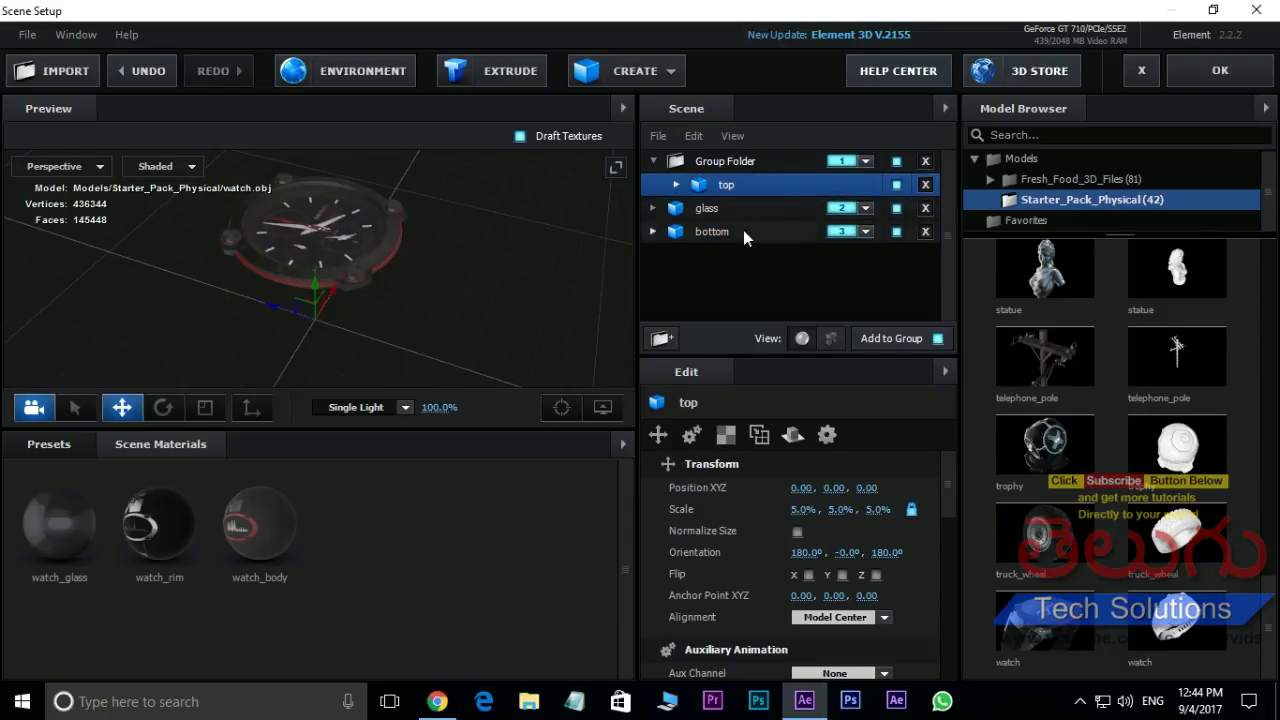
click(1220, 70)
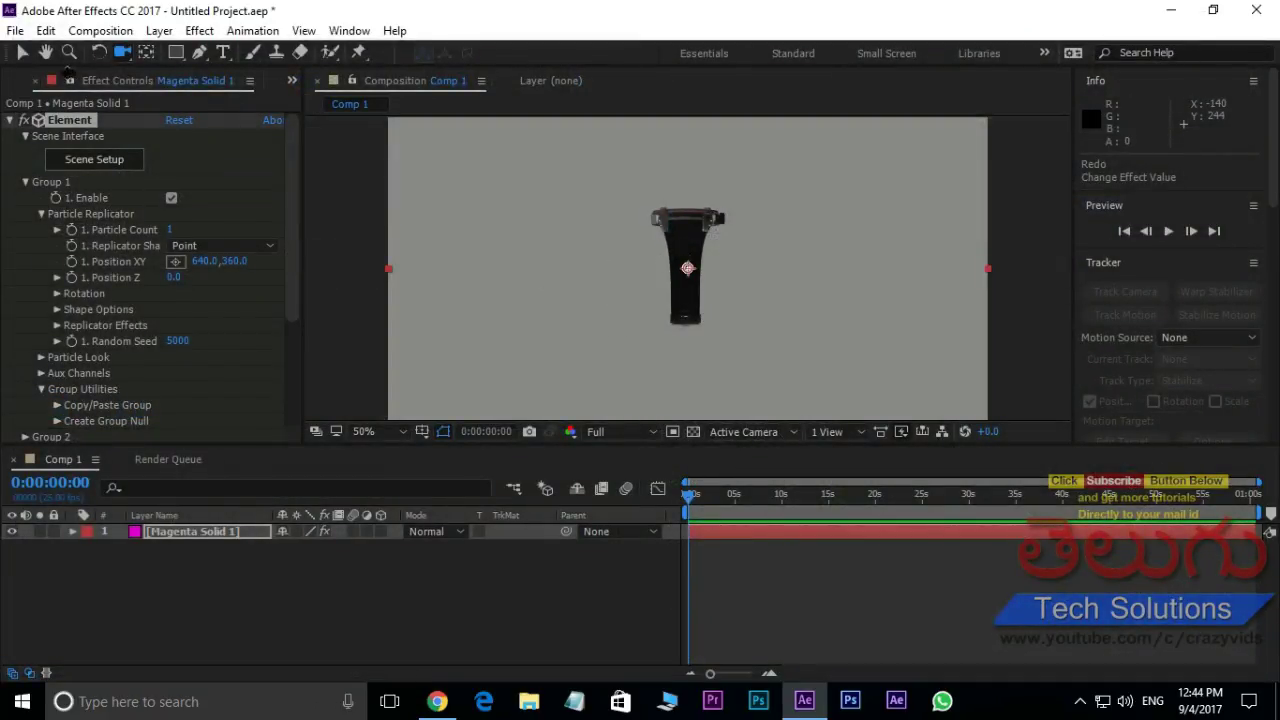
Add a new Camera 1 layer to Comp 1.
click(19, 55)
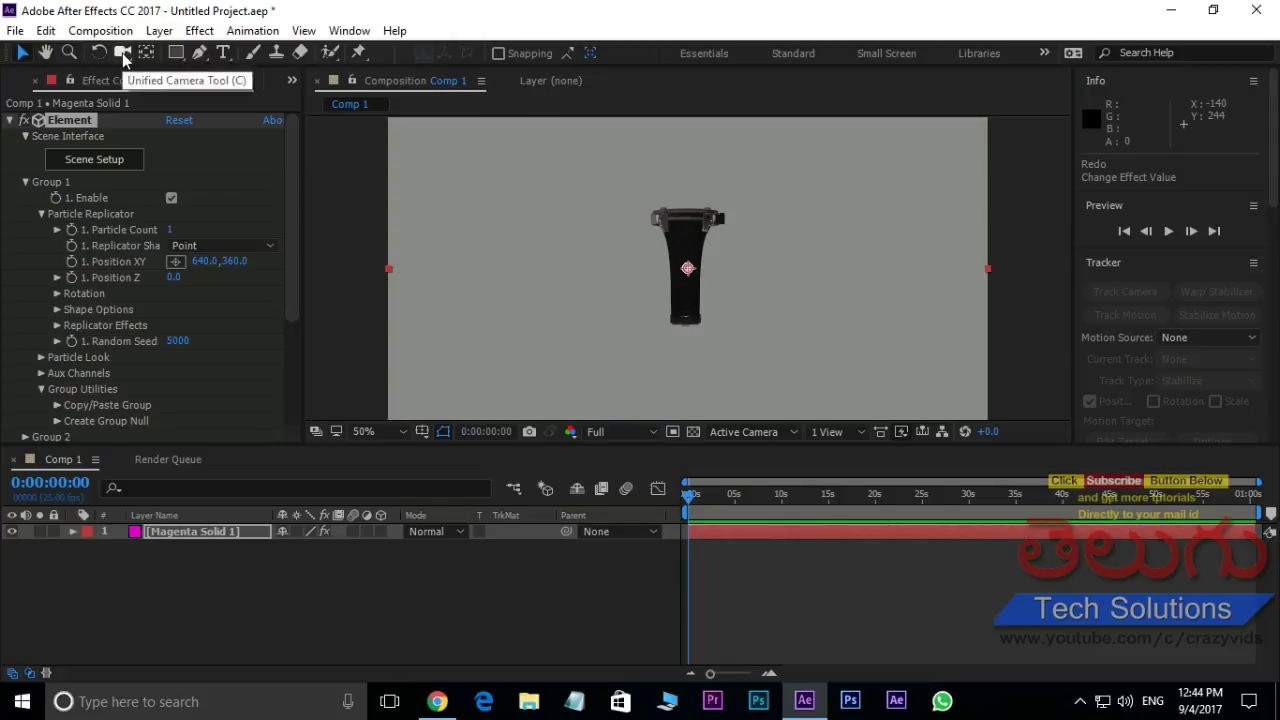
right_click(182, 590)
mouse_move(265, 414)
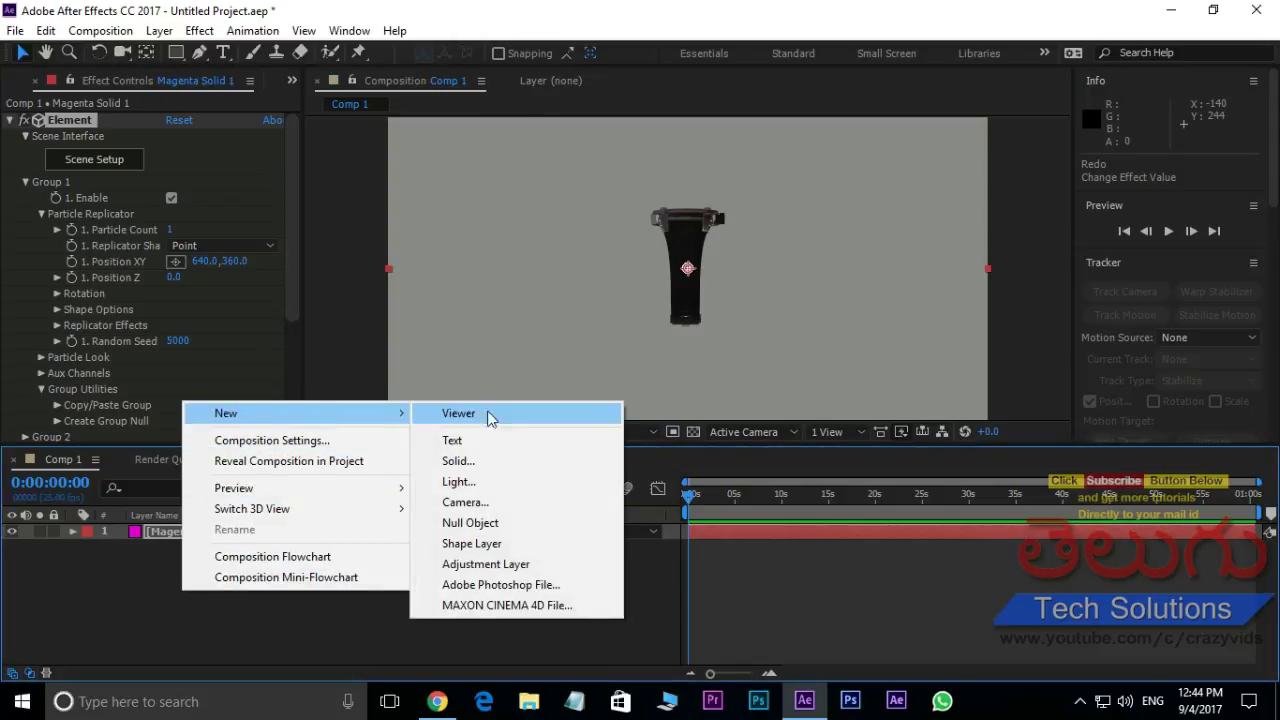
click(466, 502)
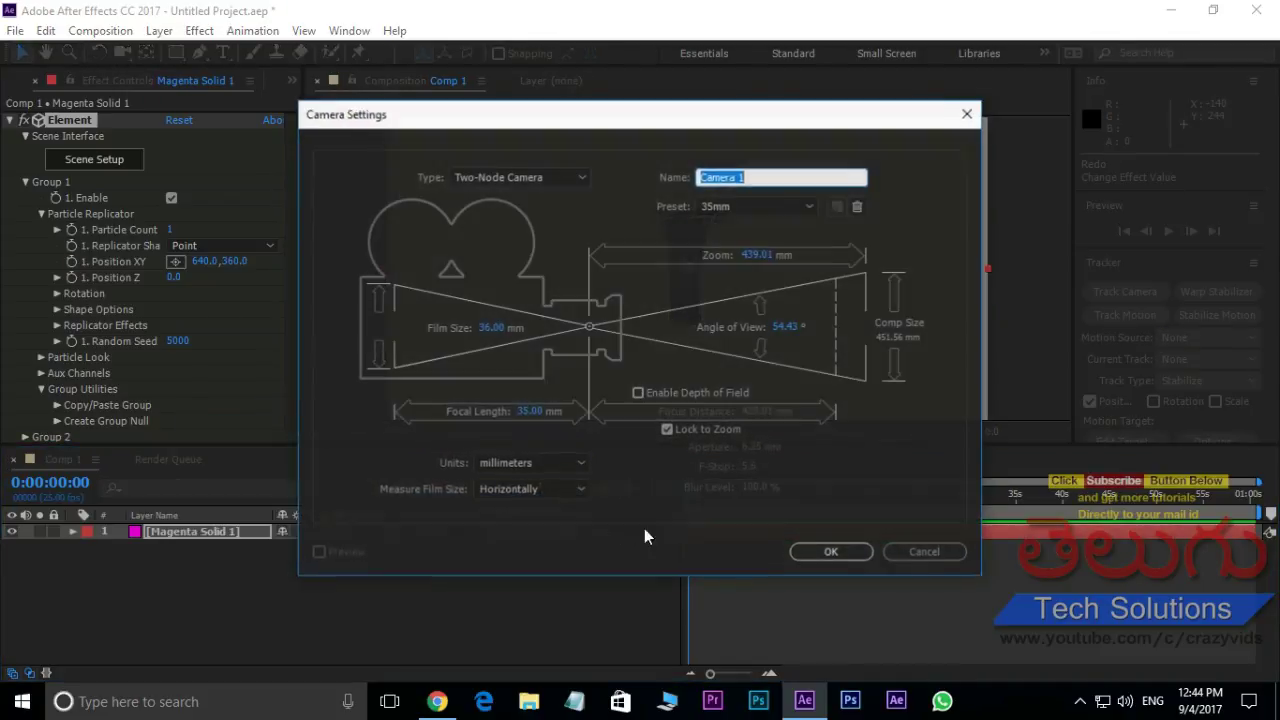
click(820, 551)
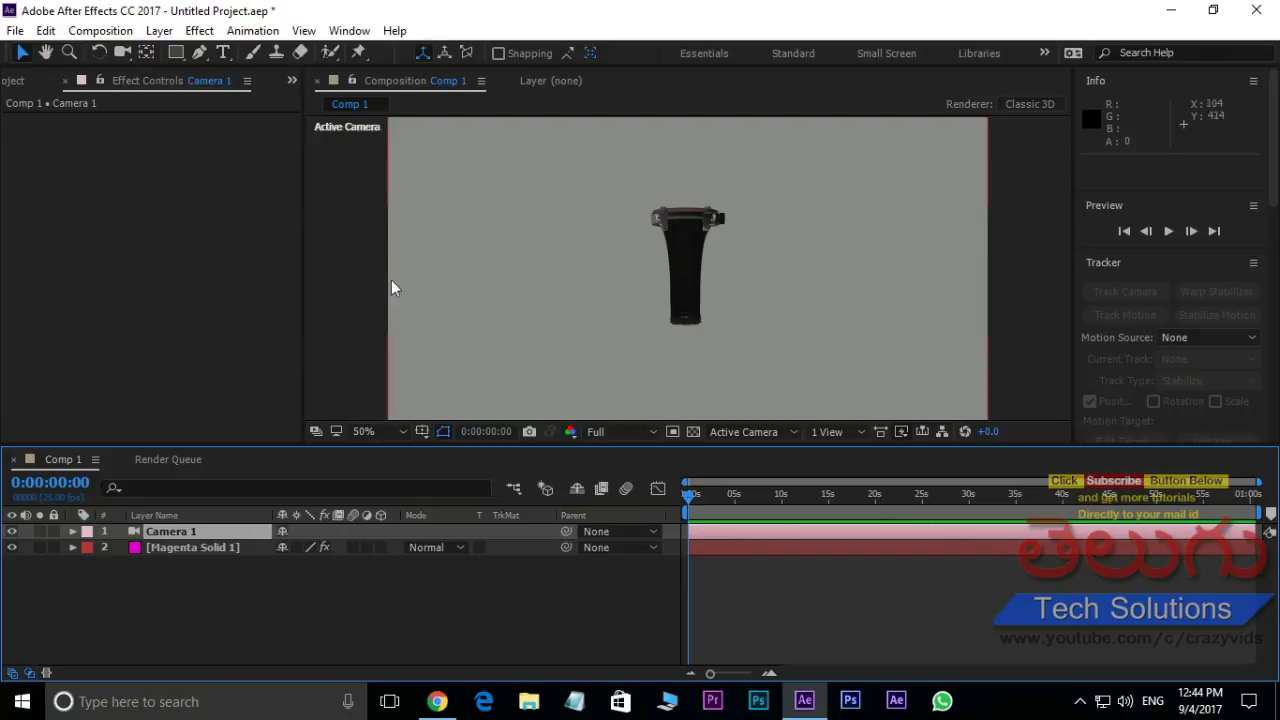
Orbit Camera 1 with the Unified Camera Tool for an angled three-quarter view of the watch.
click(122, 52)
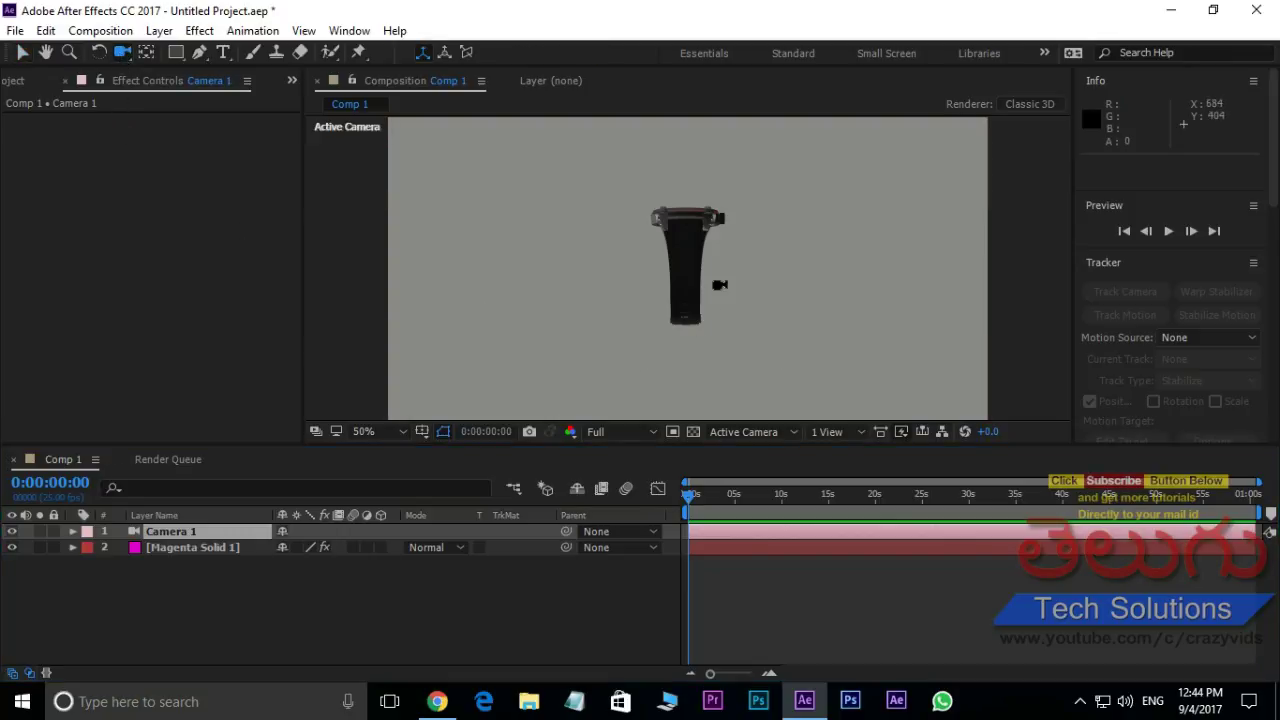
drag(688, 252, 758, 322)
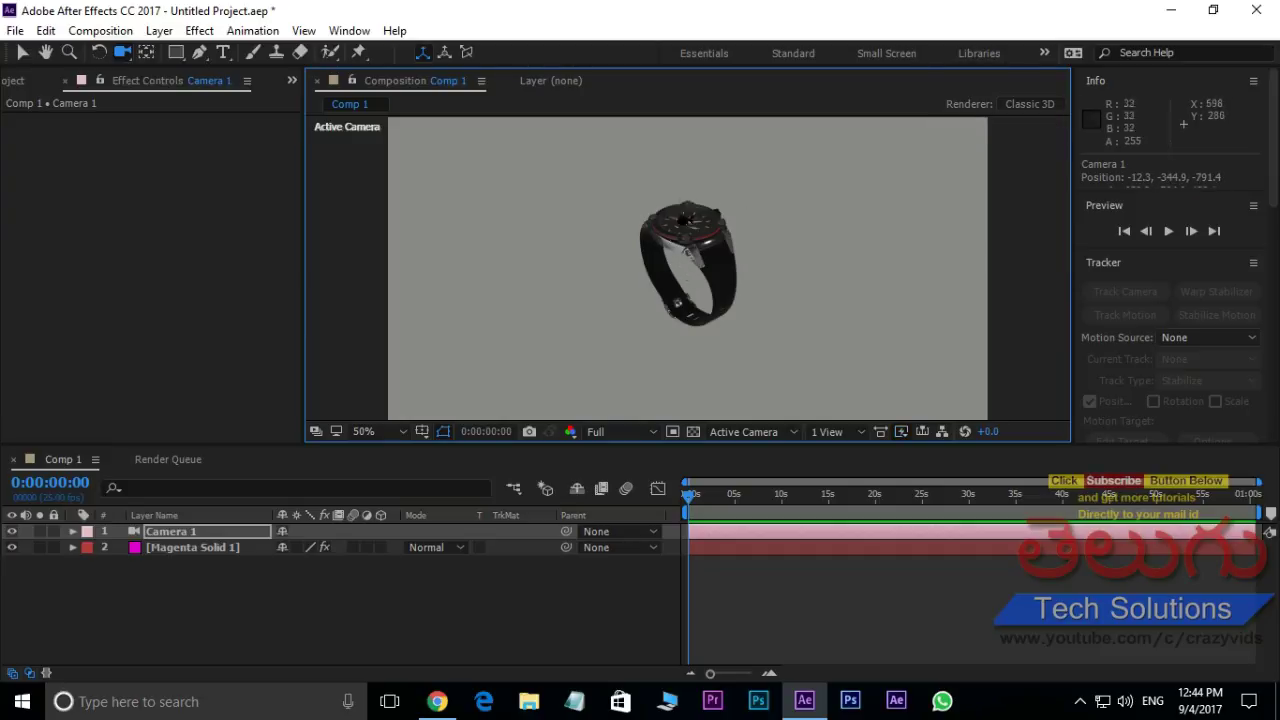
mouse_move(760, 270)
mouse_down()
mouse_move(705, 280)
mouse_move(765, 250)
mouse_up()
key(ctrl+z)
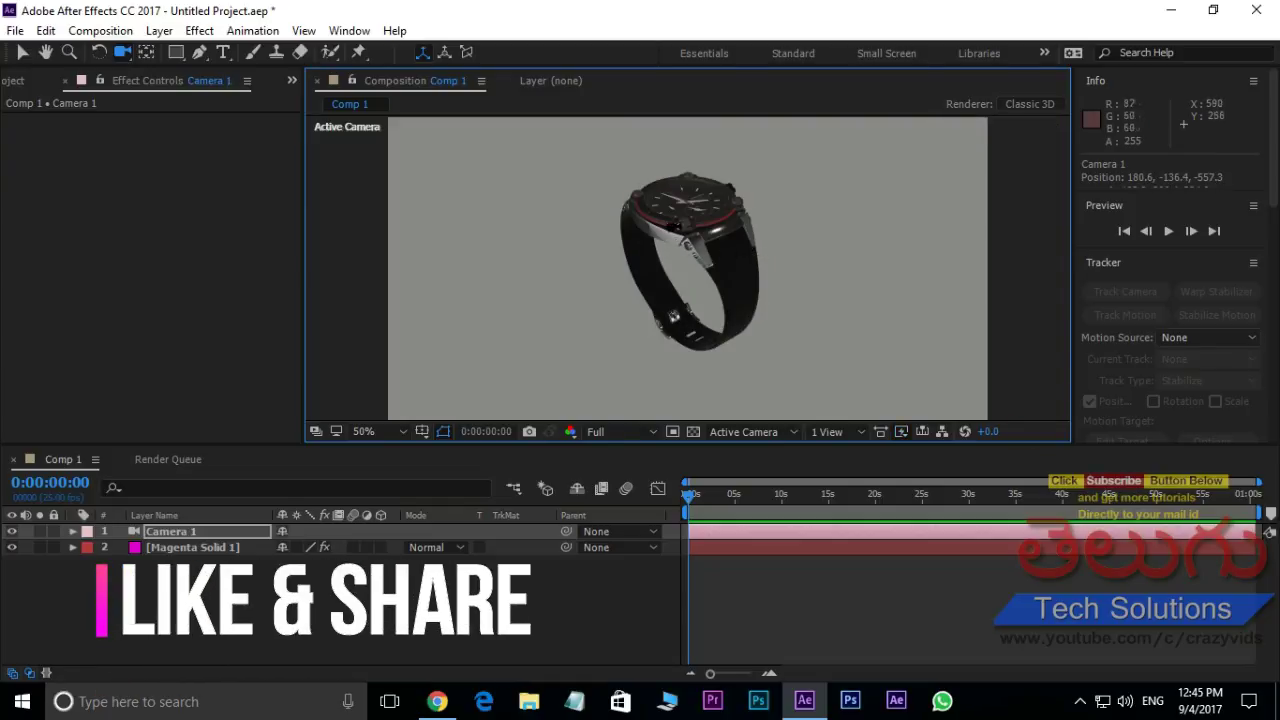
On Magenta Solid 1, turn Element Group 1 off and back on to check its contribution.
click(166, 548)
click(27, 183)
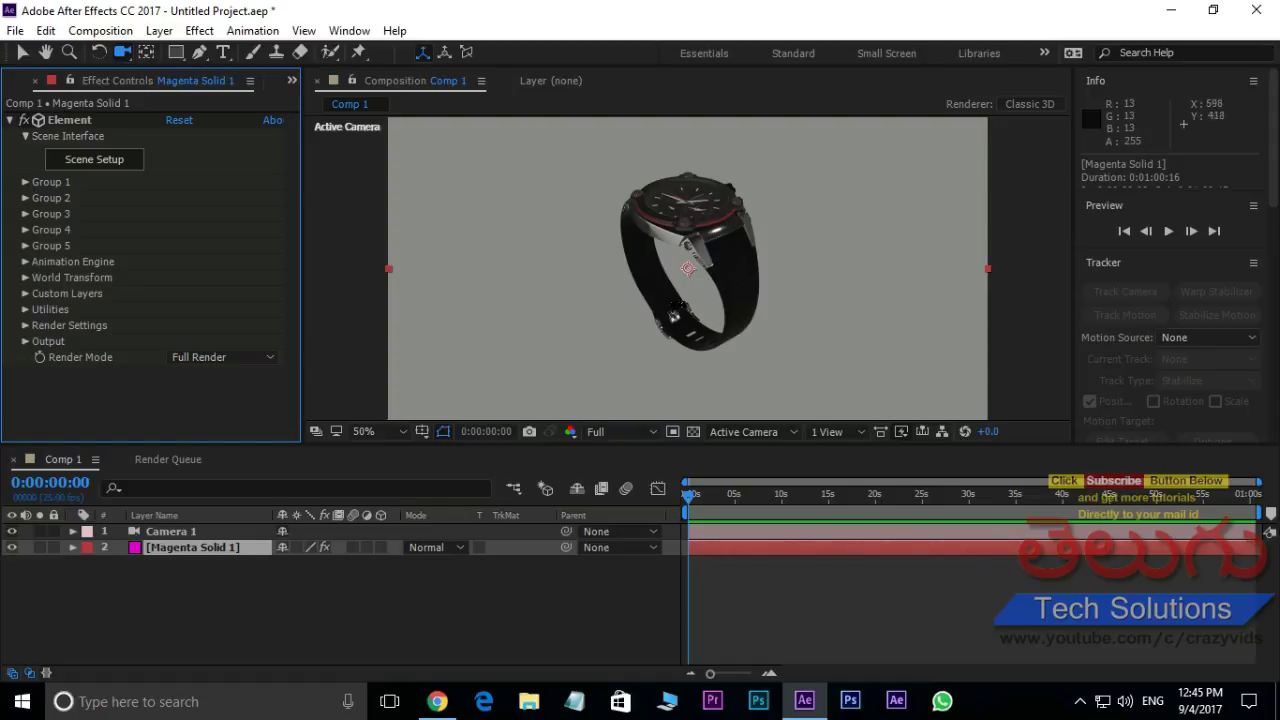
click(25, 182)
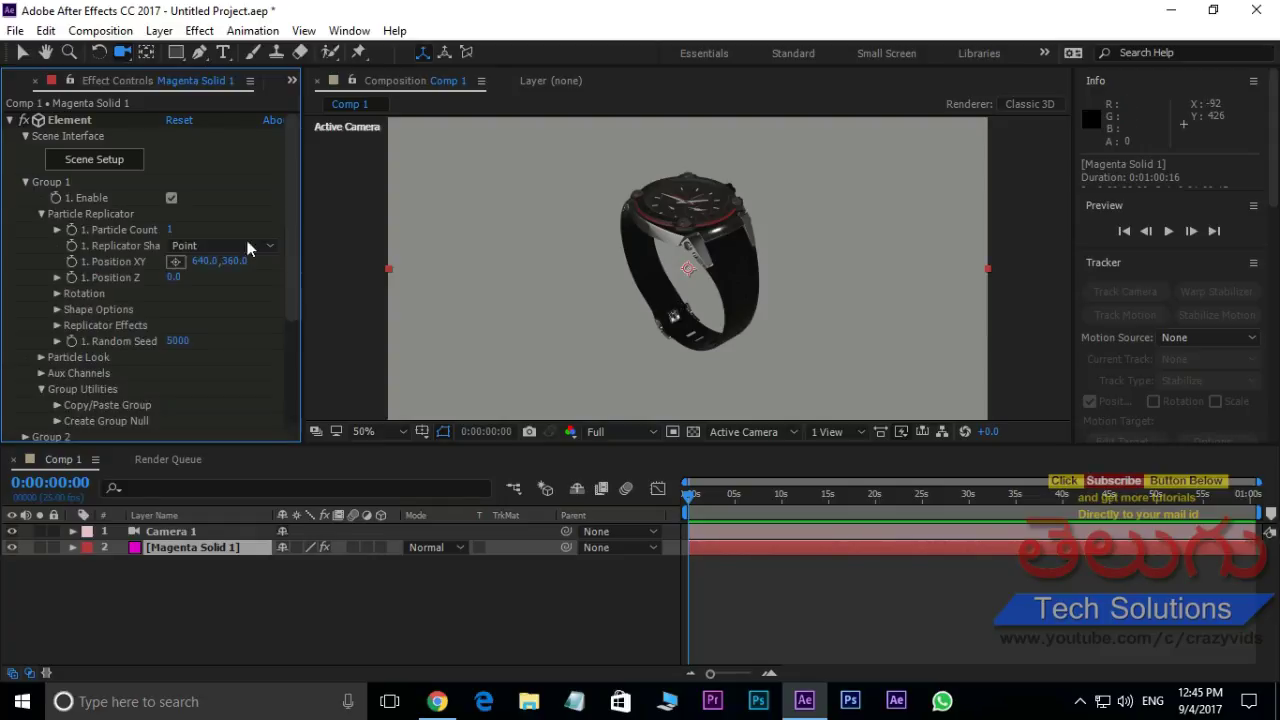
click(171, 198)
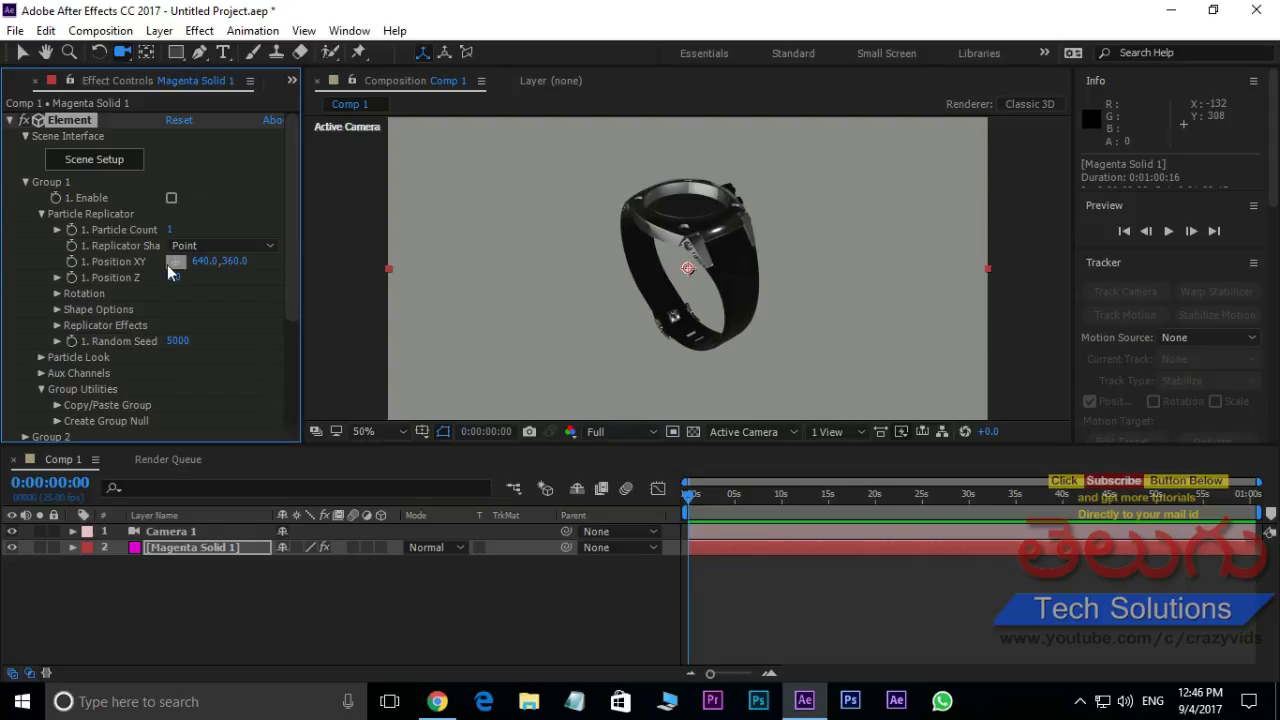
click(171, 198)
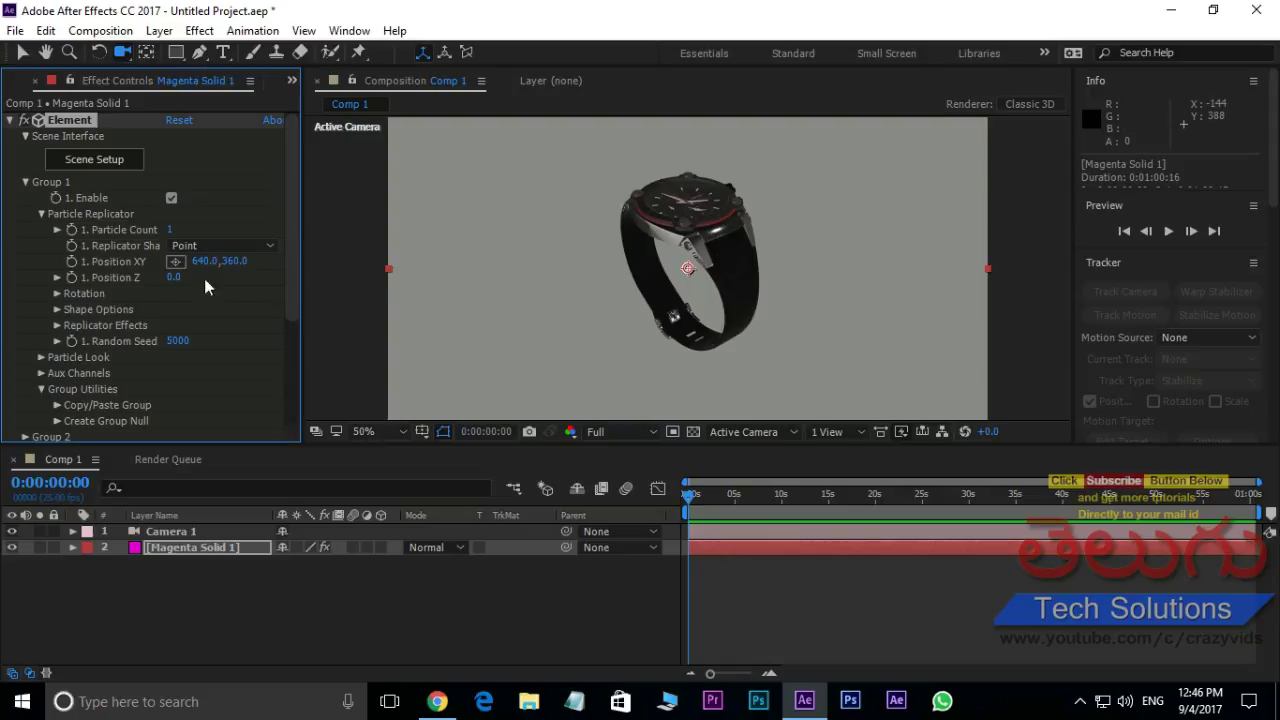
Move to 0:00:02:15 and expand Group 1's Particle Replicator > Rotation settings.
drag(292, 176, 299, 224)
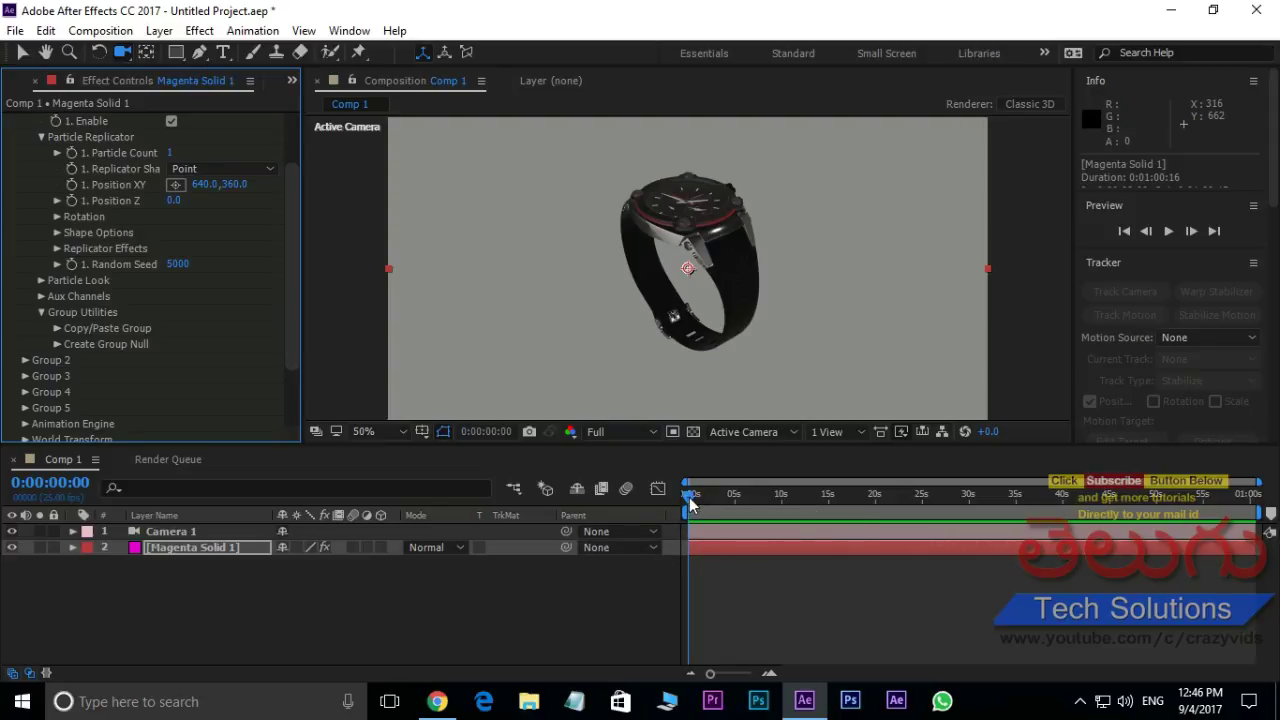
drag(690, 497, 714, 506)
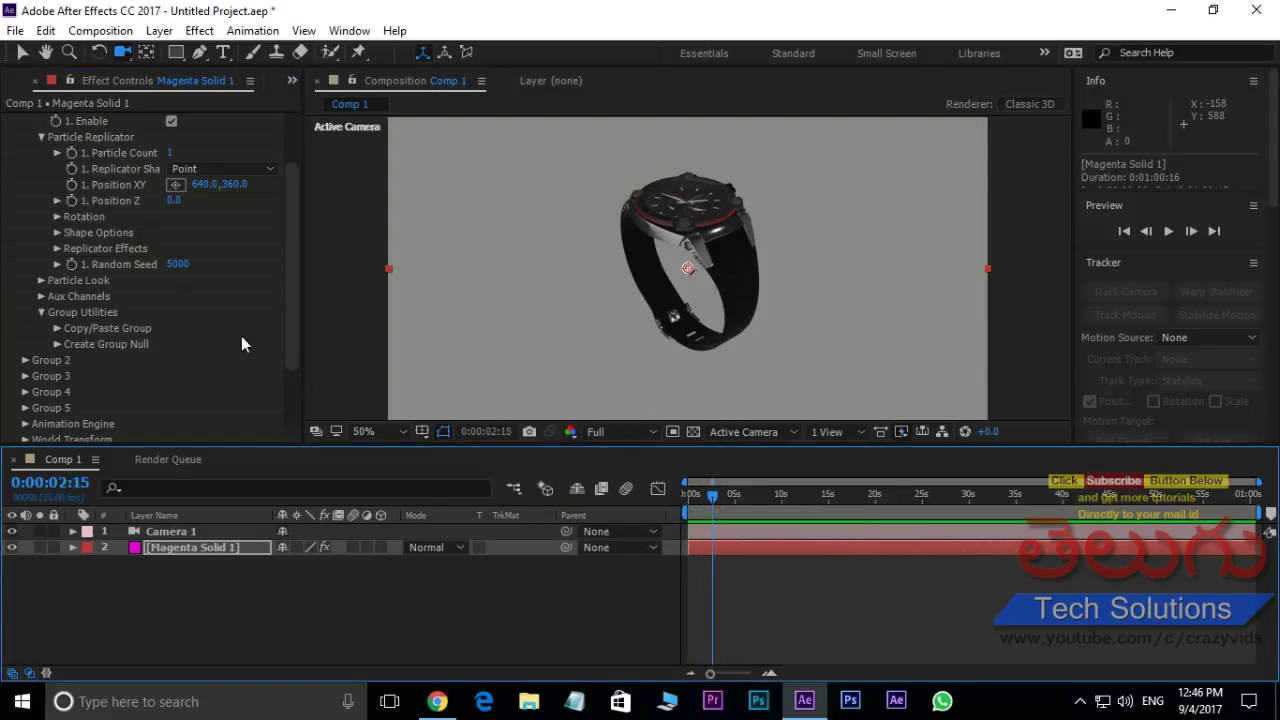
scroll(83, 205, up, 1)
click(39, 181)
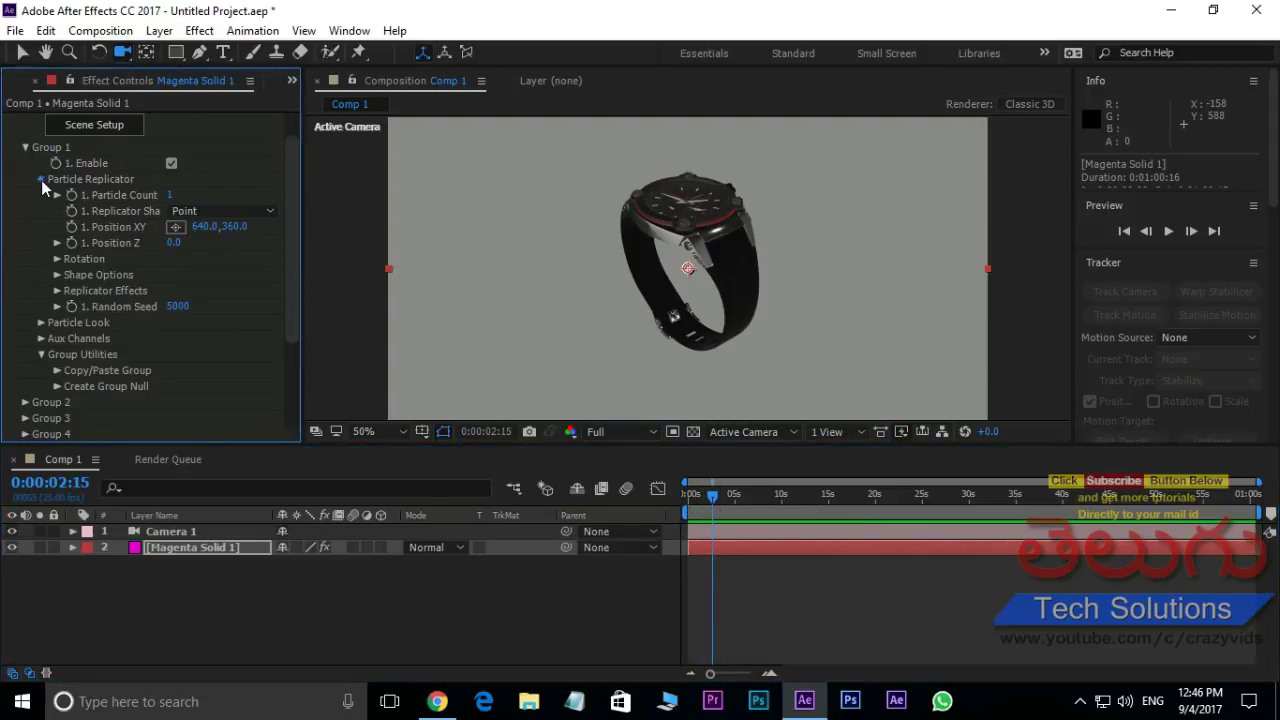
click(40, 181)
click(58, 258)
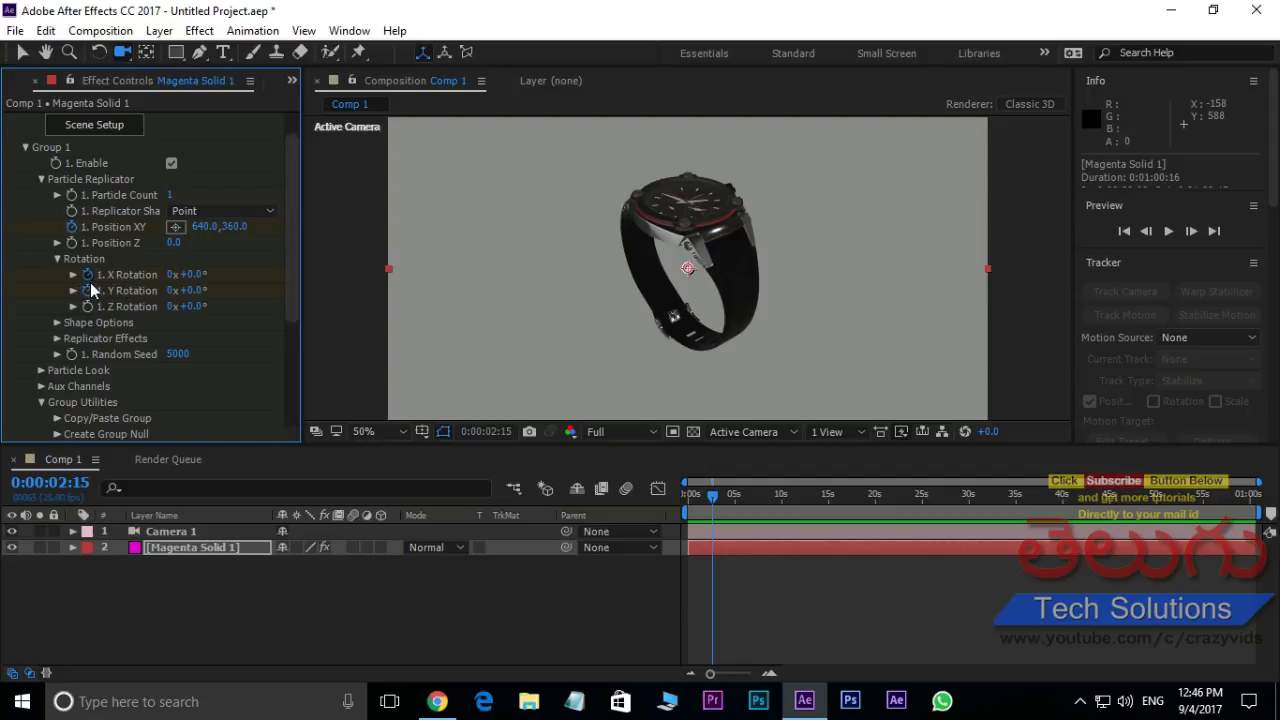
At 0:00:00:00, set Group 1 Position Y to 257, Y Rotation to 216° and X Rotation to -54°.
click(707, 505)
drag(707, 505, 688, 505)
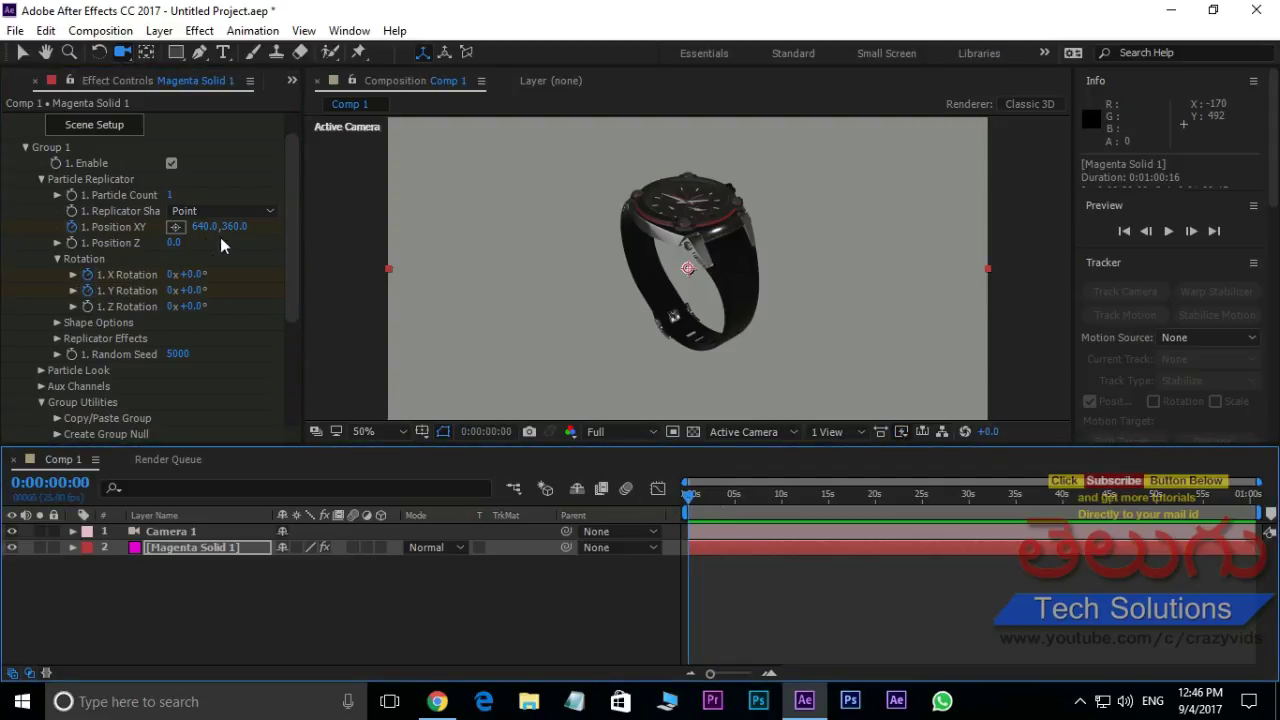
mouse_move(238, 227)
mouse_down()
mouse_move(268, 231)
mouse_move(150, 228)
mouse_up()
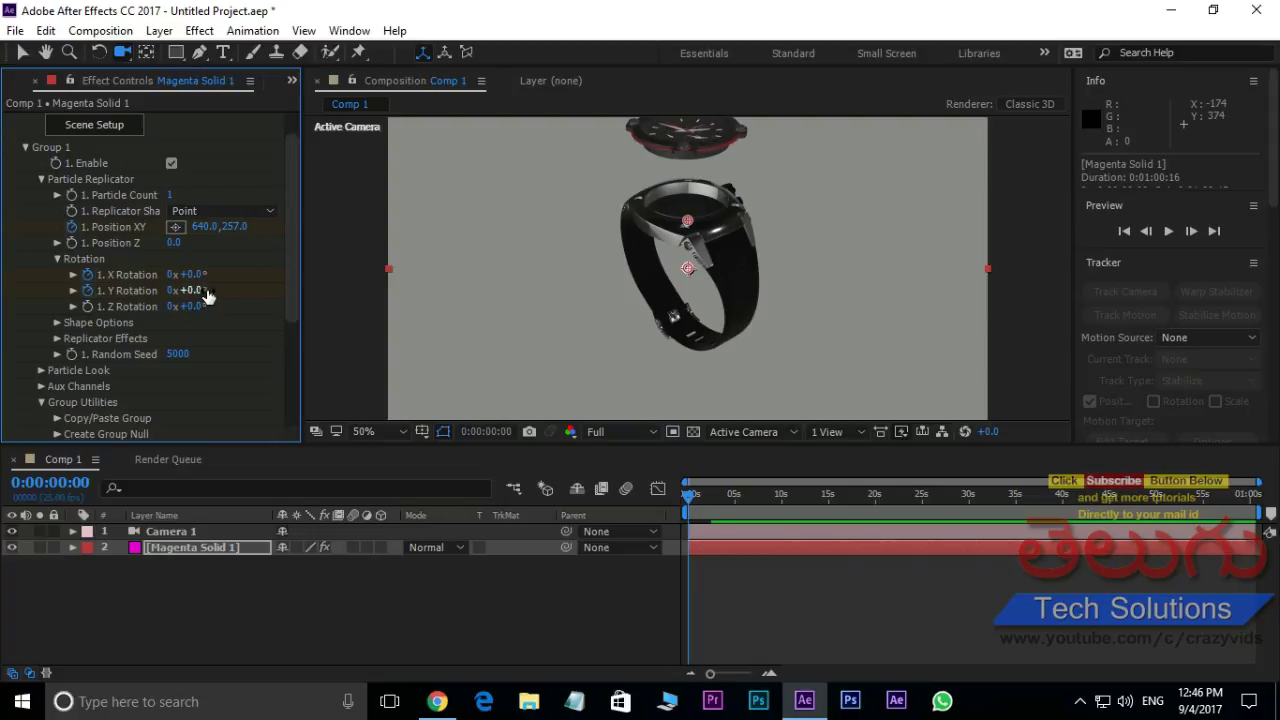
drag(215, 290, 410, 290)
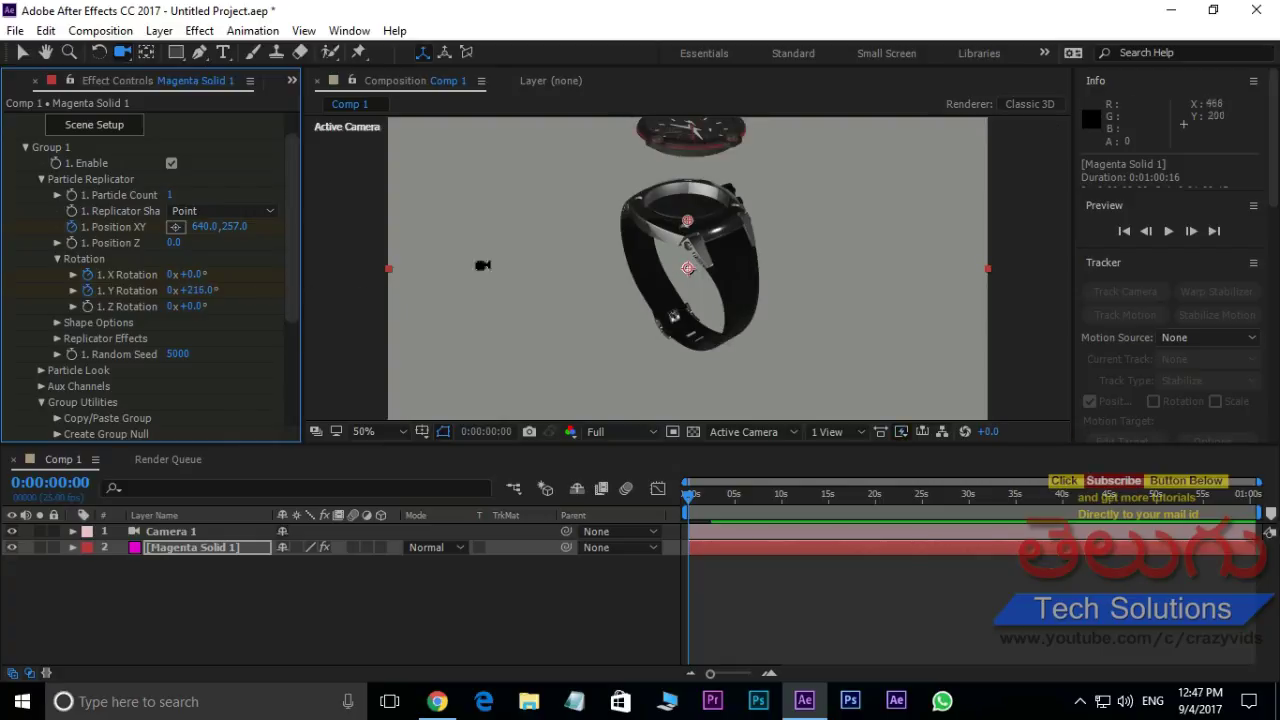
mouse_move(205, 283)
mouse_down()
mouse_move(164, 283)
mouse_move(244, 381)
mouse_up()
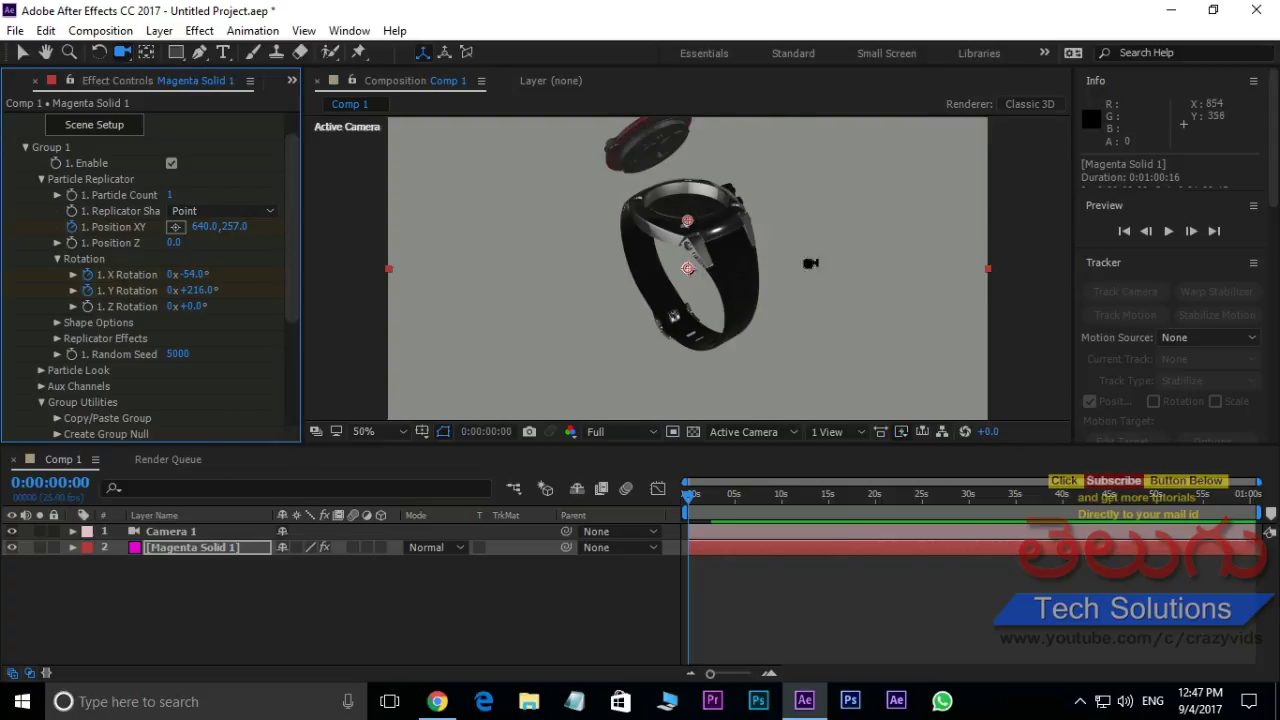
Preview the Group 1 part swinging into place with a RAM preview.
key(space)
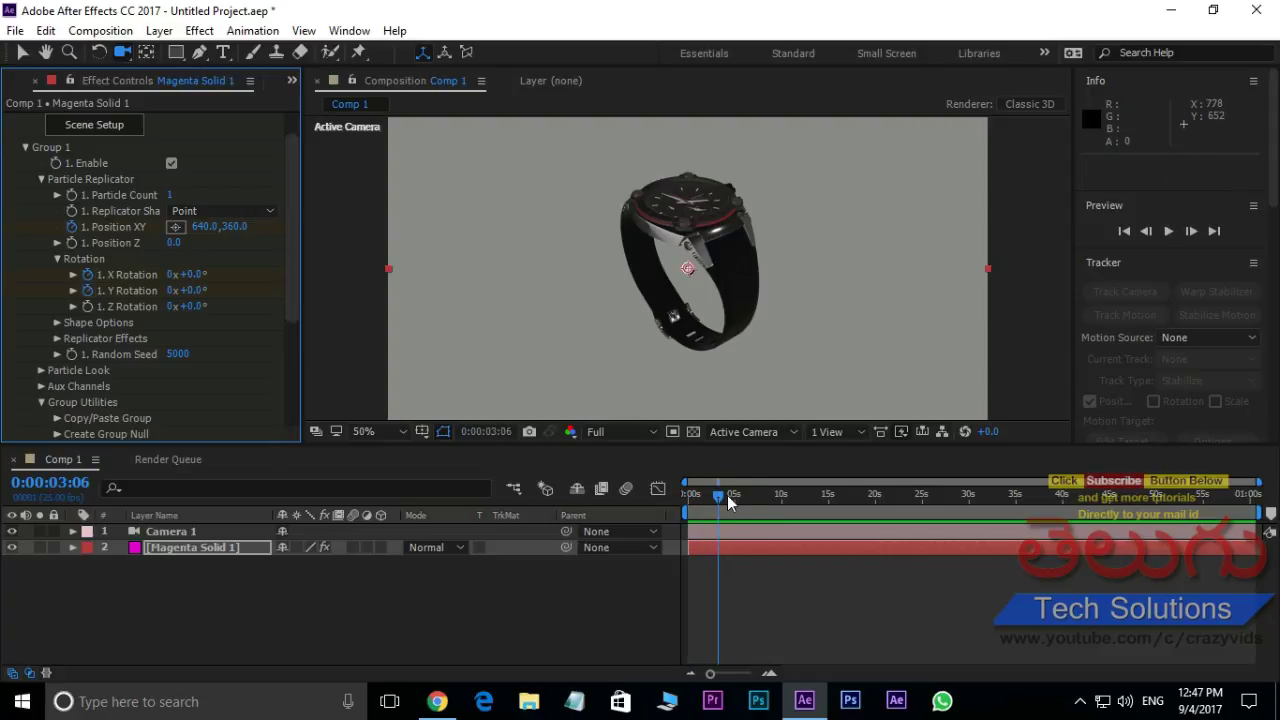
click(680, 508)
key(space)
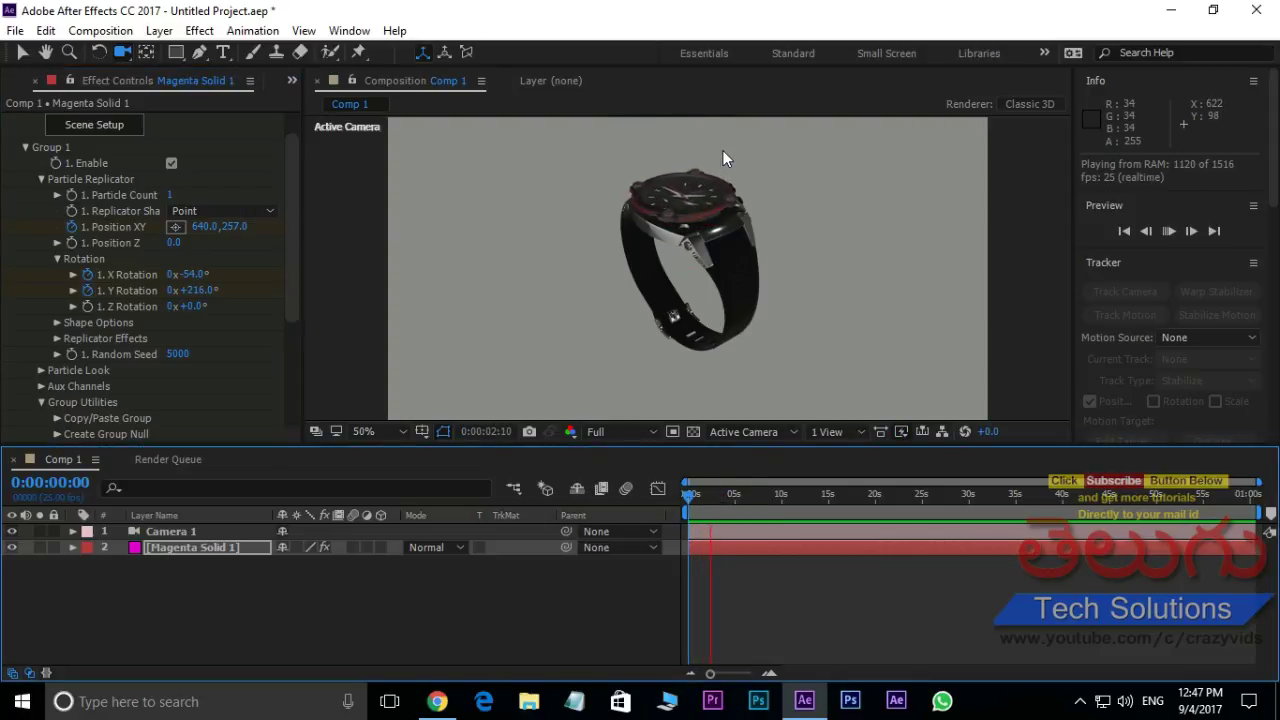
key(space)
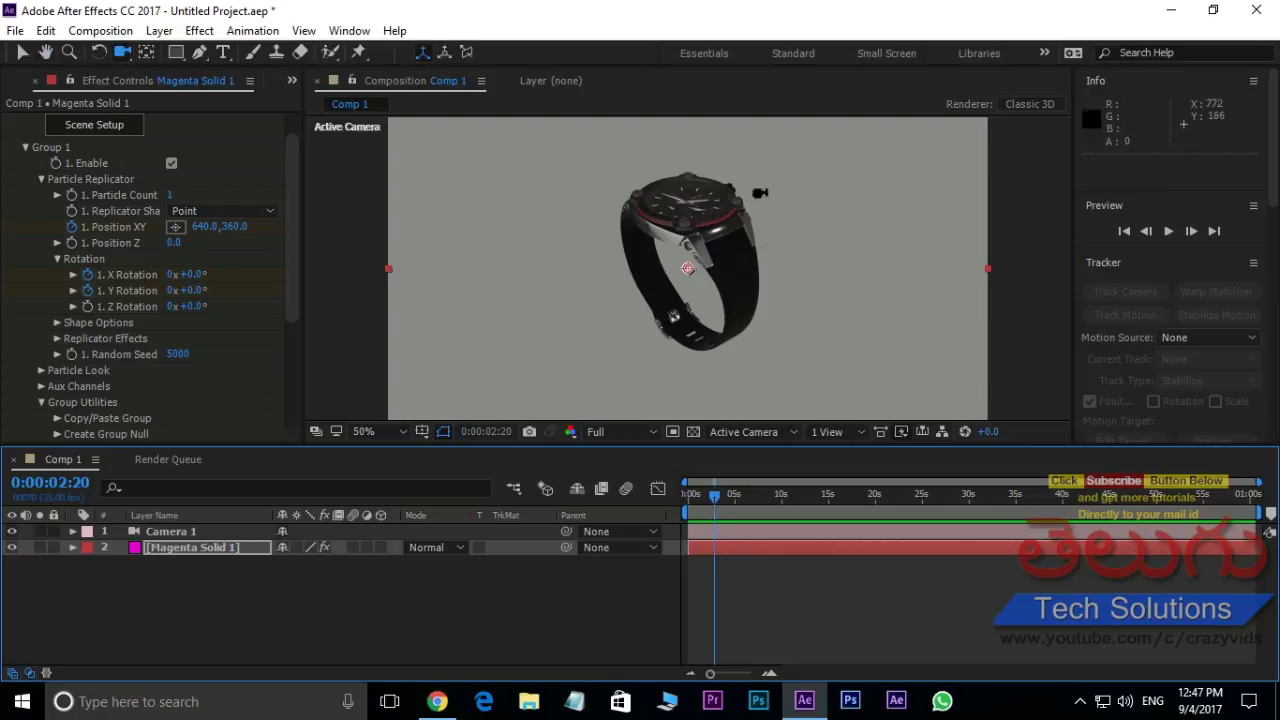
At the first frame, set Group 2's Particle Replicator Position Y to 213 and preview.
click(26, 147)
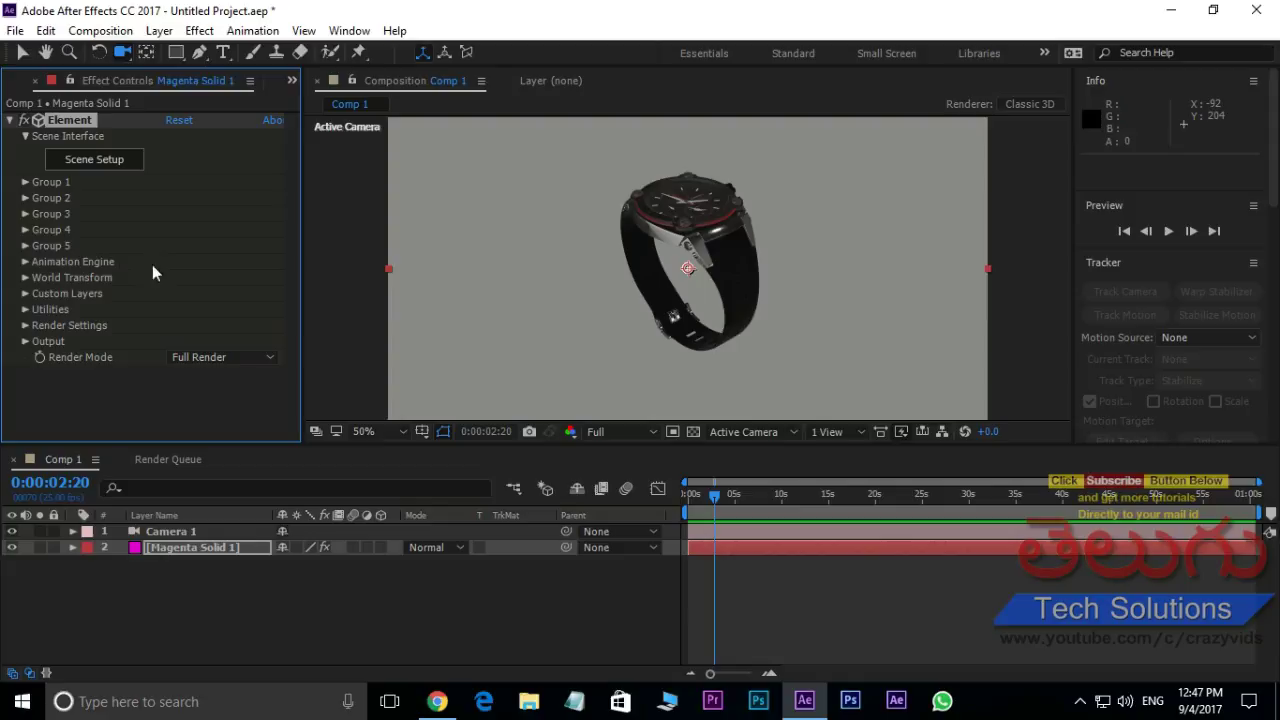
click(25, 198)
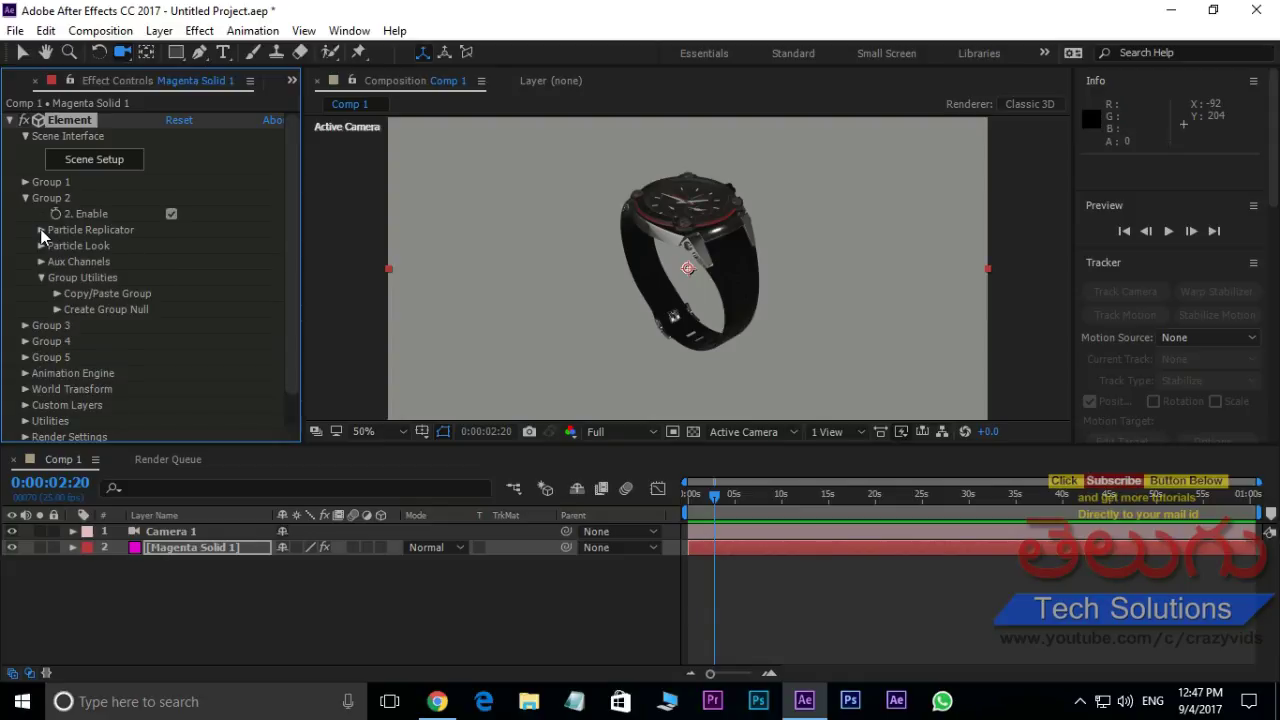
click(41, 230)
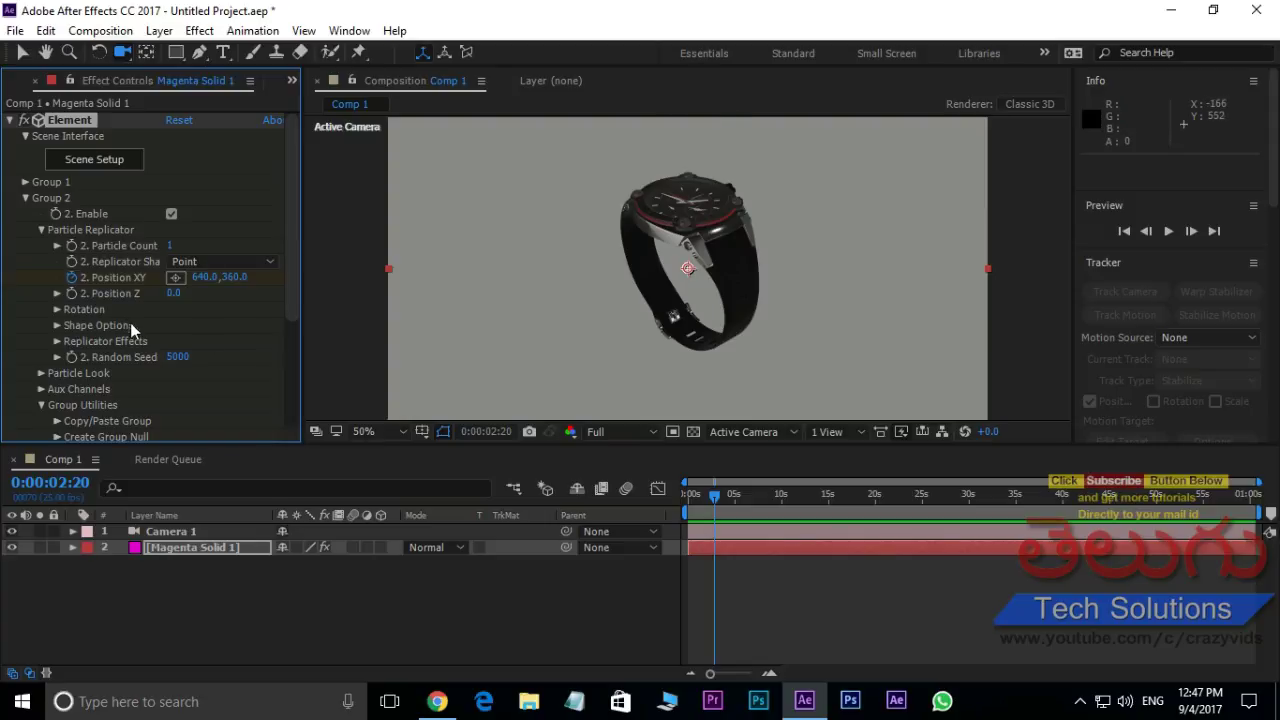
drag(714, 494, 663, 498)
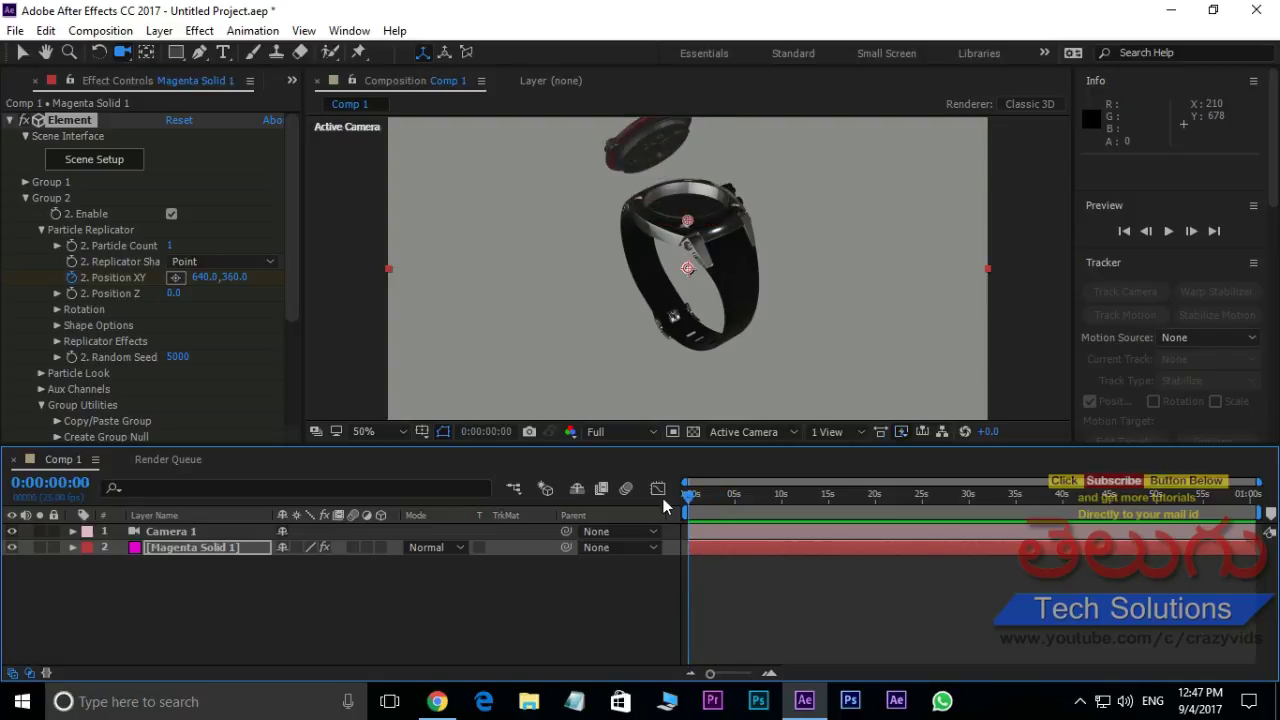
drag(236, 277, 143, 246)
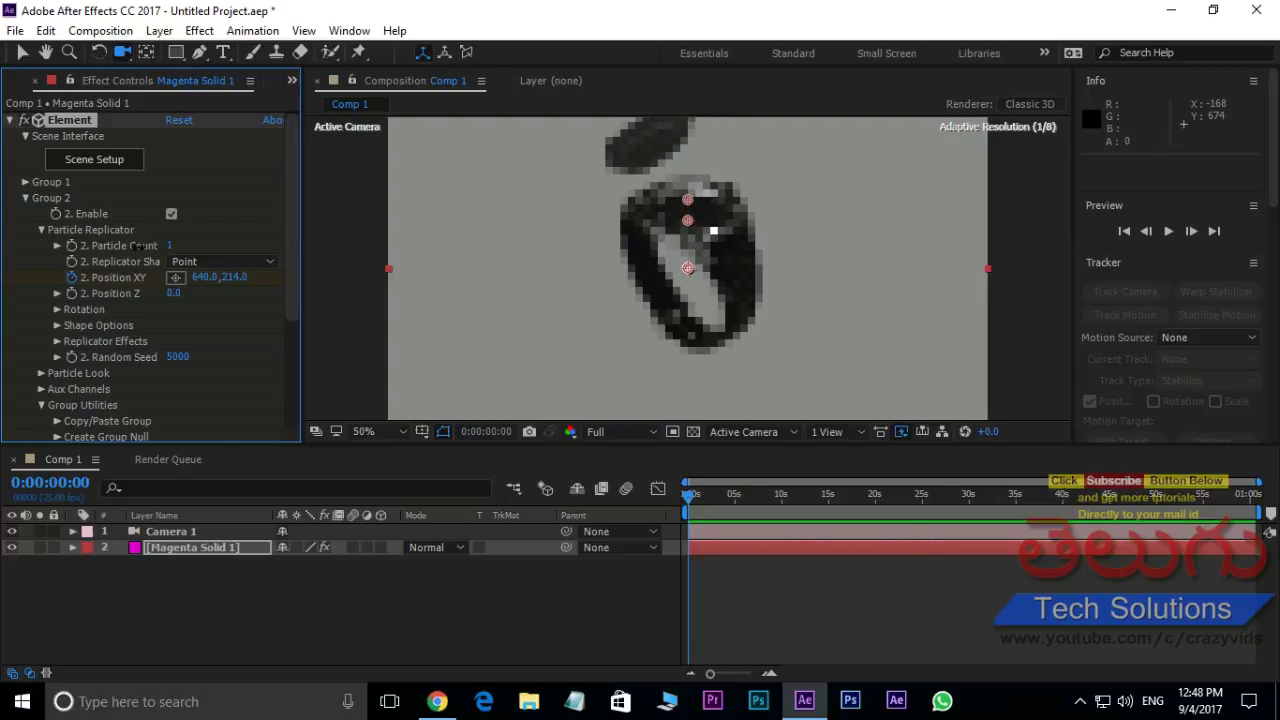
drag(143, 246, 141, 246)
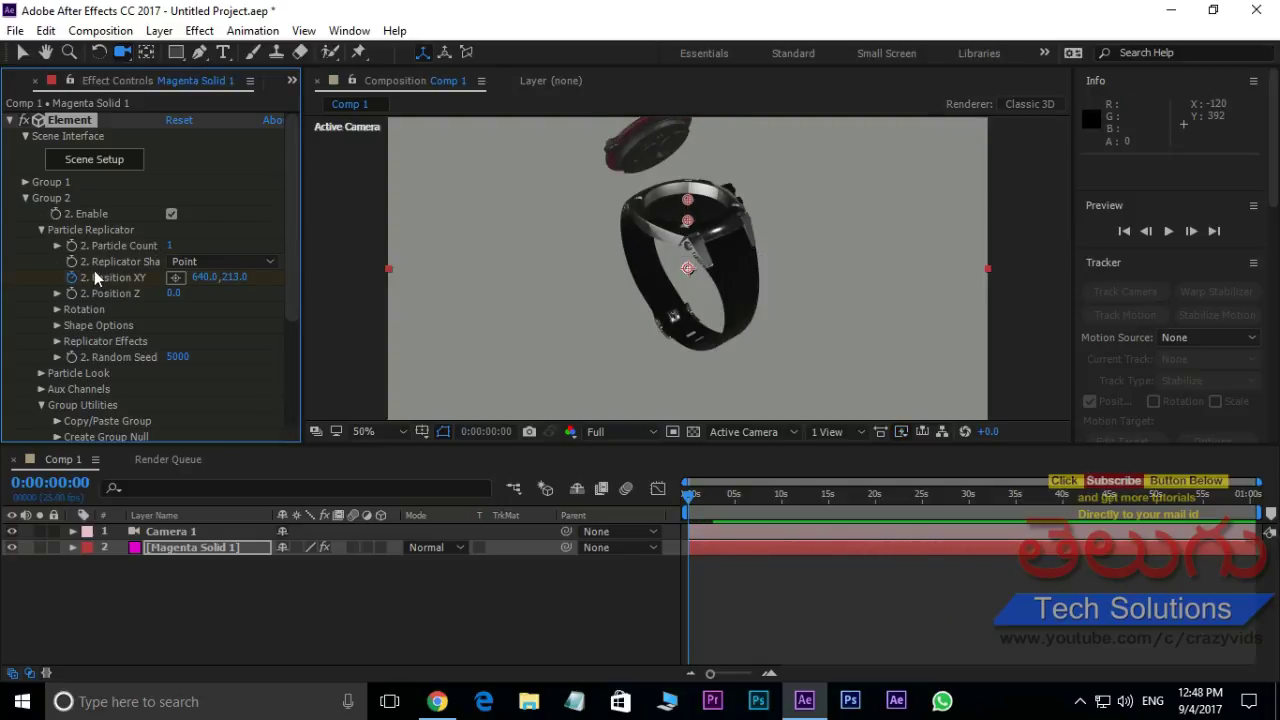
key(space)
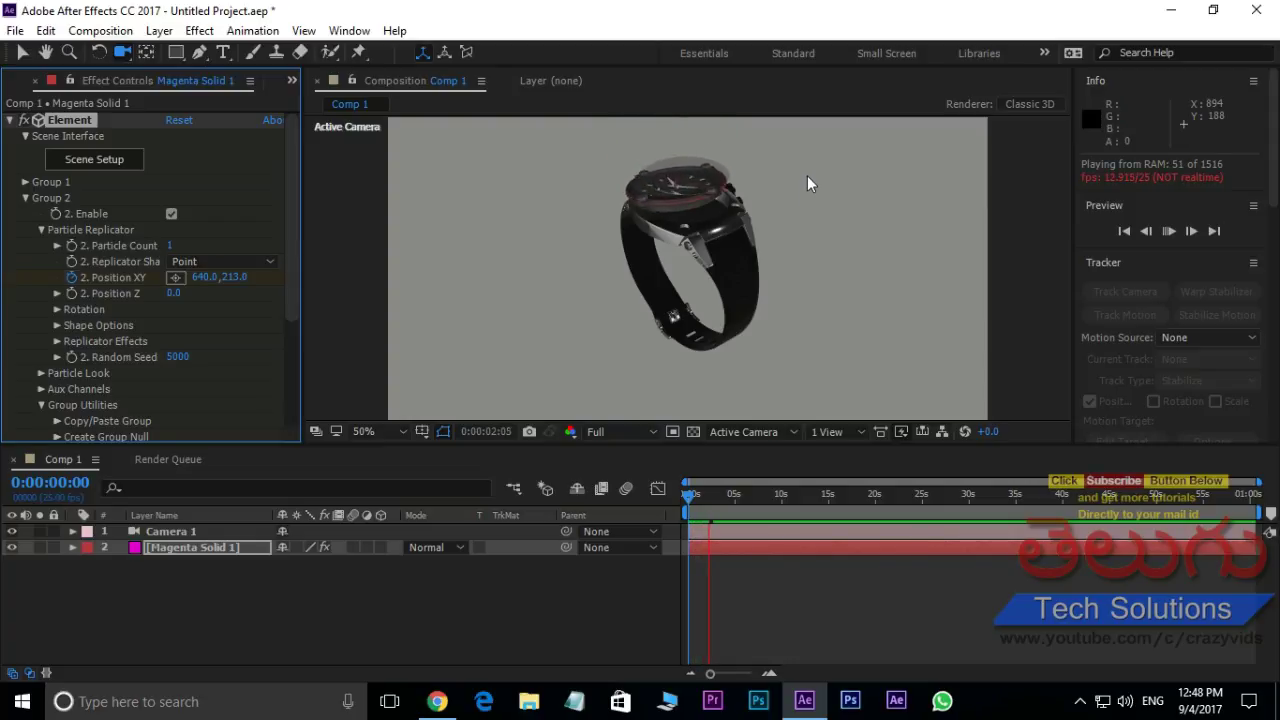
key(space)
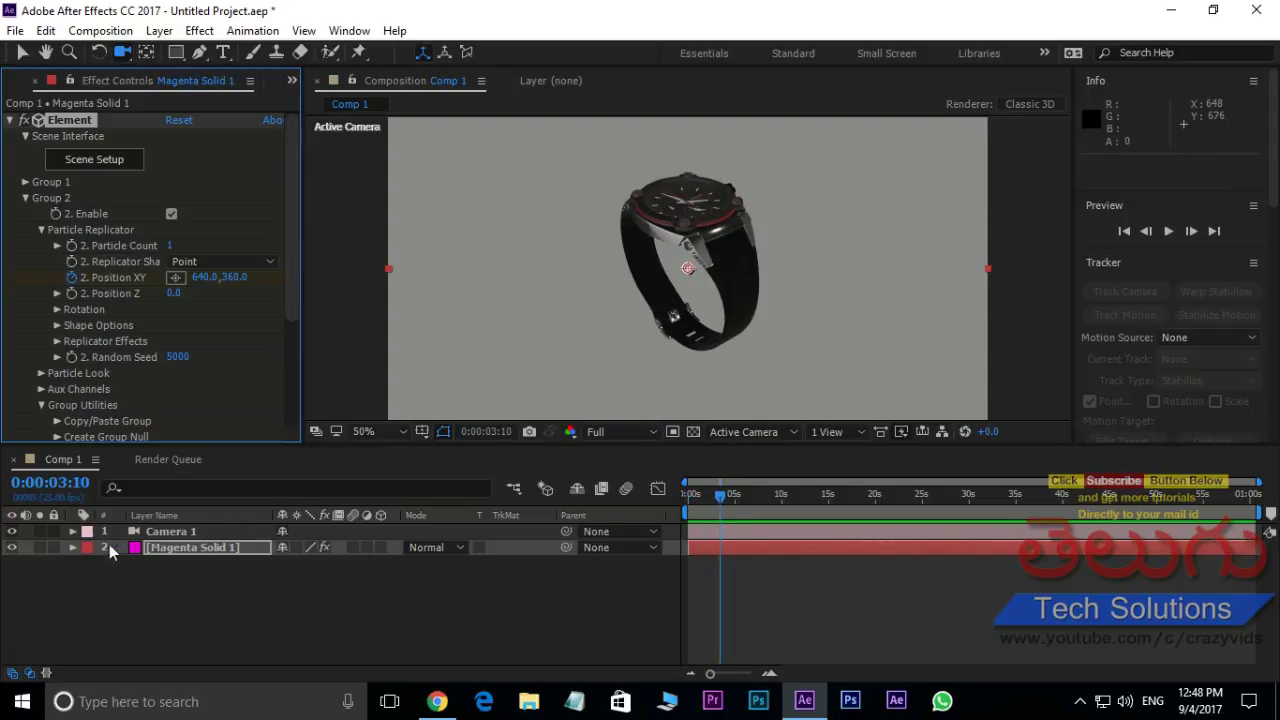
Drag Group 2's ending Position XY keyframe later to about 0:00:05:08 and preview.
click(185, 547)
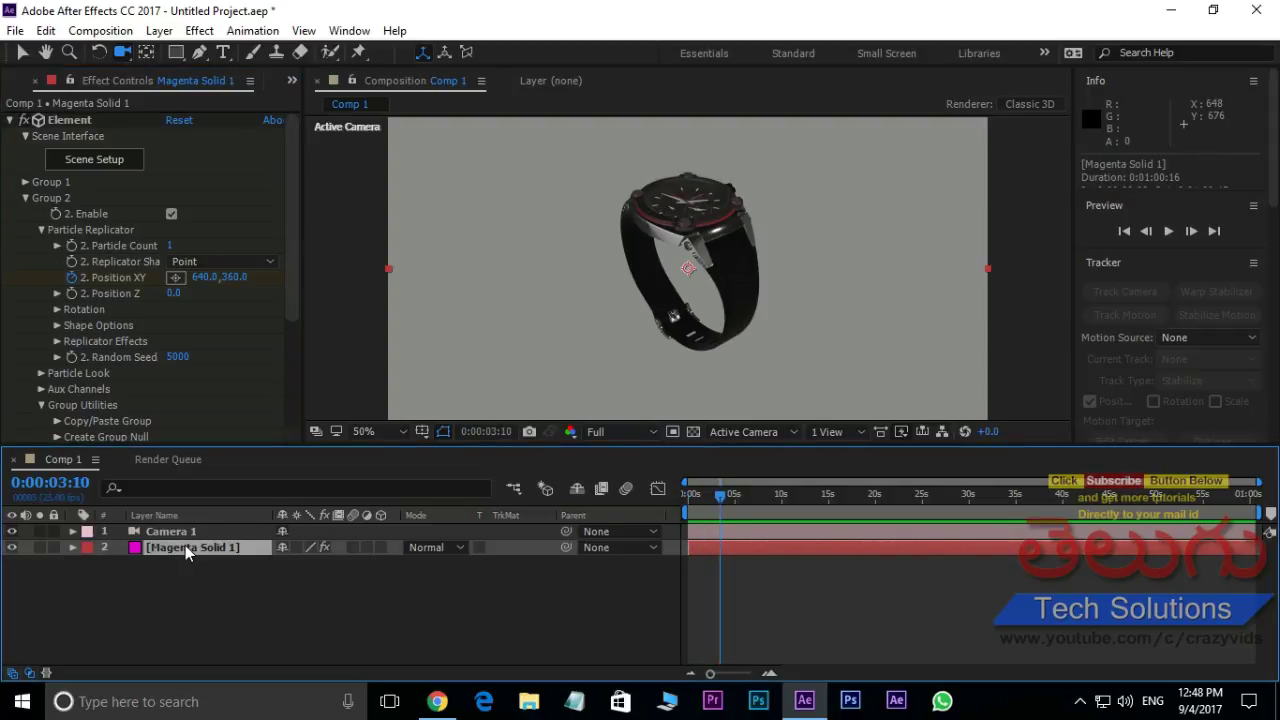
key(u)
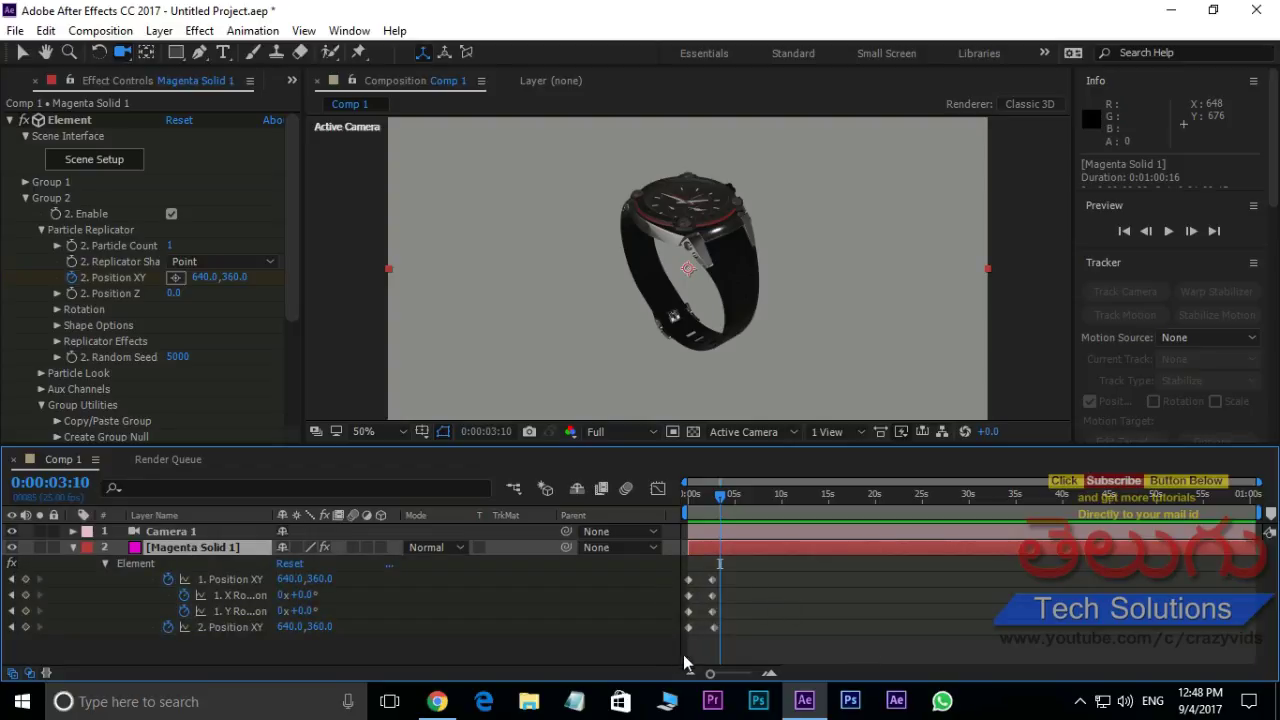
click(713, 628)
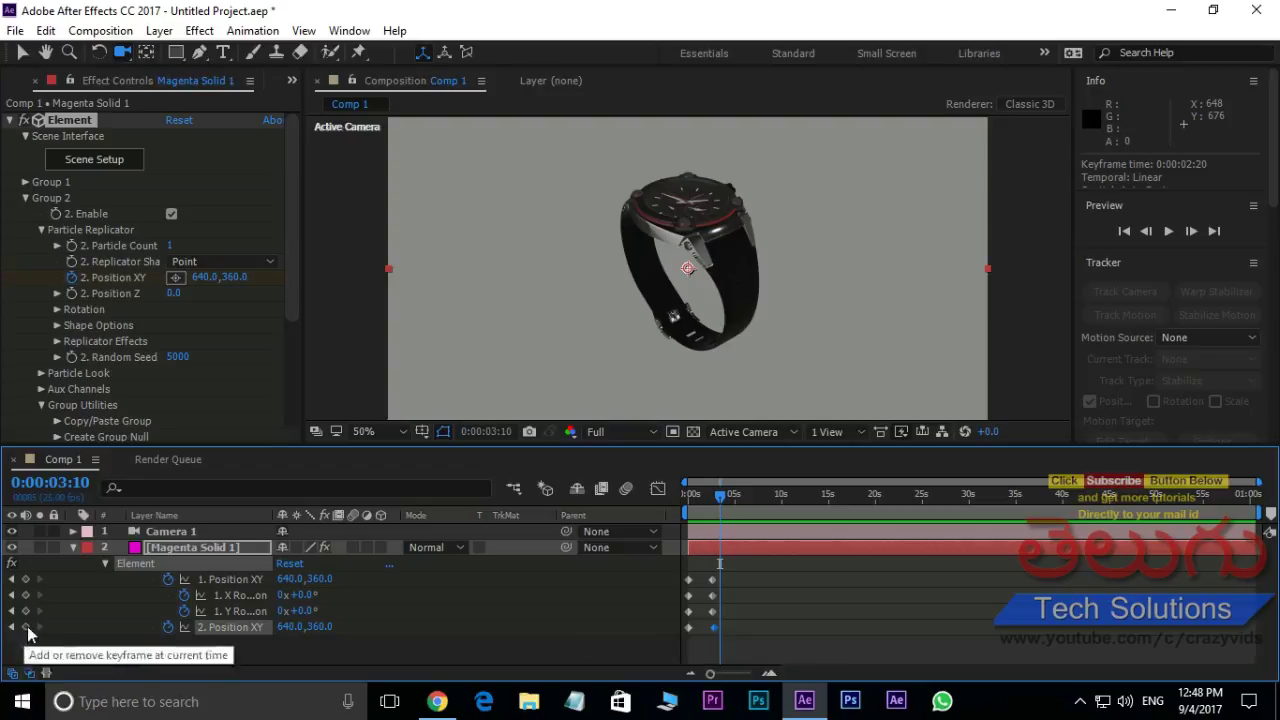
drag(710, 628, 735, 628)
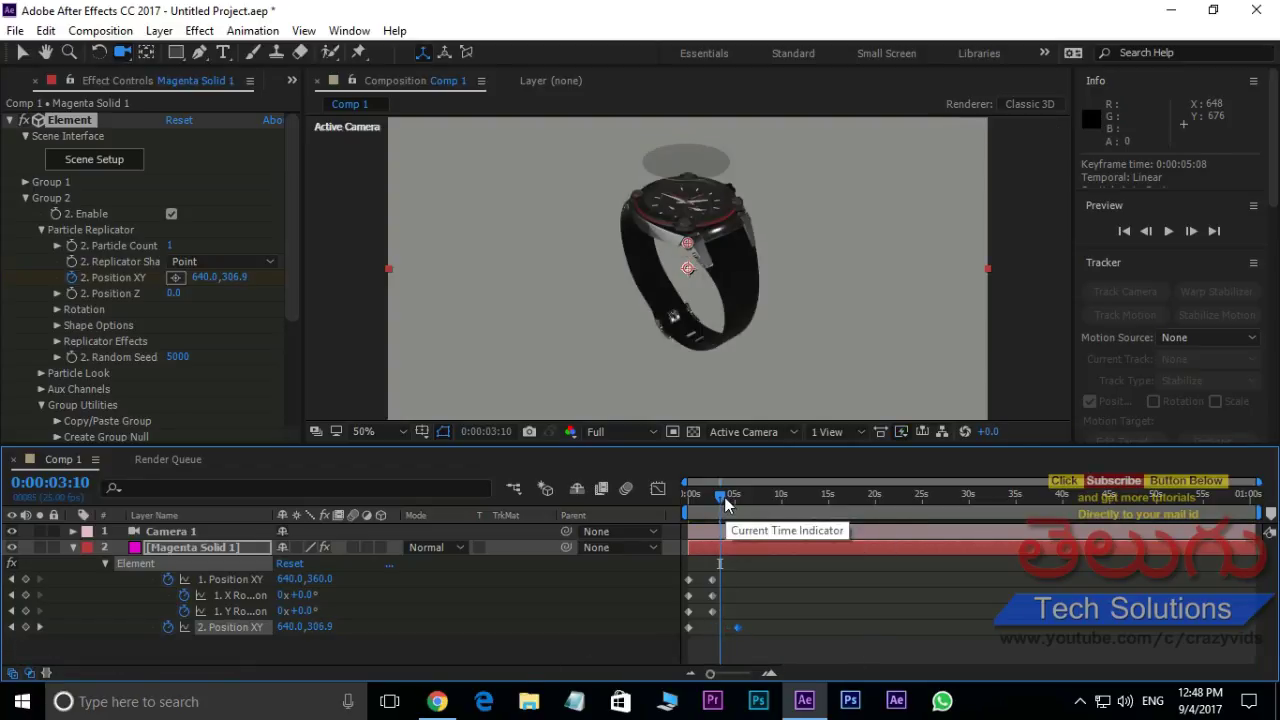
key(space)
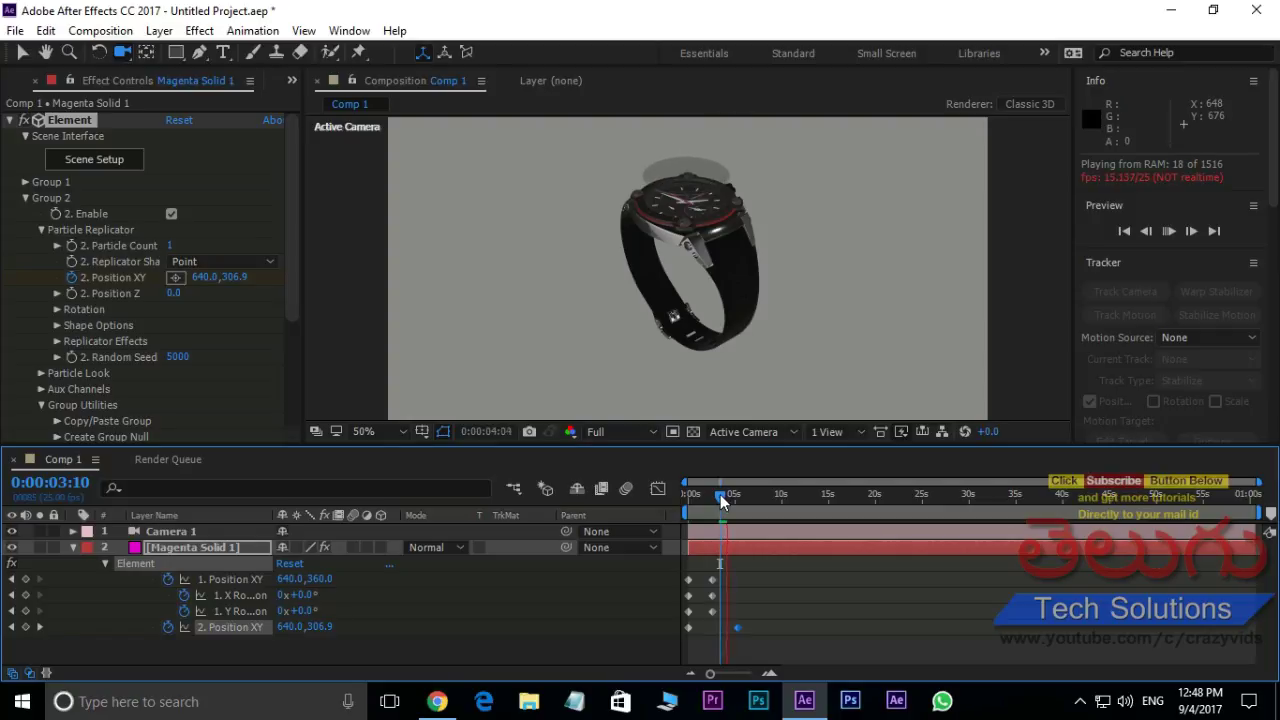
key(space)
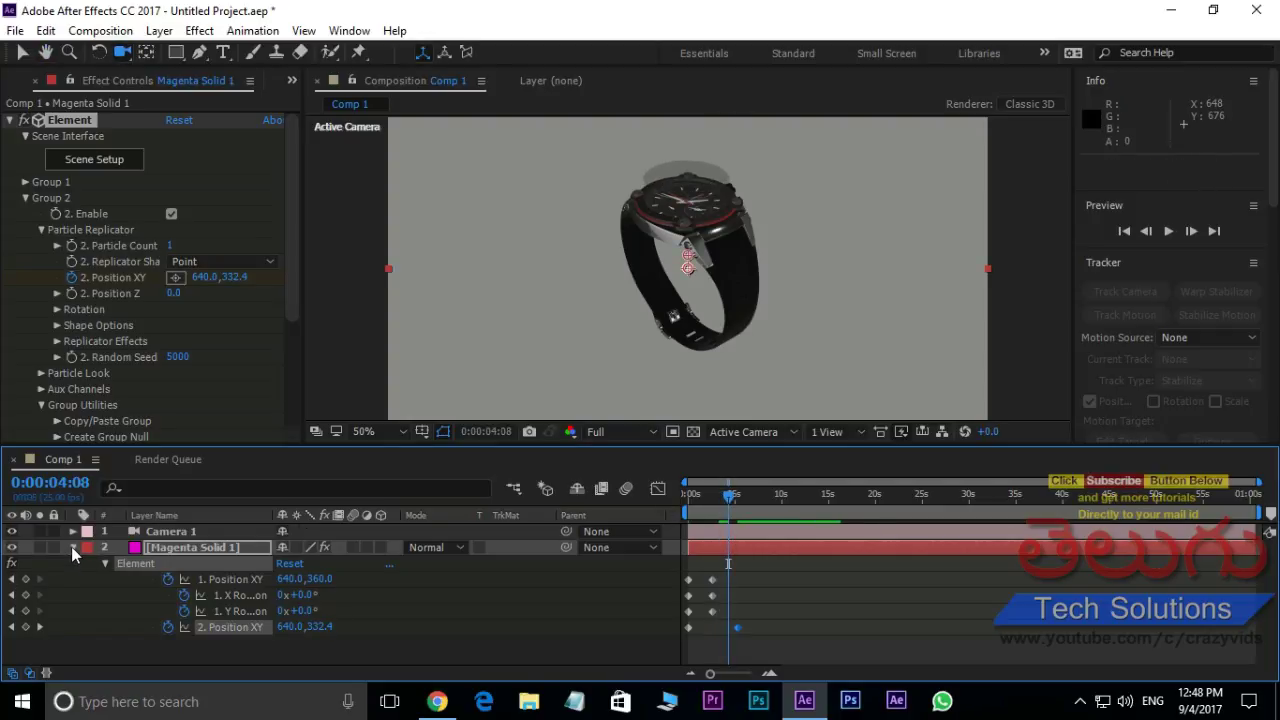
Expand Group 3's Particle Replicator and keyframe its Position XY at 640.0, 360.0 at 0:00:02:15.
click(25, 198)
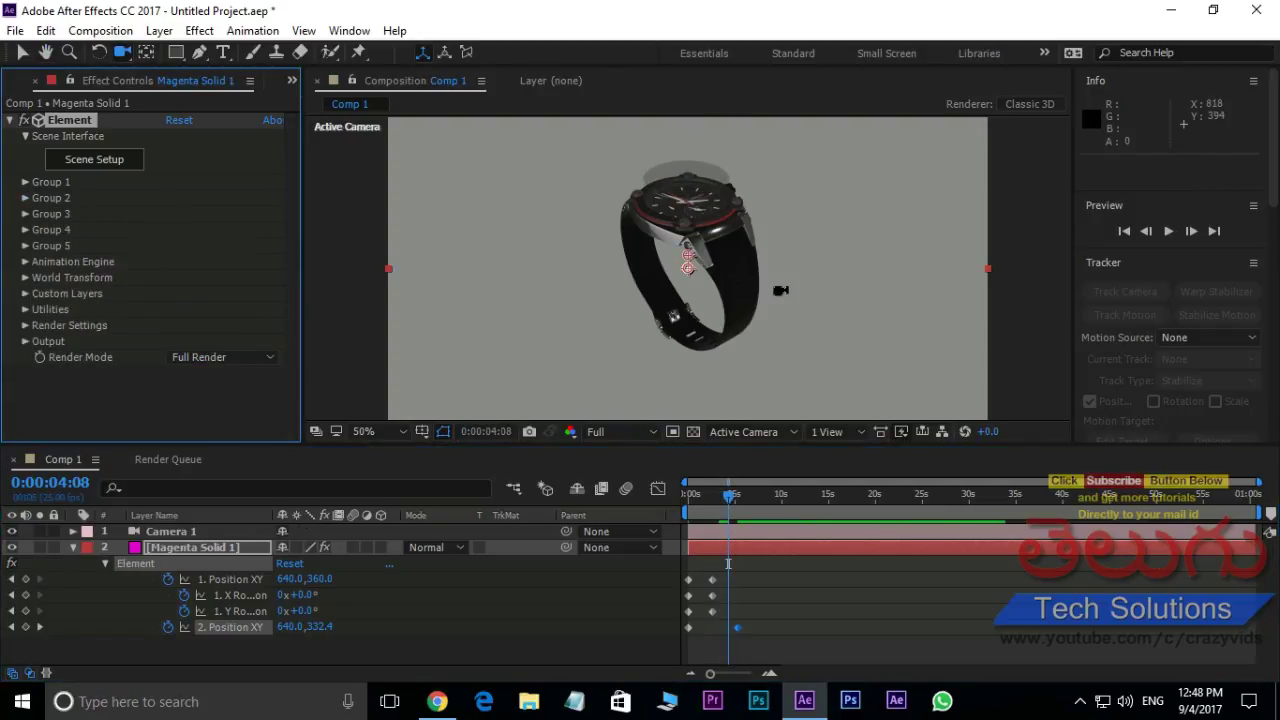
click(26, 215)
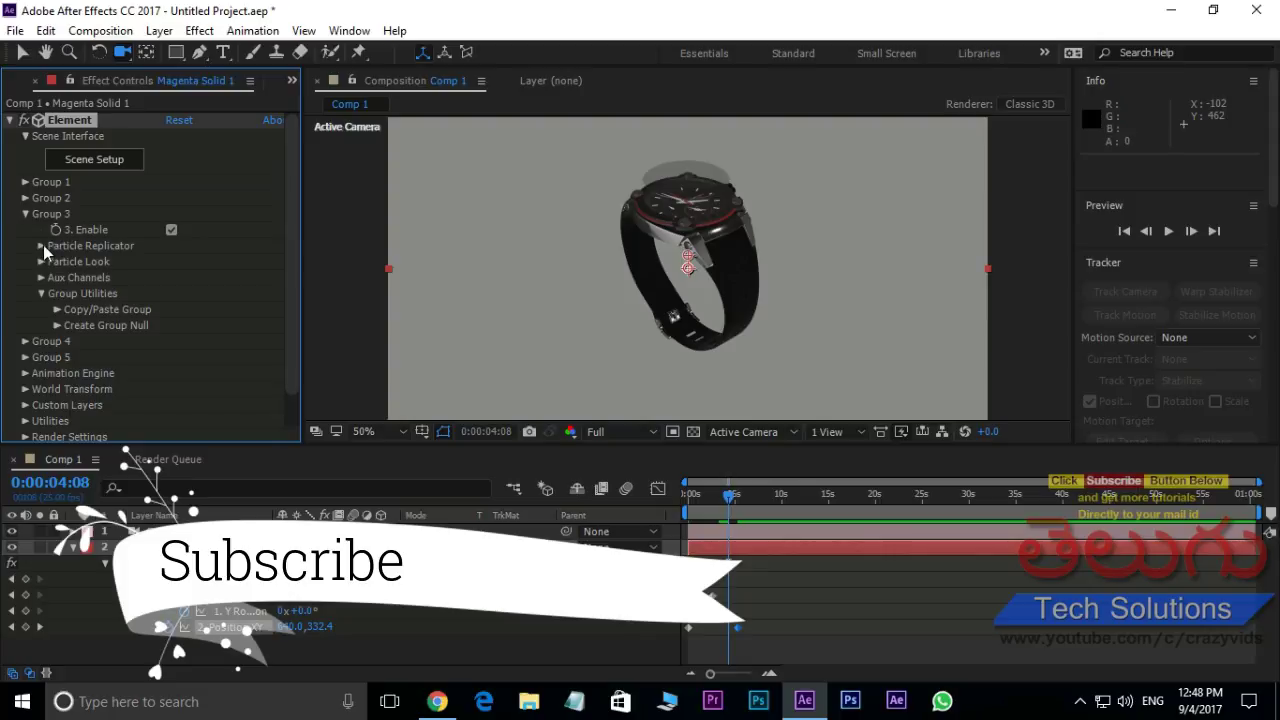
click(42, 246)
click(176, 294)
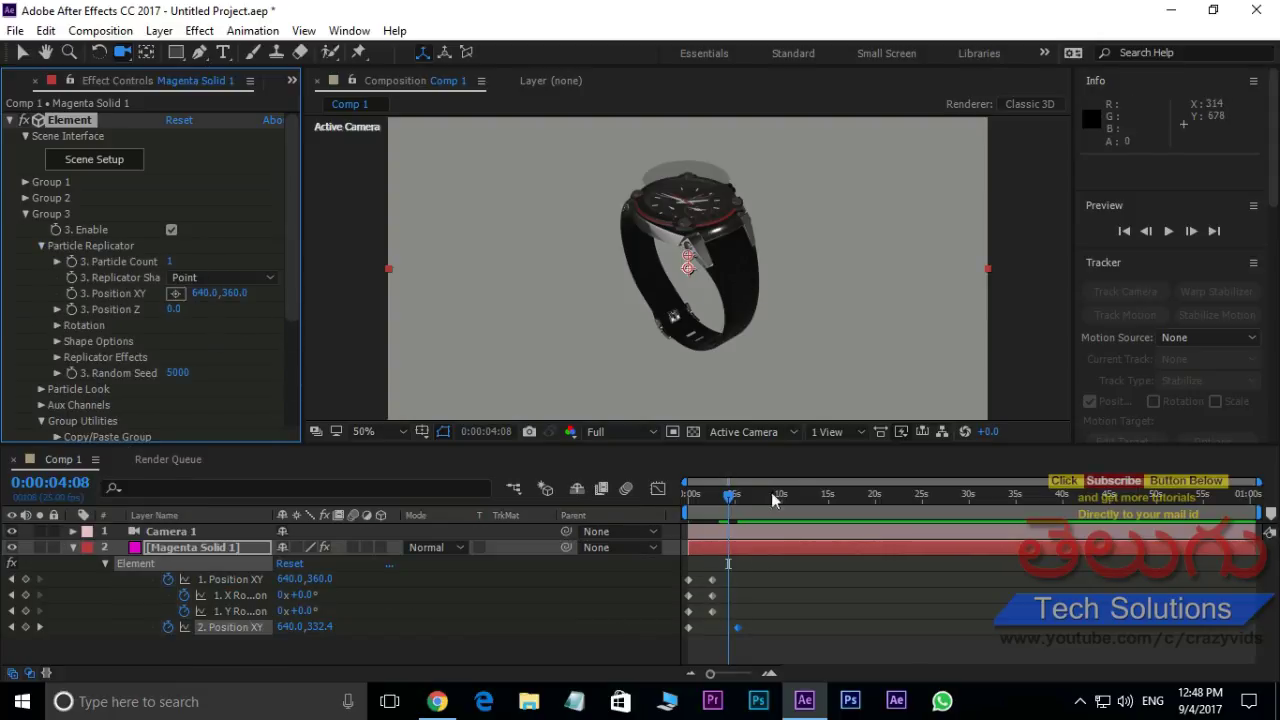
drag(728, 497, 712, 497)
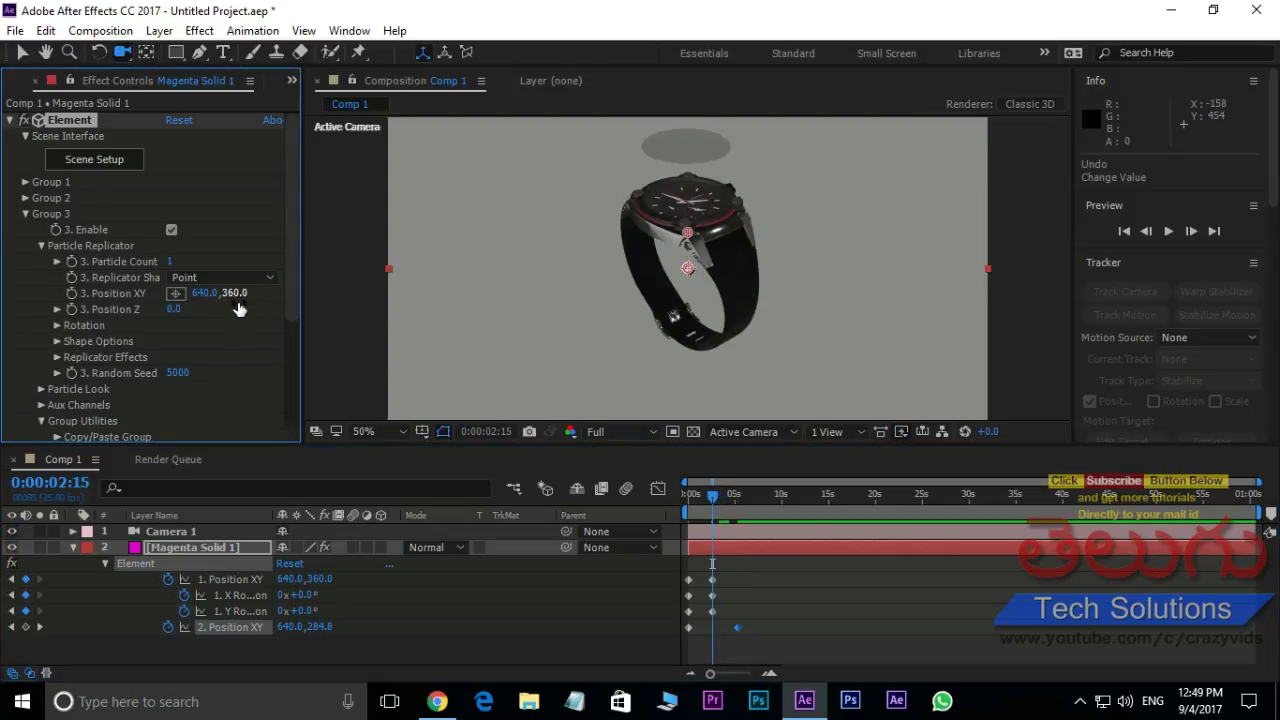
click(72, 295)
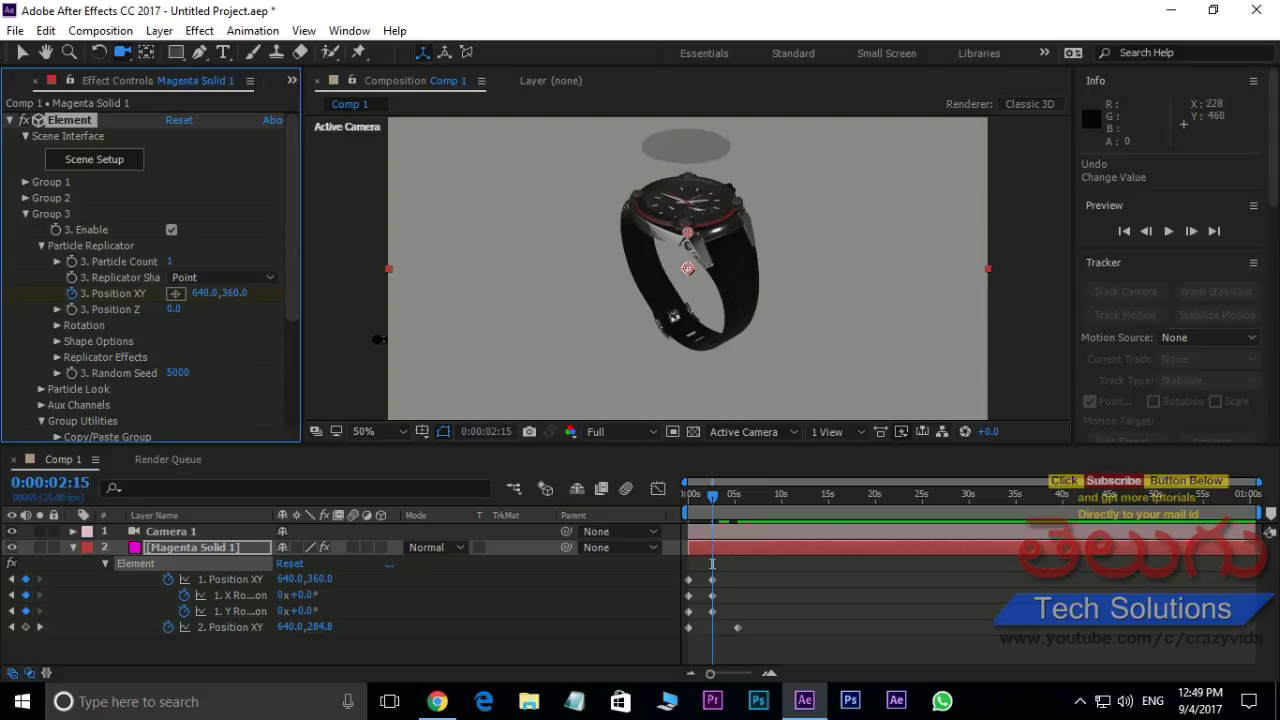
click(58, 324)
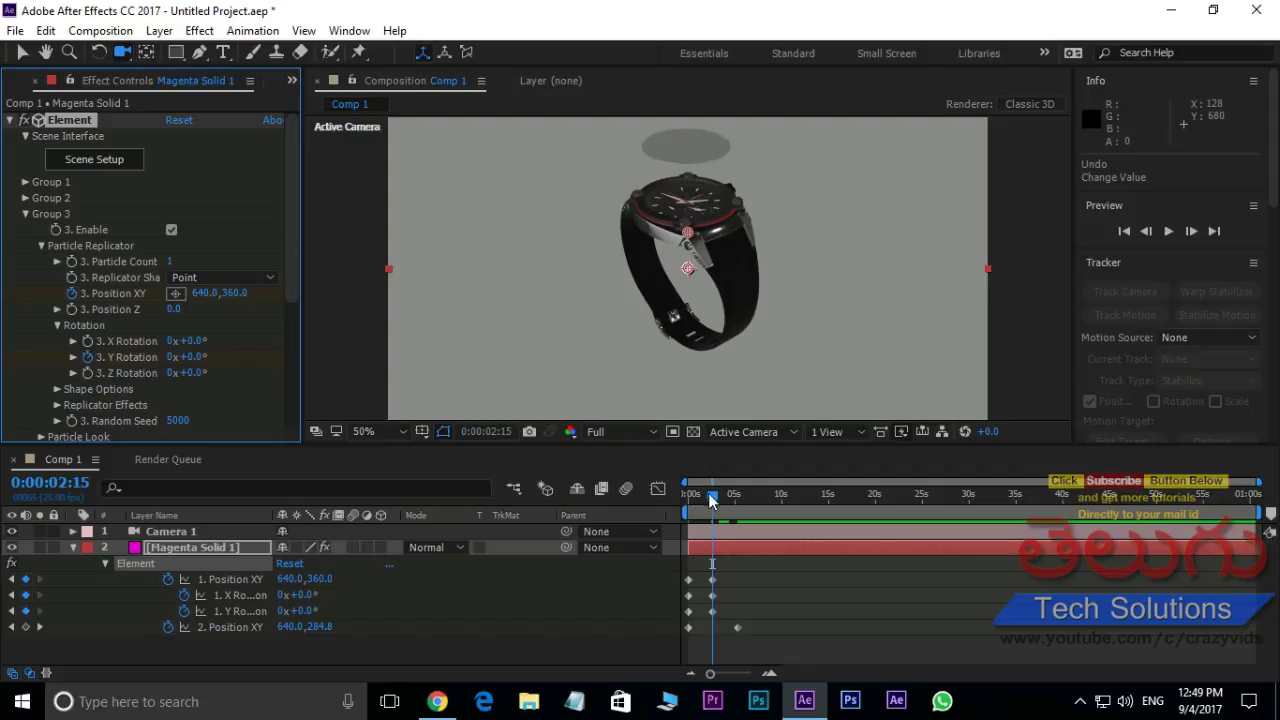
At frame 0, set Group 3 Position Y to 463 and Y Rotation to +191°, then preview.
drag(709, 493, 658, 493)
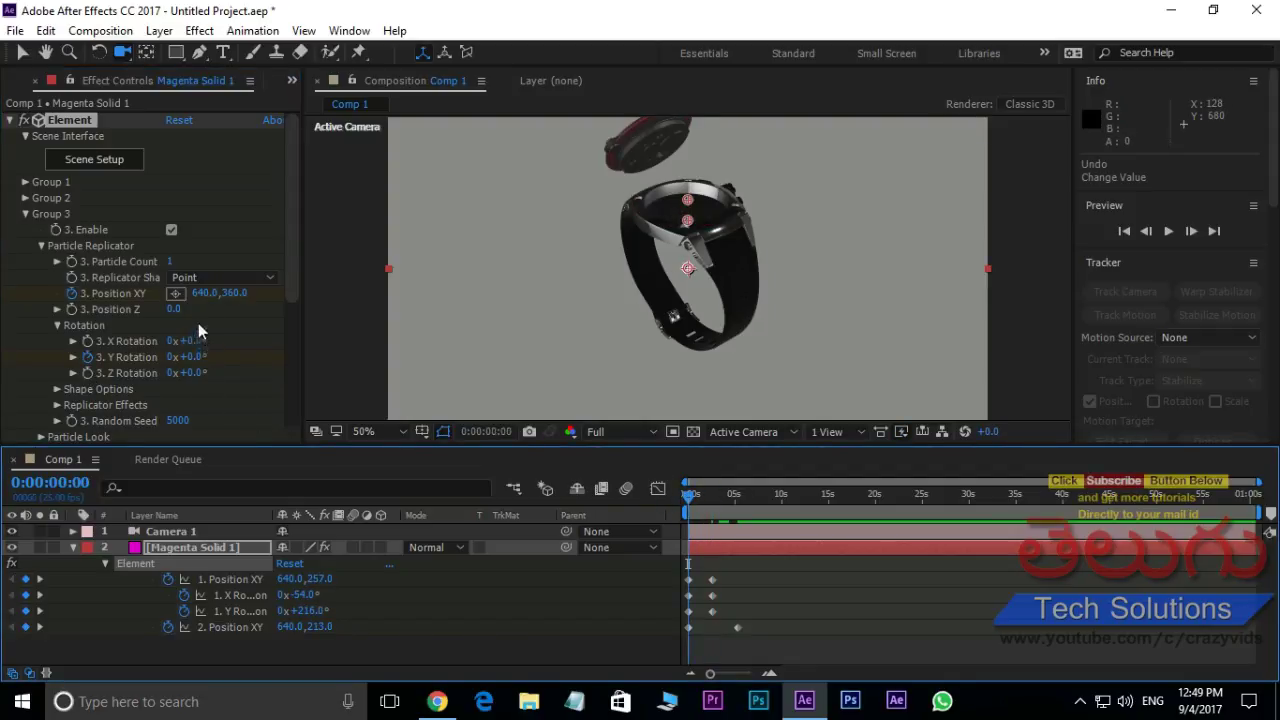
drag(233, 293, 337, 293)
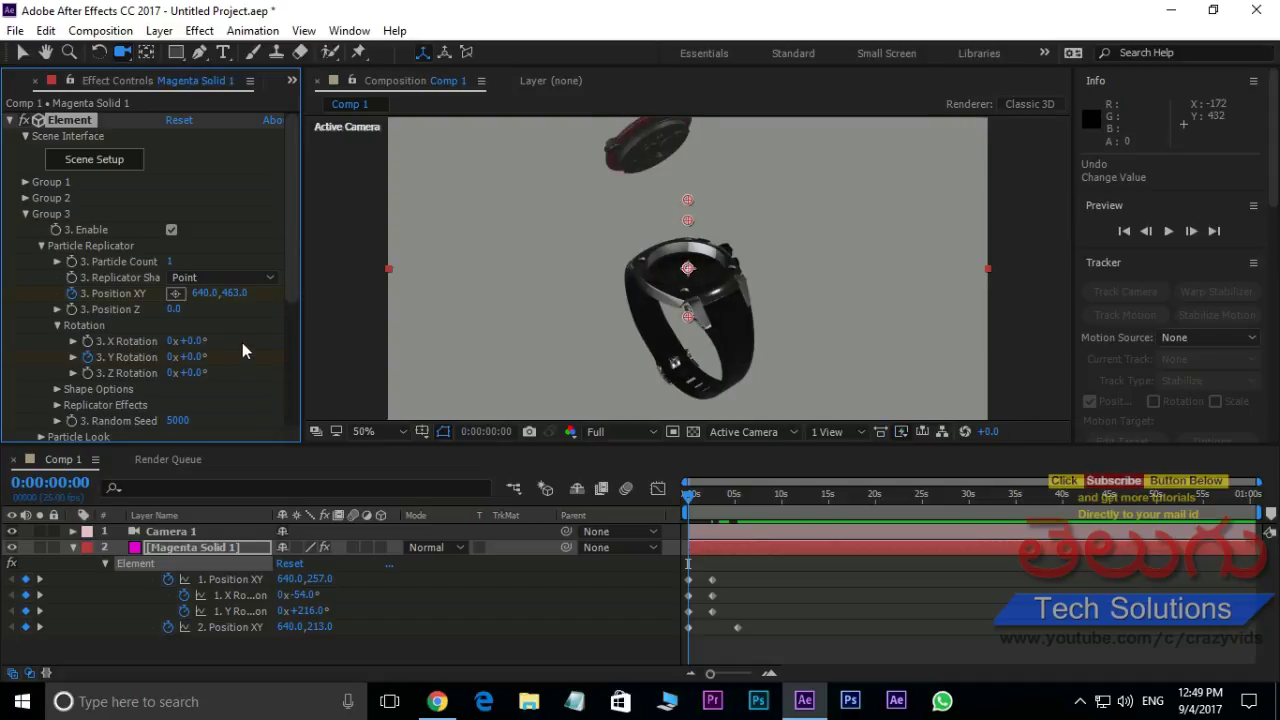
drag(200, 358, 363, 349)
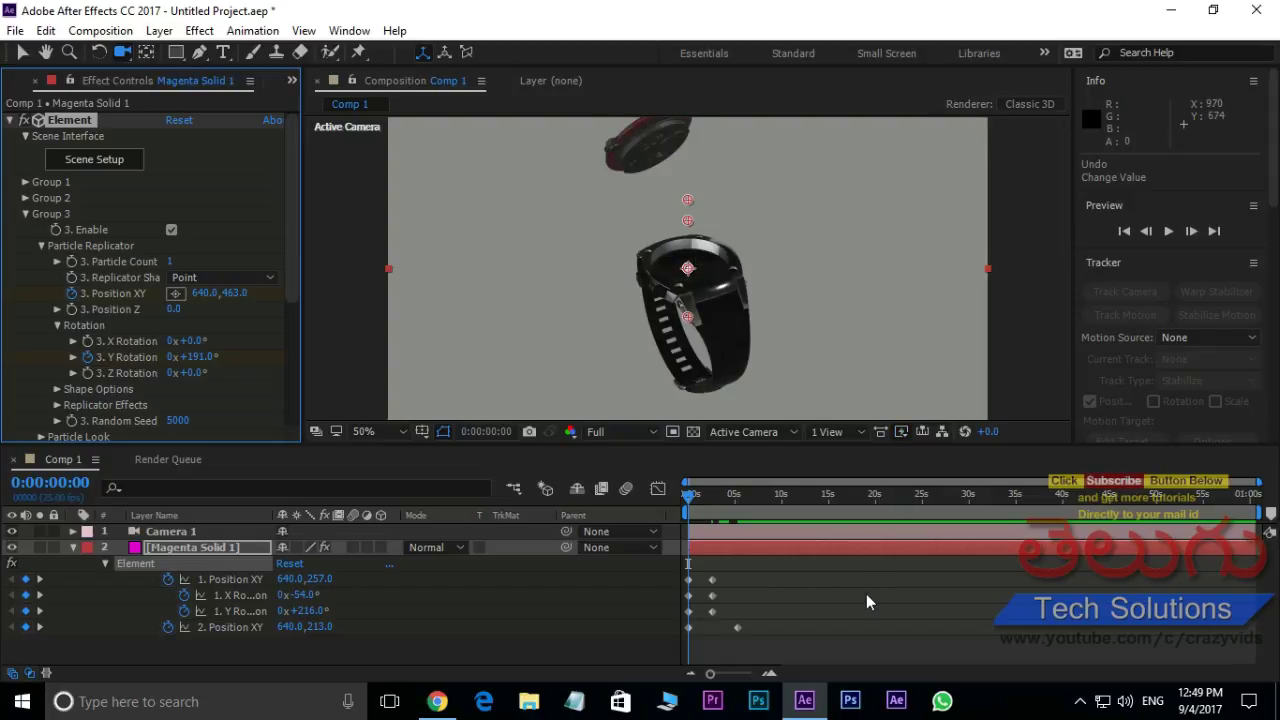
key(space)
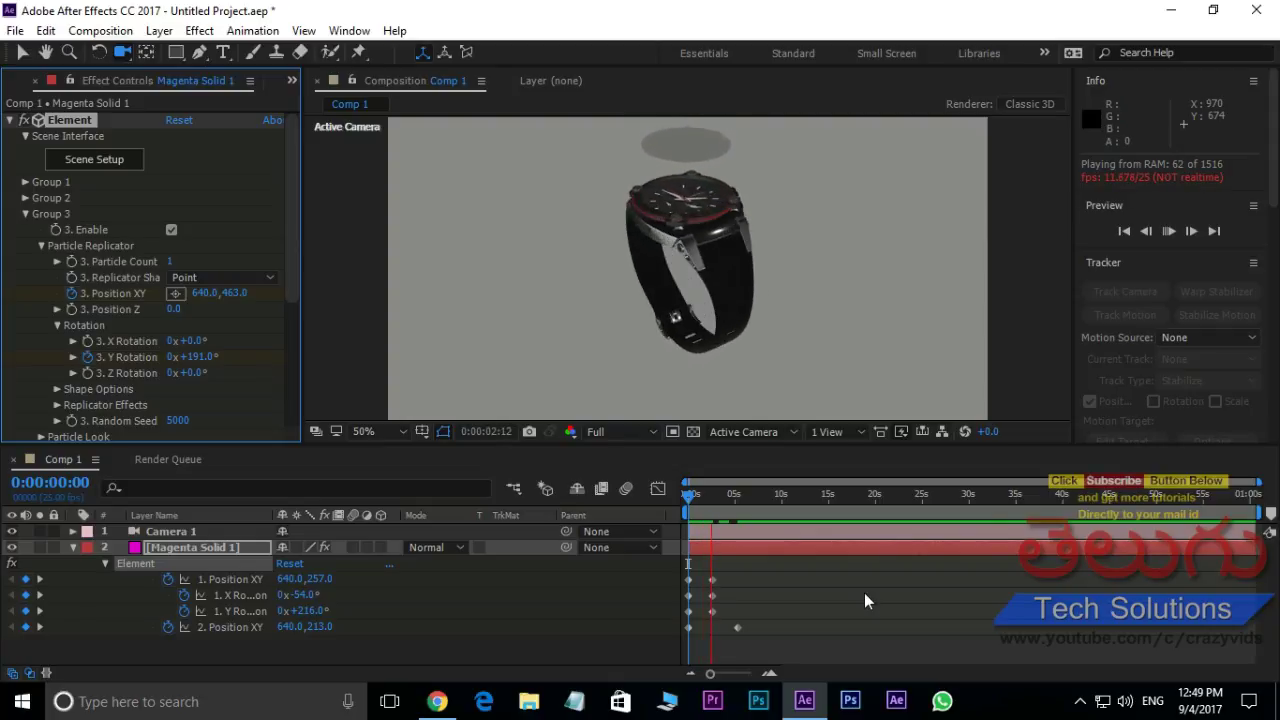
key(space)
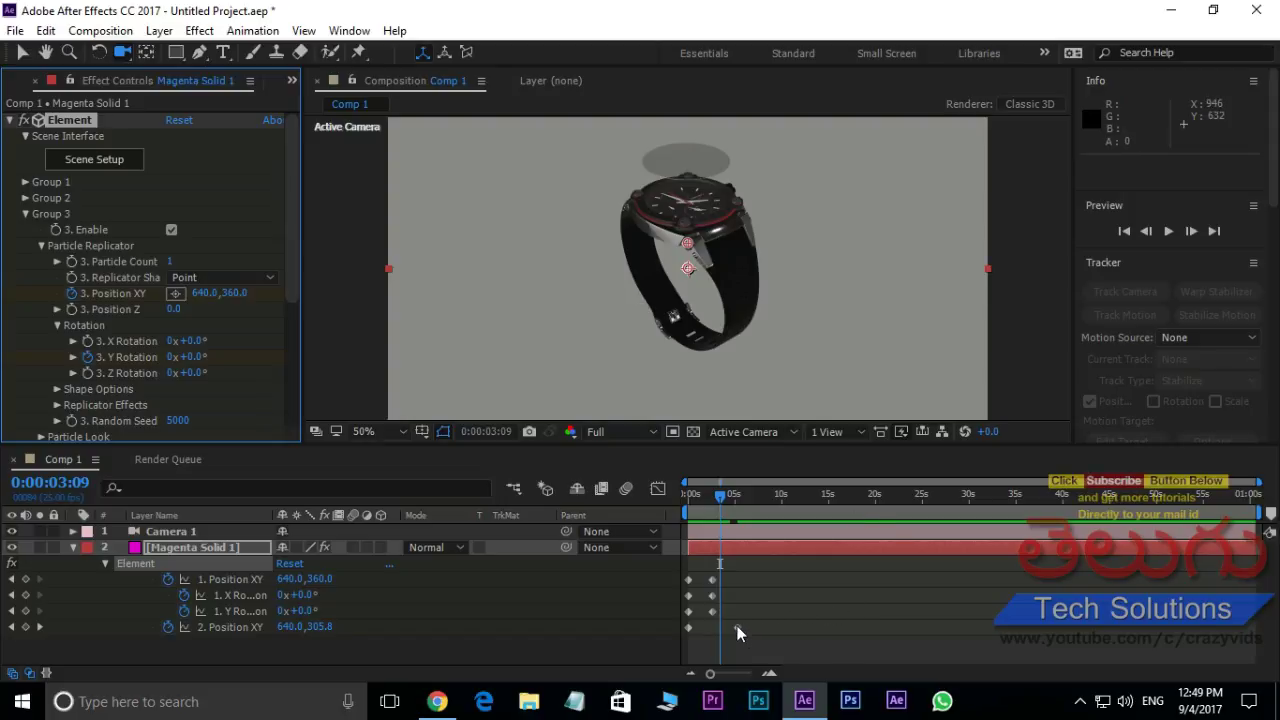
Drag Group 2's end Position XY keyframe earlier to about 3 seconds and replay.
drag(737, 626, 719, 626)
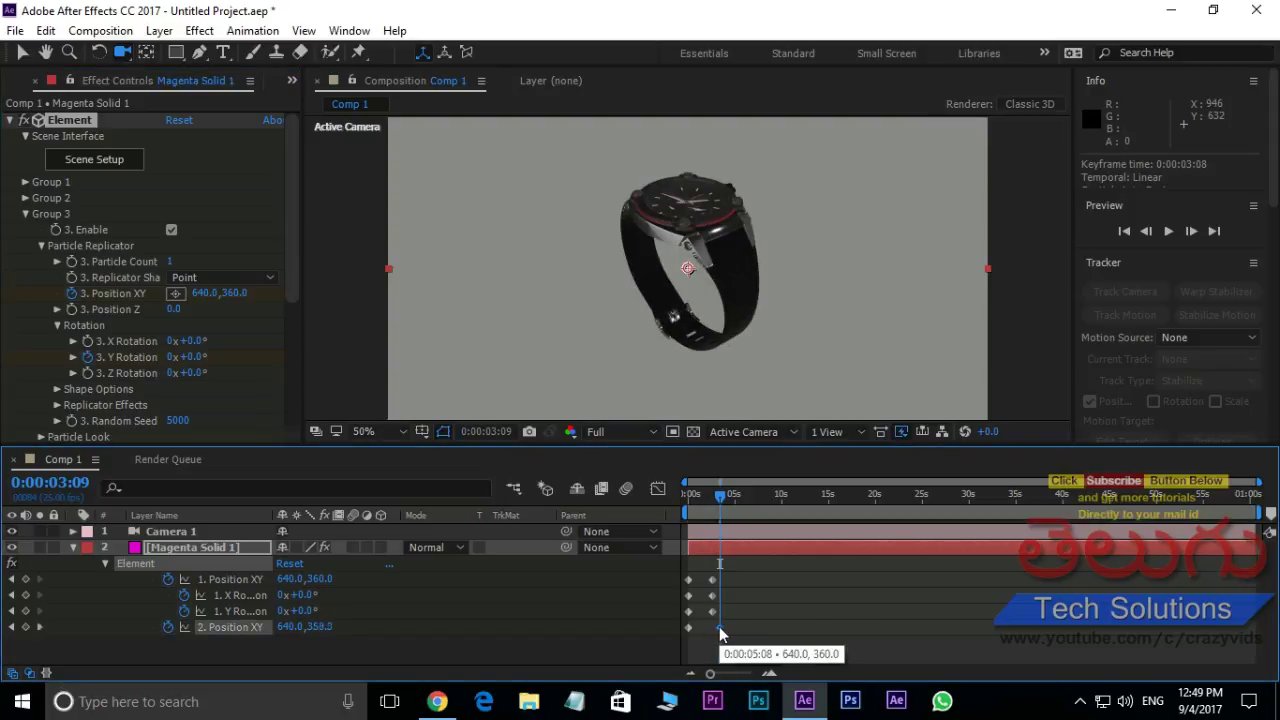
key(Home)
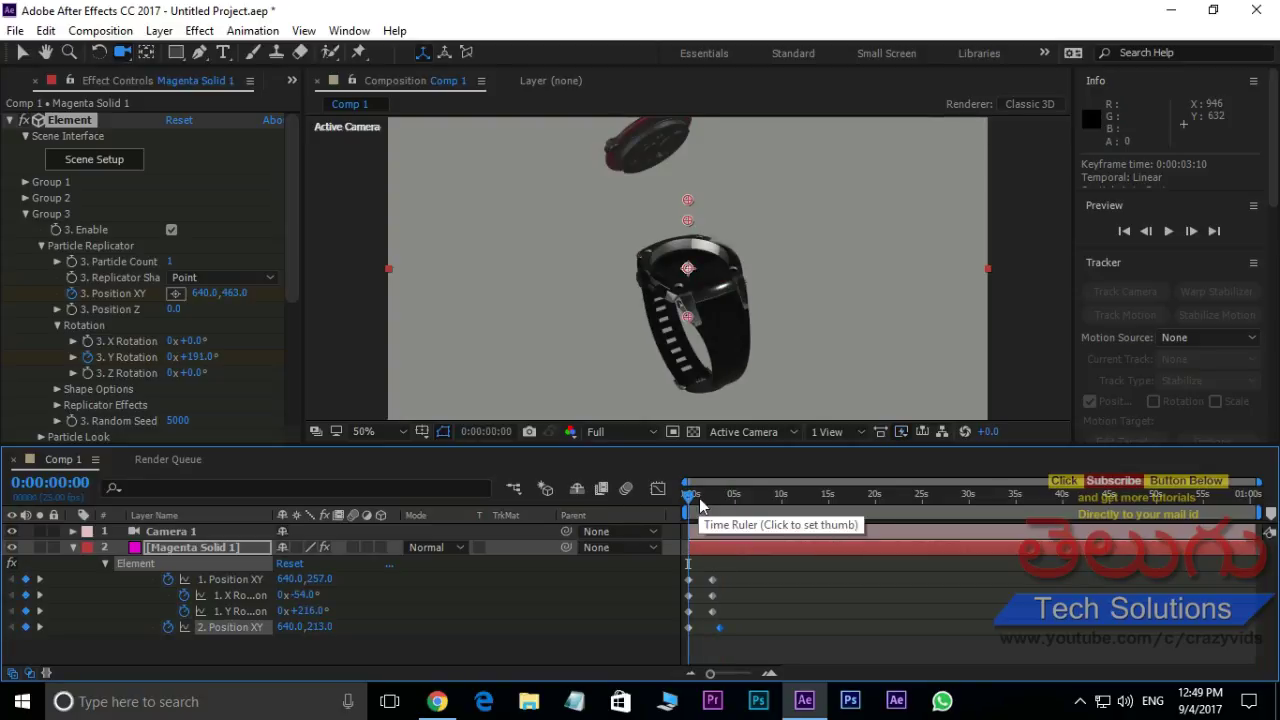
key(space)
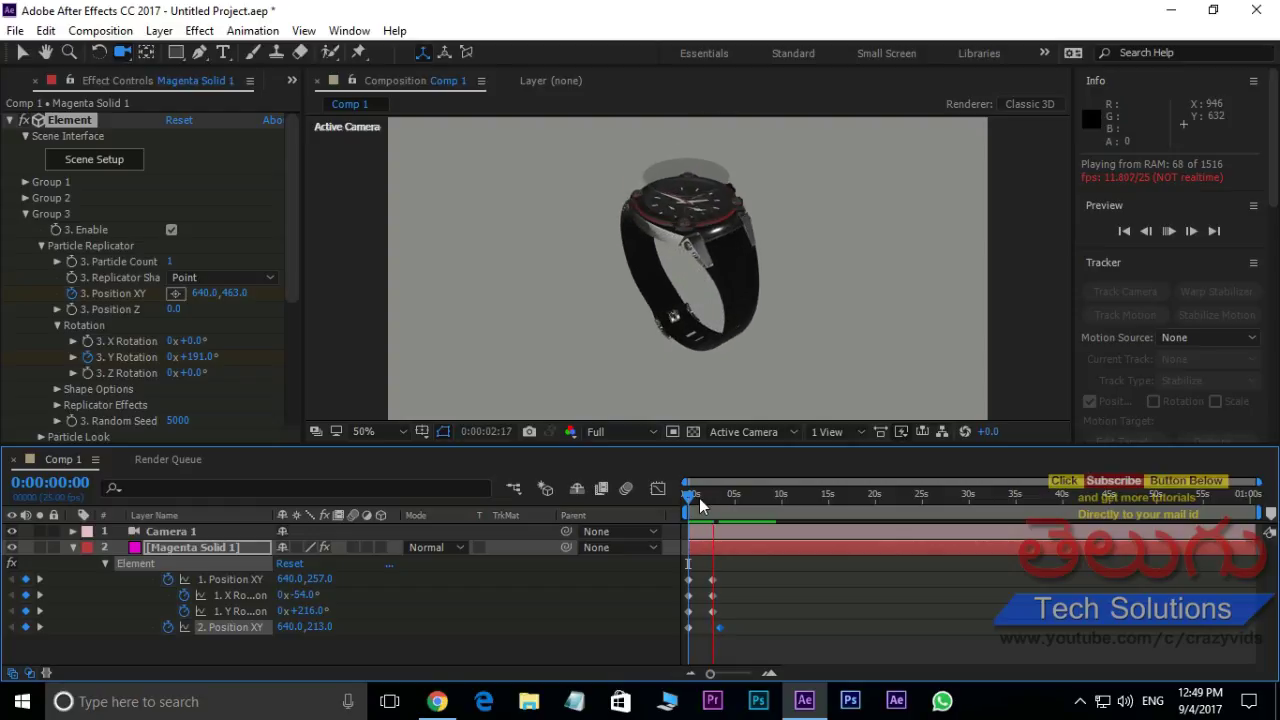
key(space)
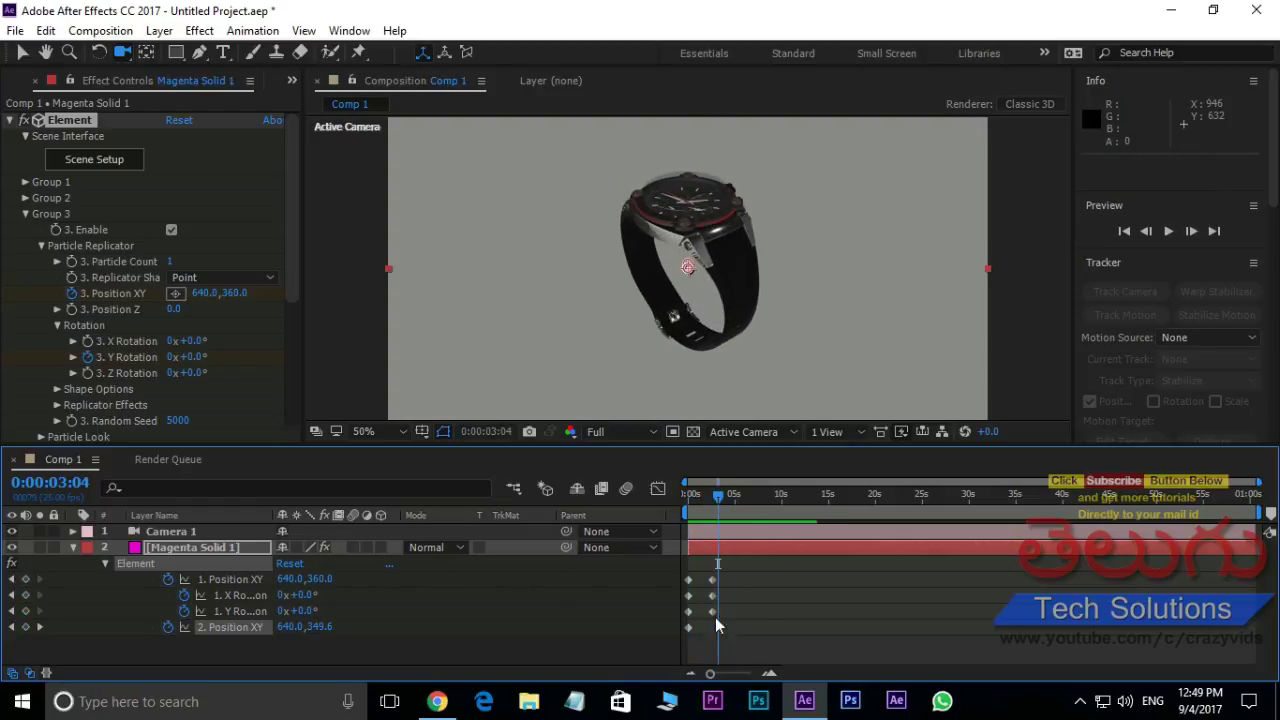
Reveal Magenta Solid 1's keyframes and shift the end keyframes around three seconds earlier.
click(191, 547)
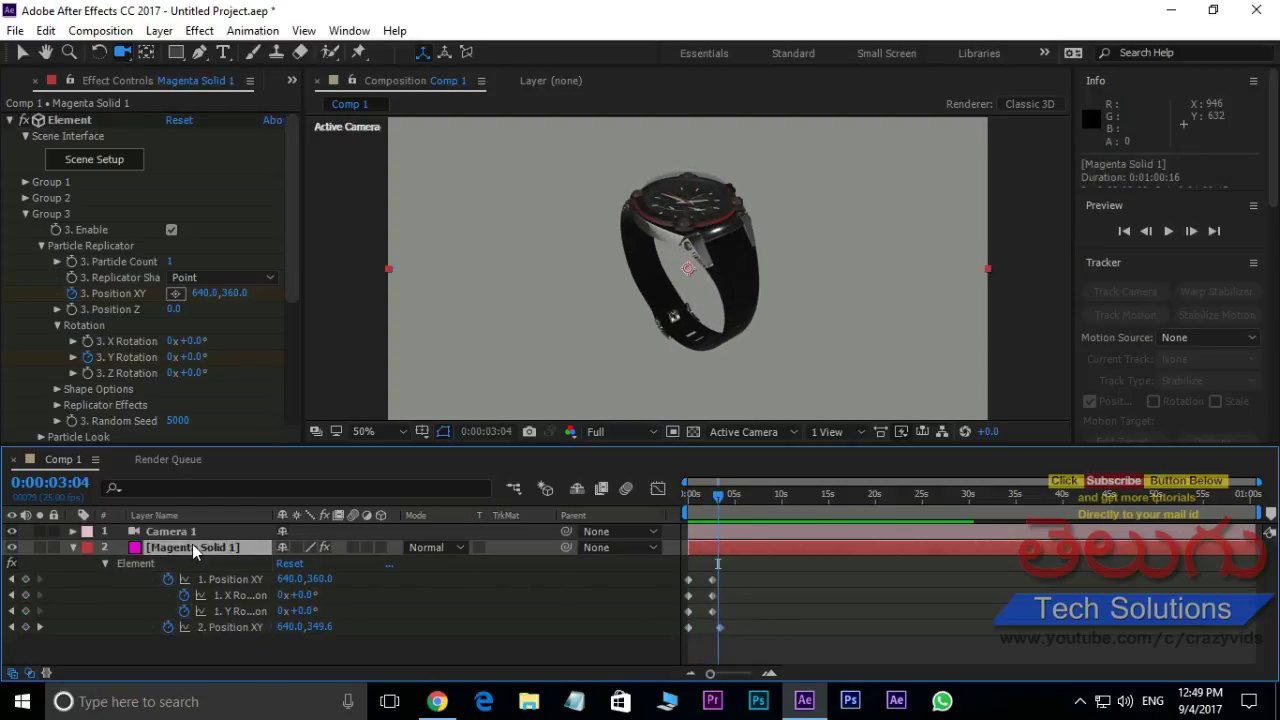
key(u)
key(u)
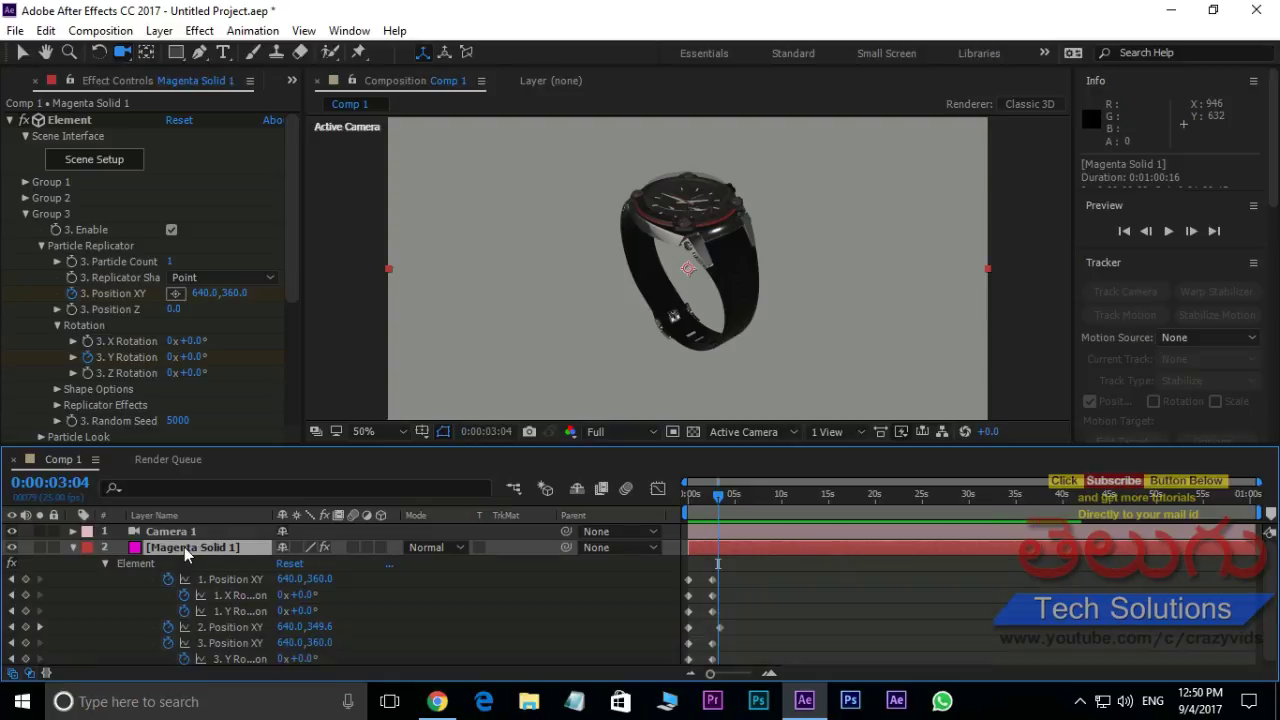
scroll(840, 595, down, 1)
drag(743, 576, 713, 665)
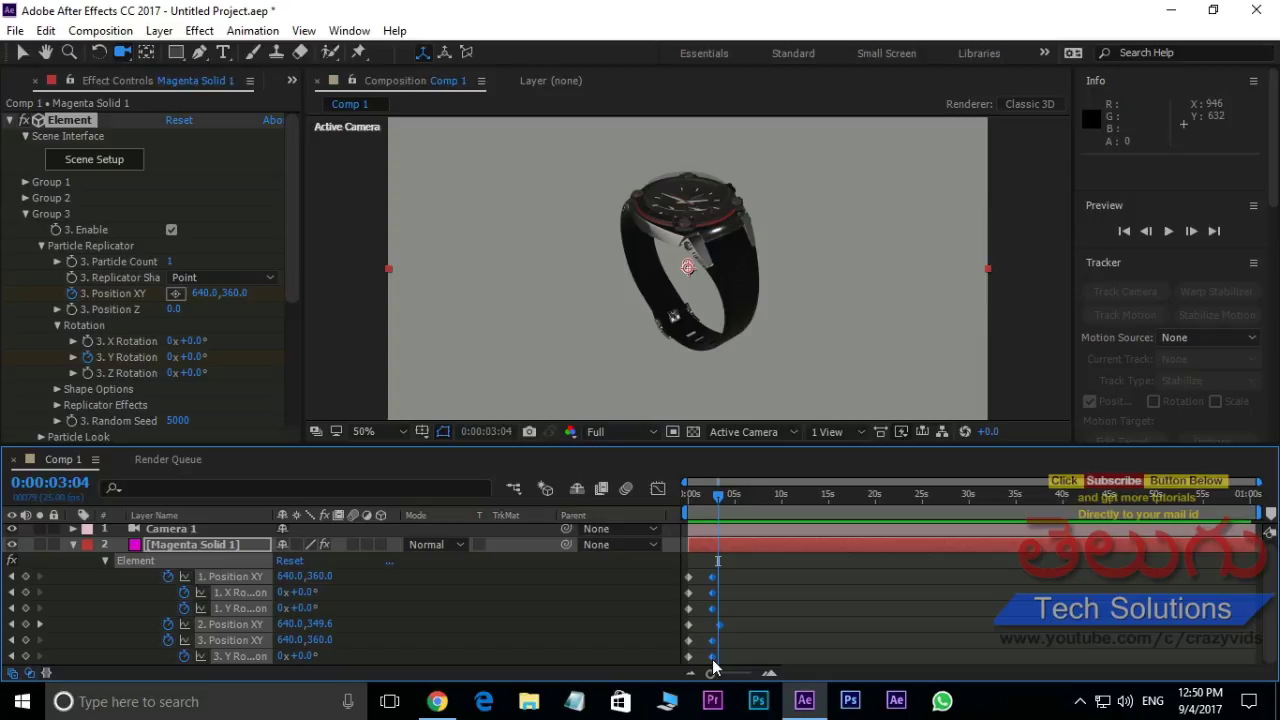
drag(713, 660, 703, 667)
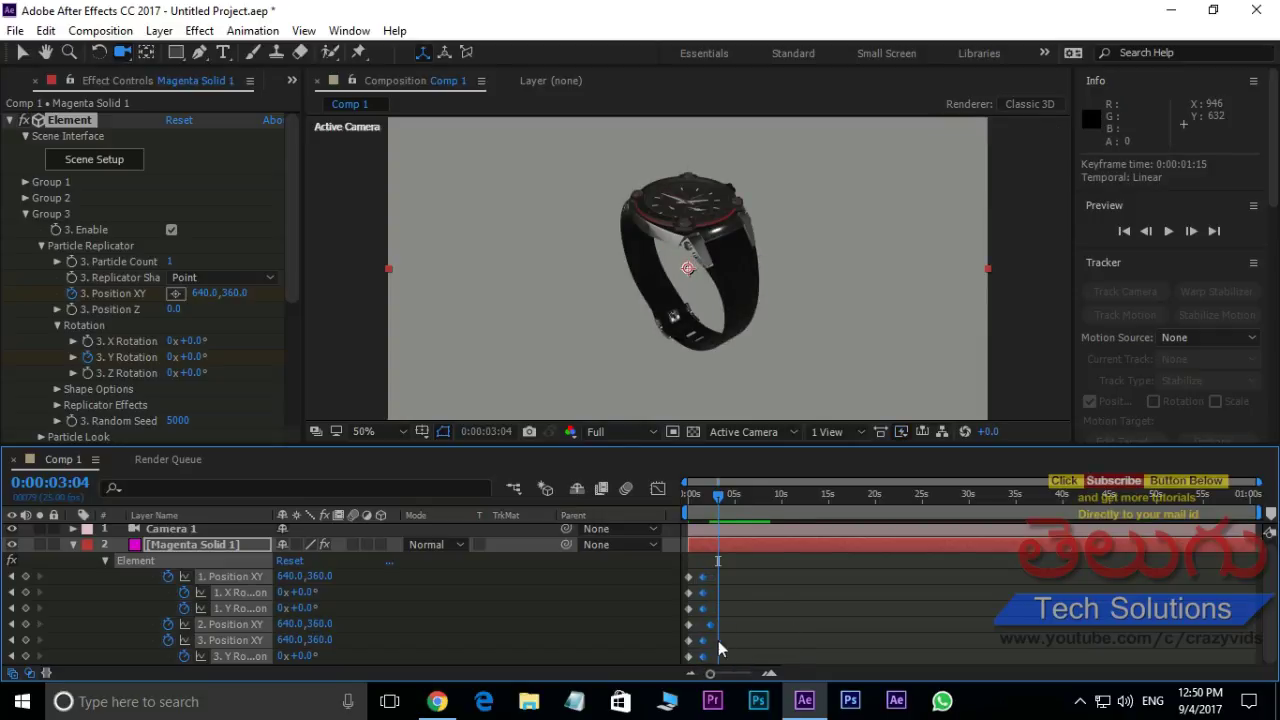
Apply Easy Ease to all the layer's keyframes and preview from the start.
drag(735, 573, 682, 673)
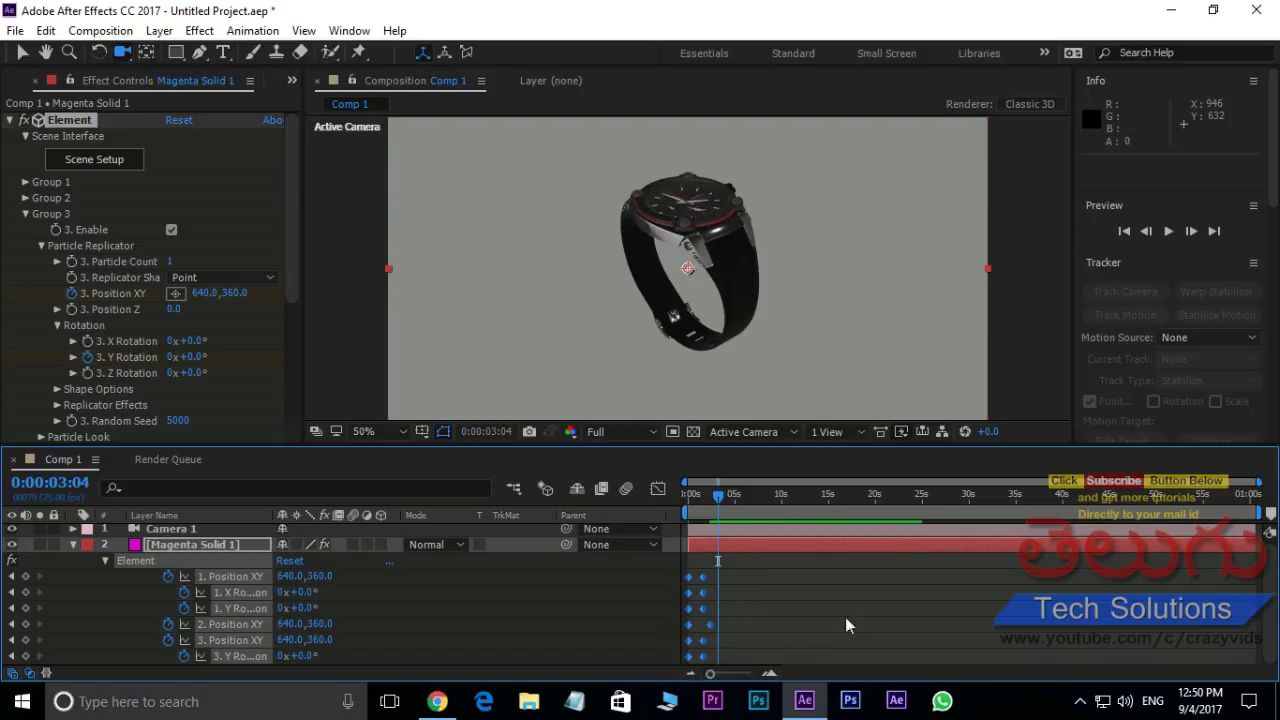
key(F9)
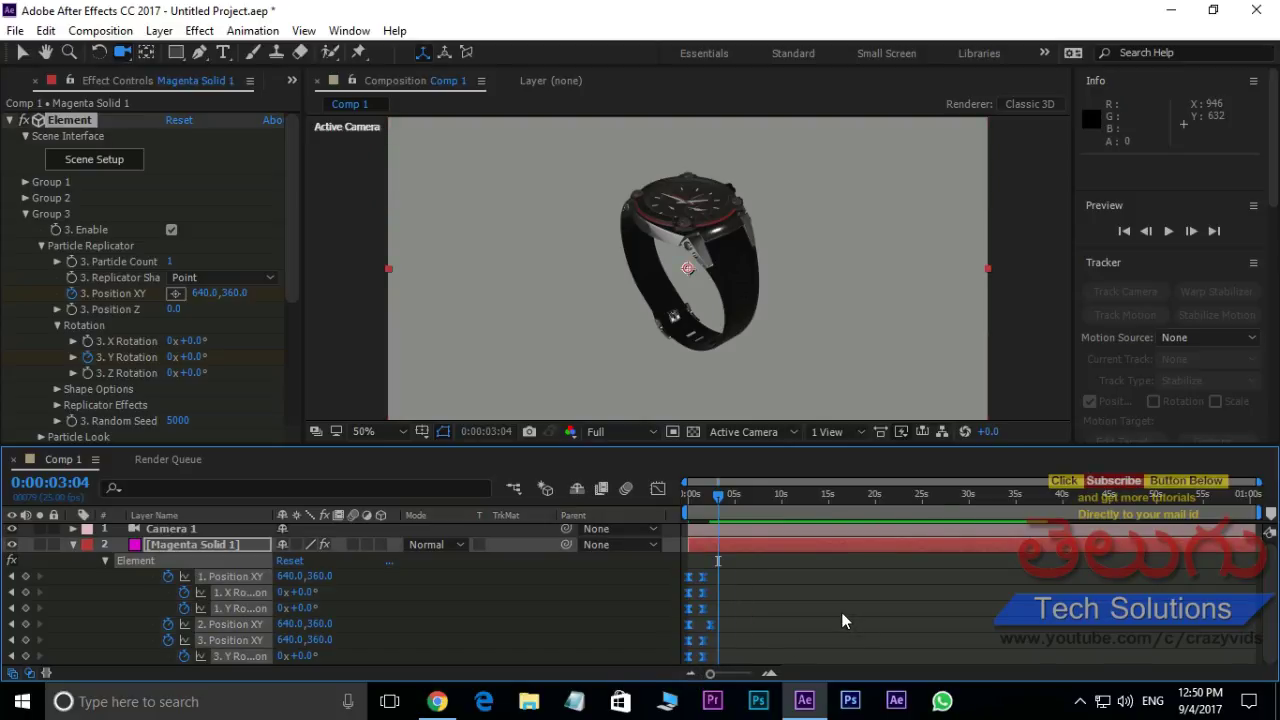
drag(716, 511, 685, 505)
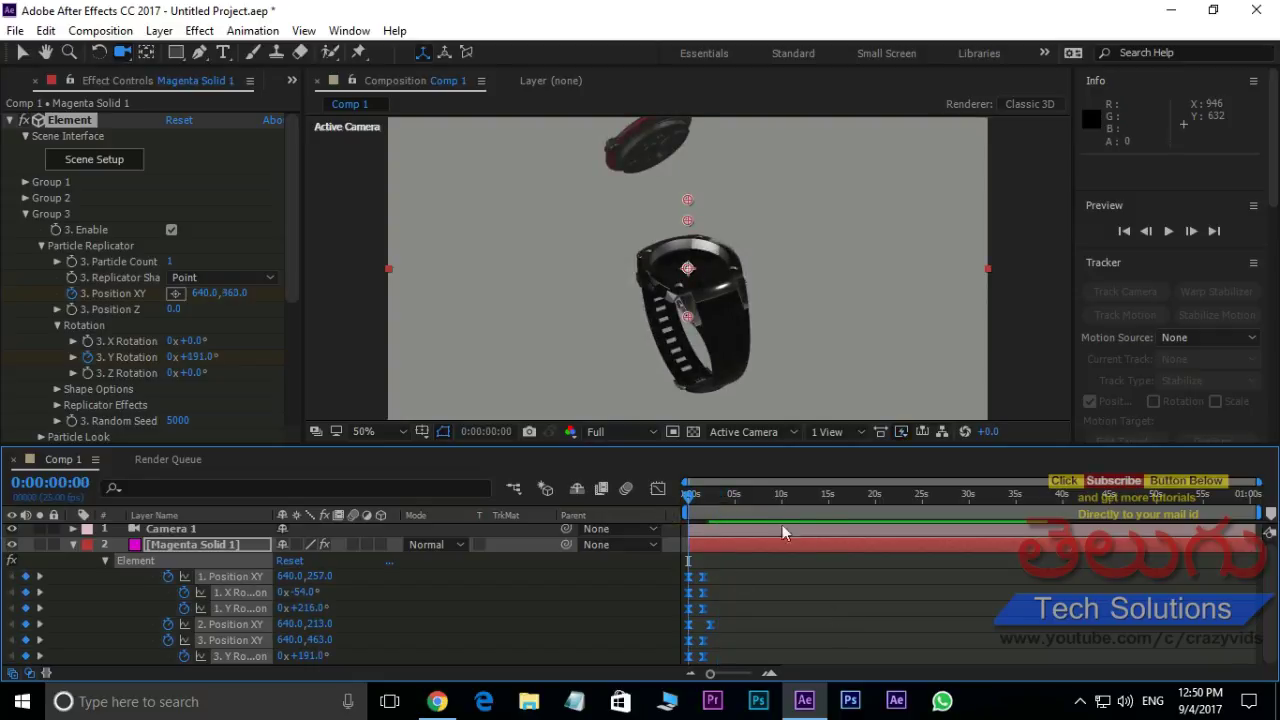
key(space)
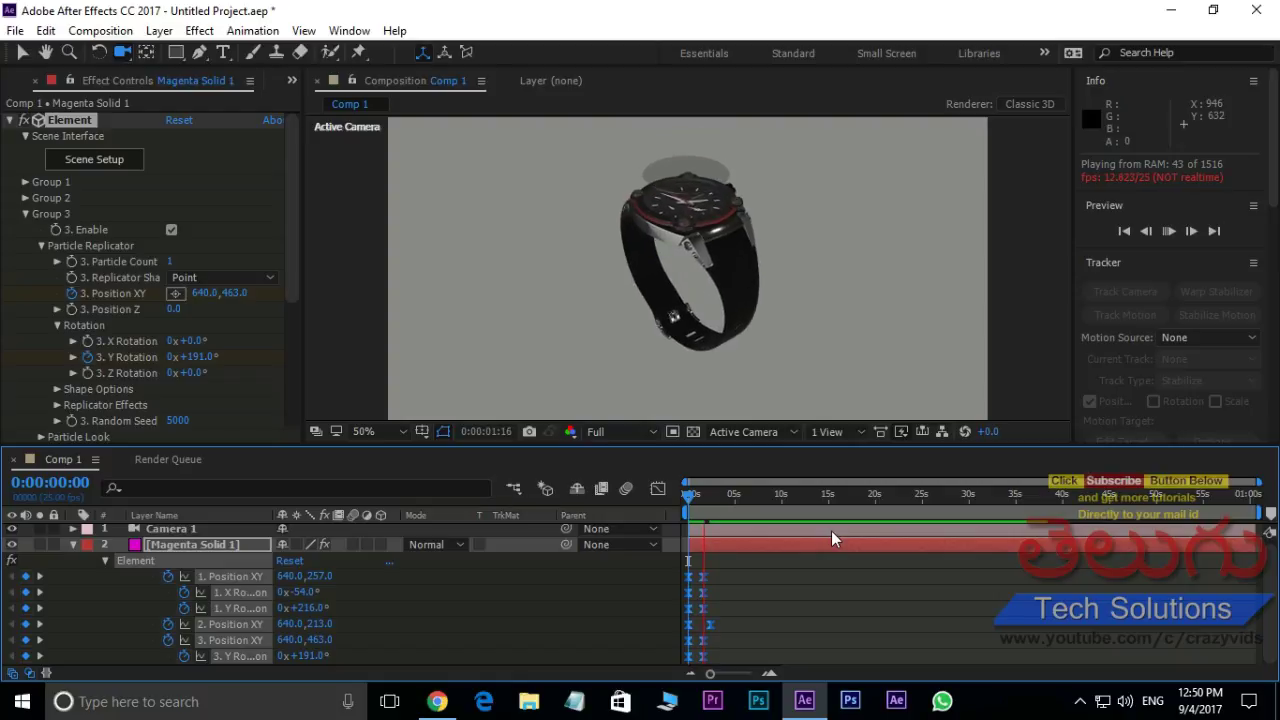
key(space)
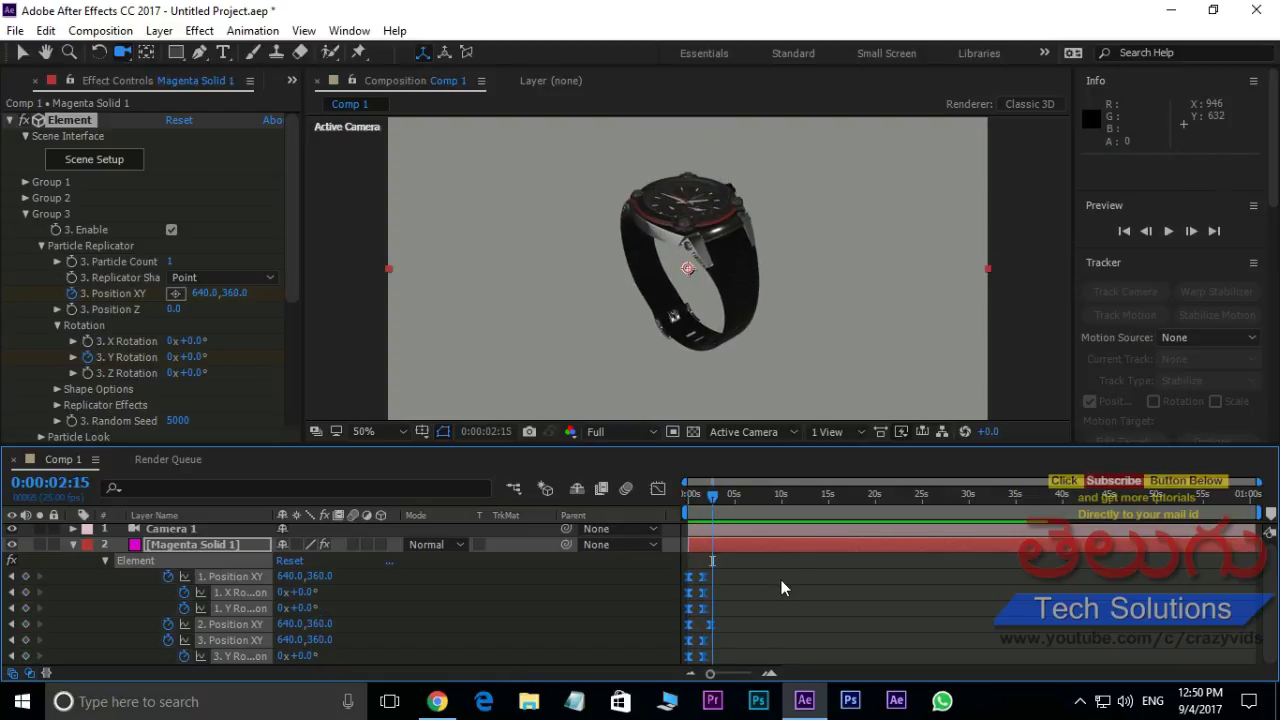
Reapply Keyframe Assistant > Easy Ease to the selected keyframes and replay the preview from the start.
right_click(702, 578)
mouse_move(760, 572)
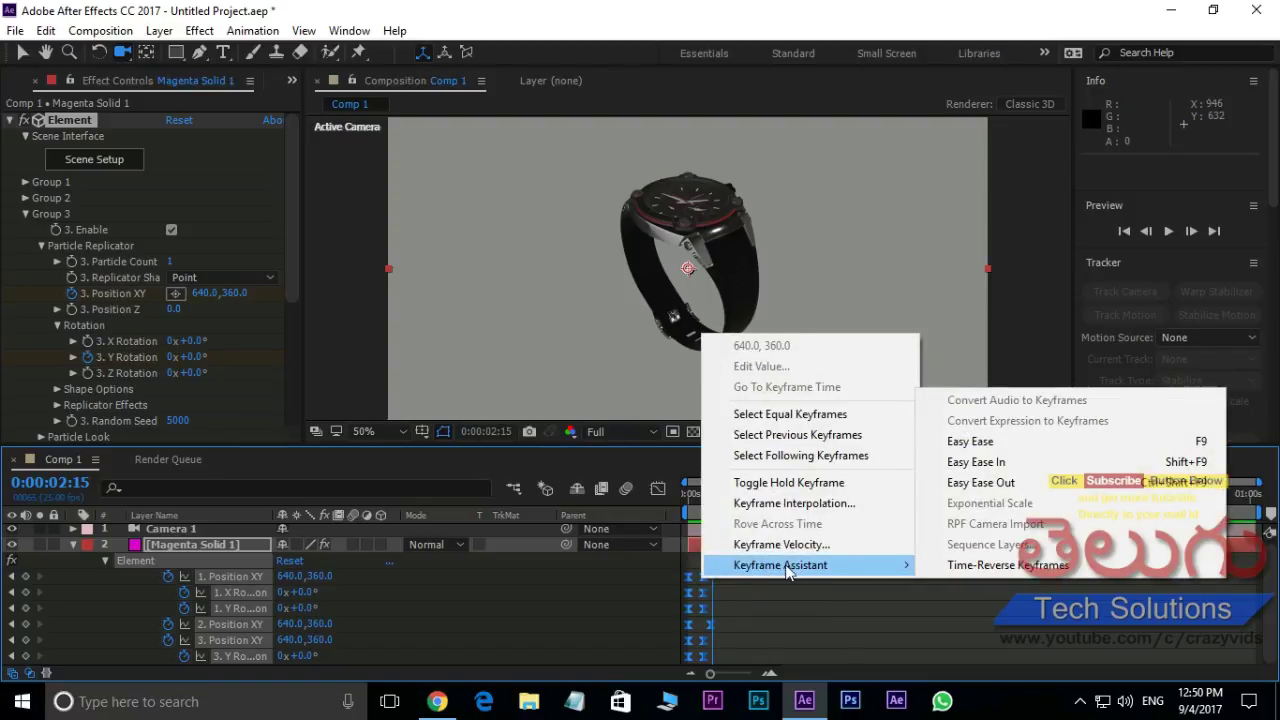
click(991, 446)
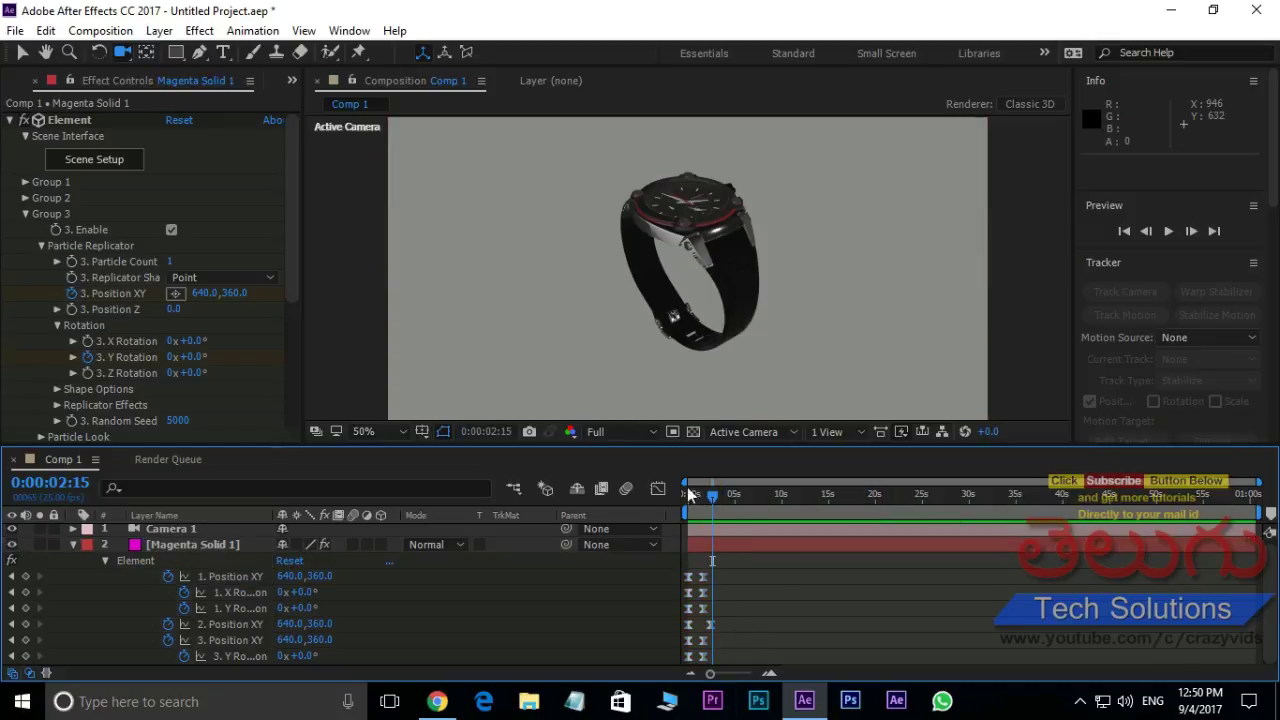
drag(709, 492, 685, 505)
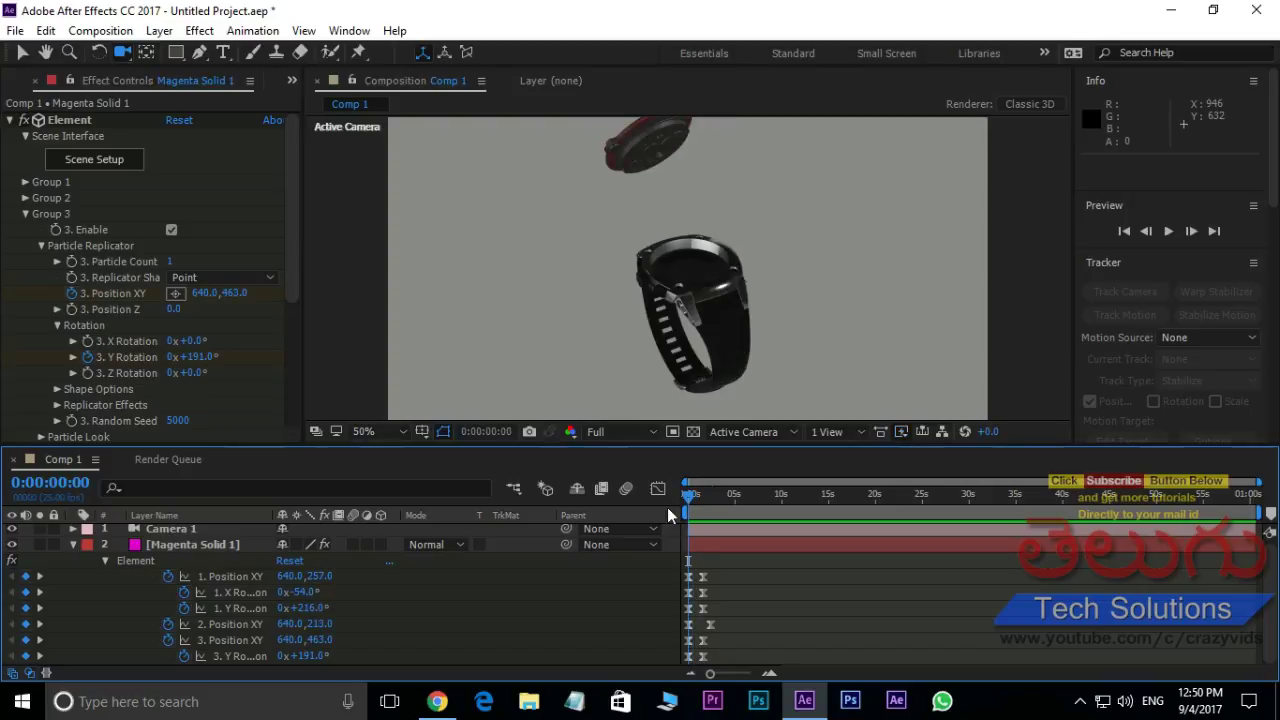
key(space)
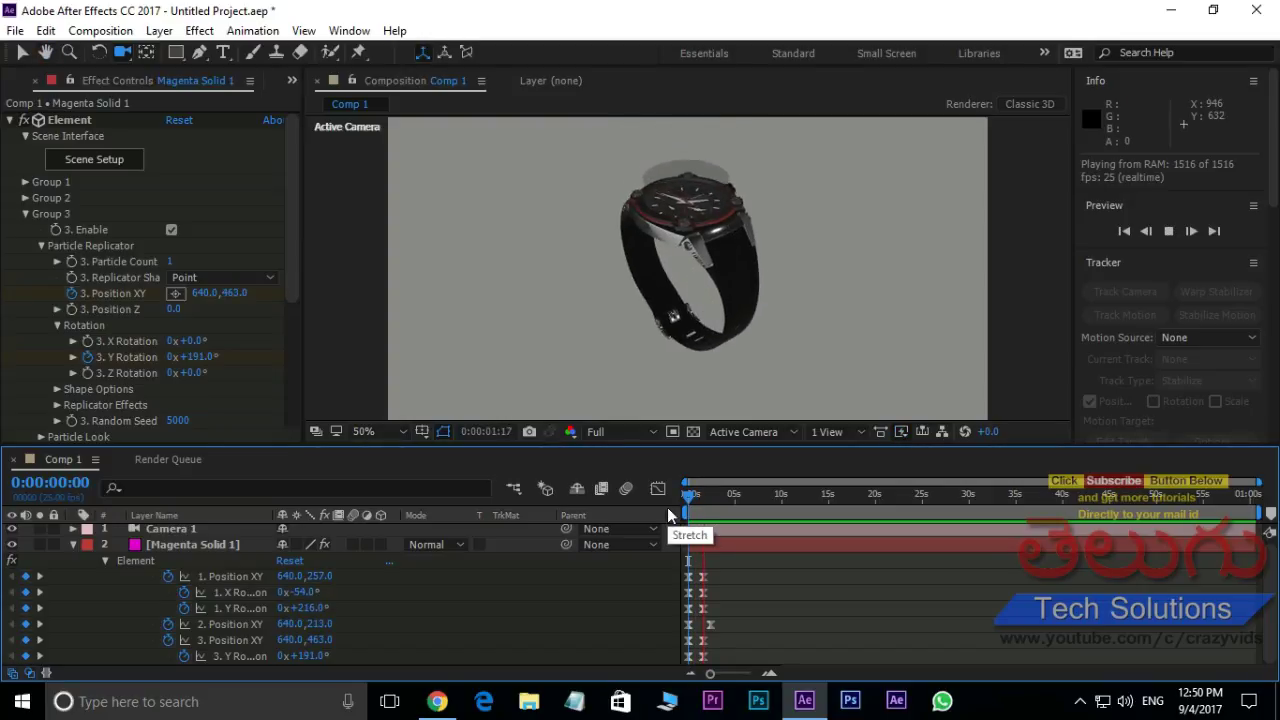
key(space)
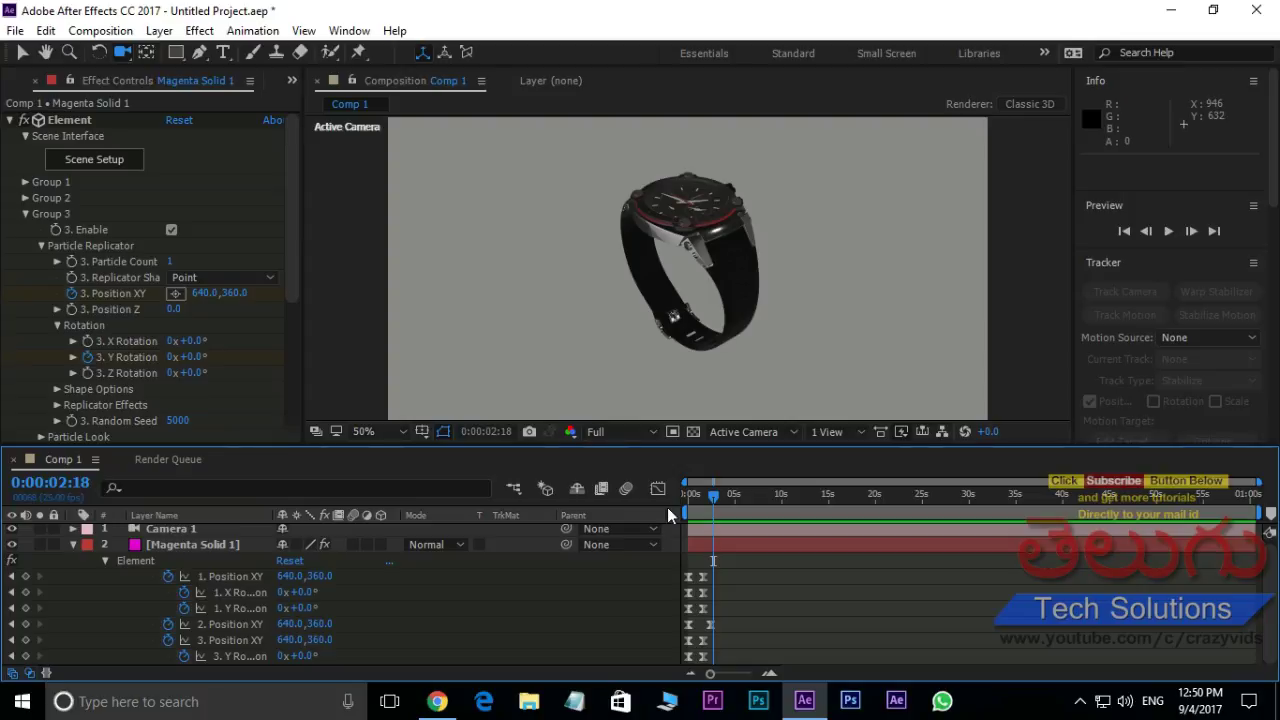
Set a starting Position keyframe on Camera 1 at 180.6, -136.4, -557.3.
click(168, 531)
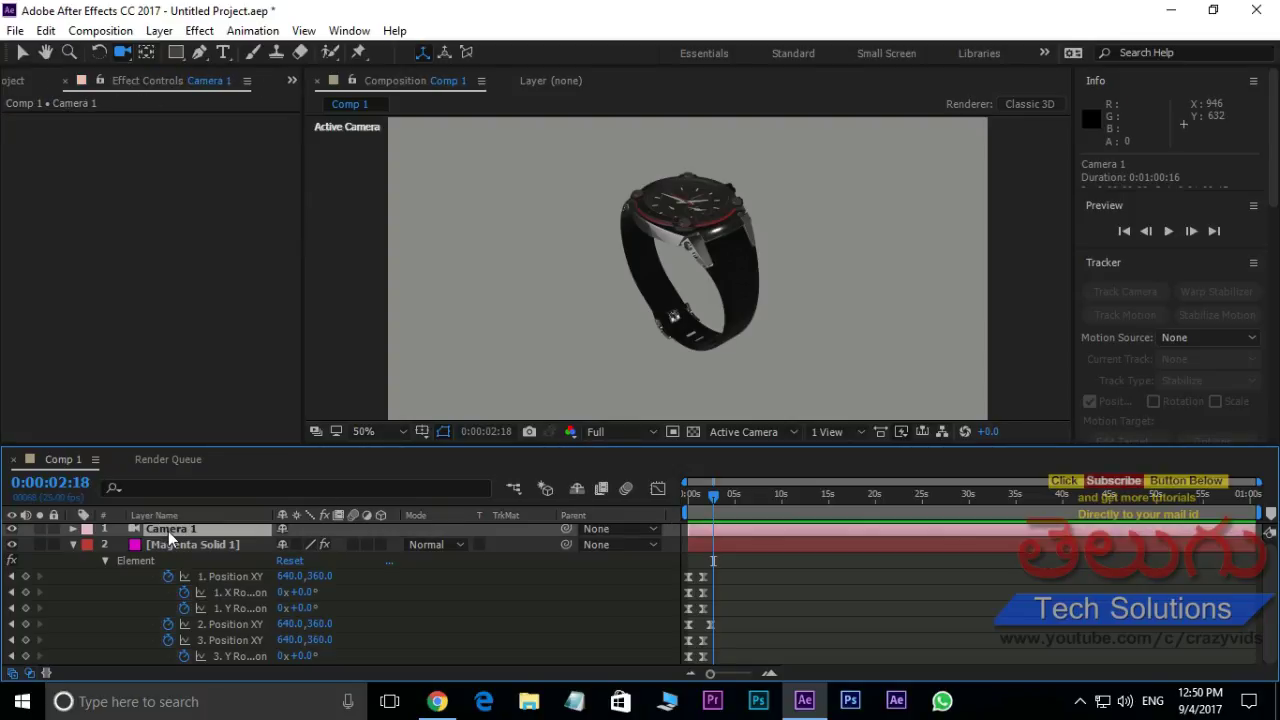
key(p)
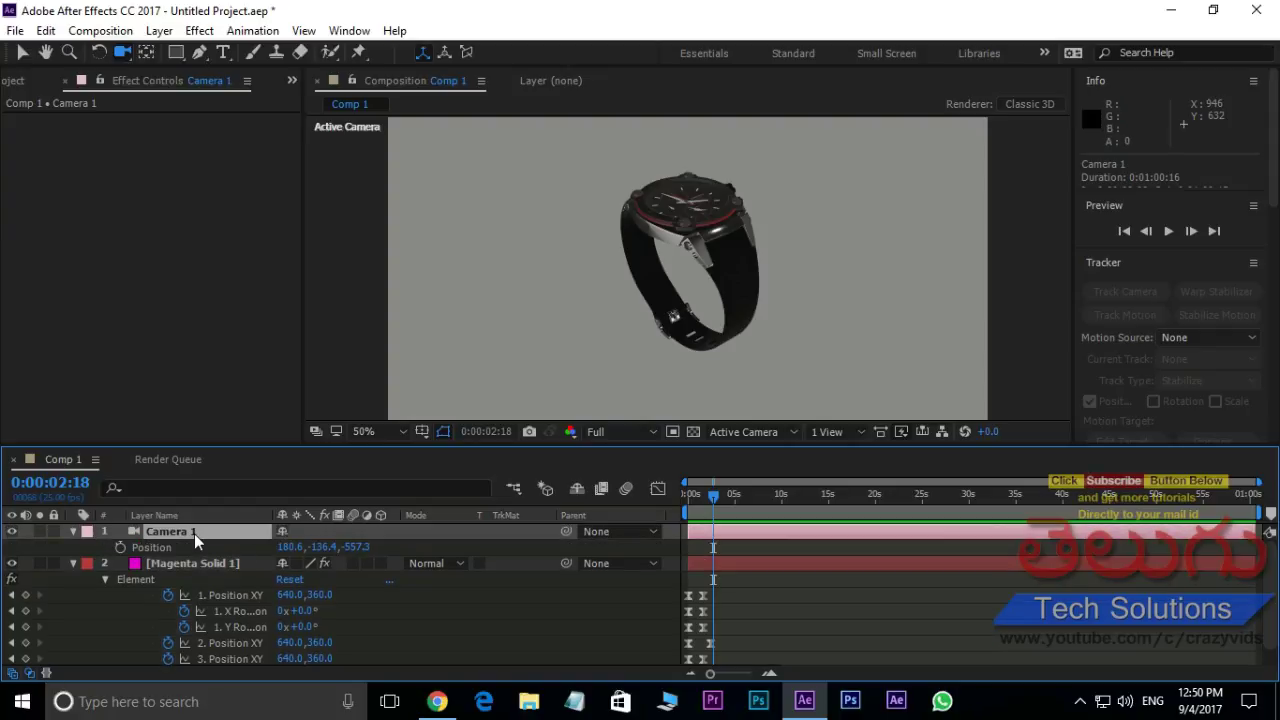
click(119, 548)
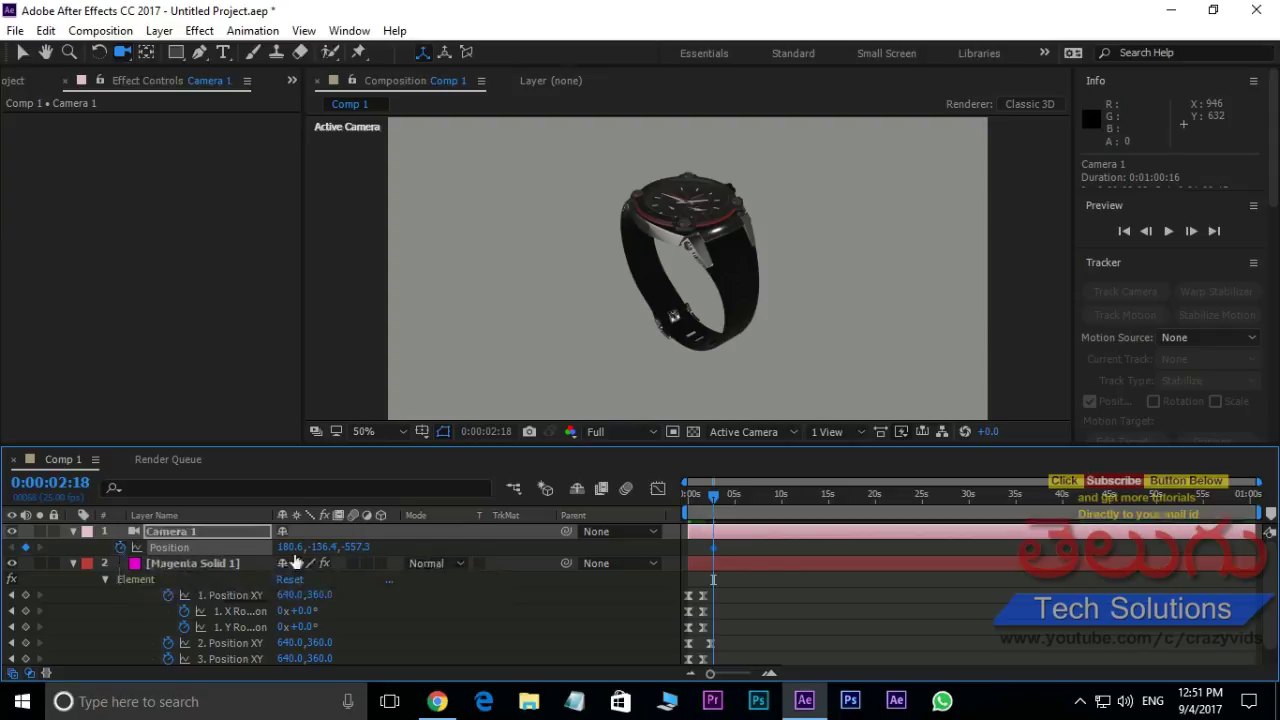
click(727, 496)
Around five seconds, push the camera's Z in toward the watch, then preview and park at 0:00:04:21.
drag(731, 501, 741, 502)
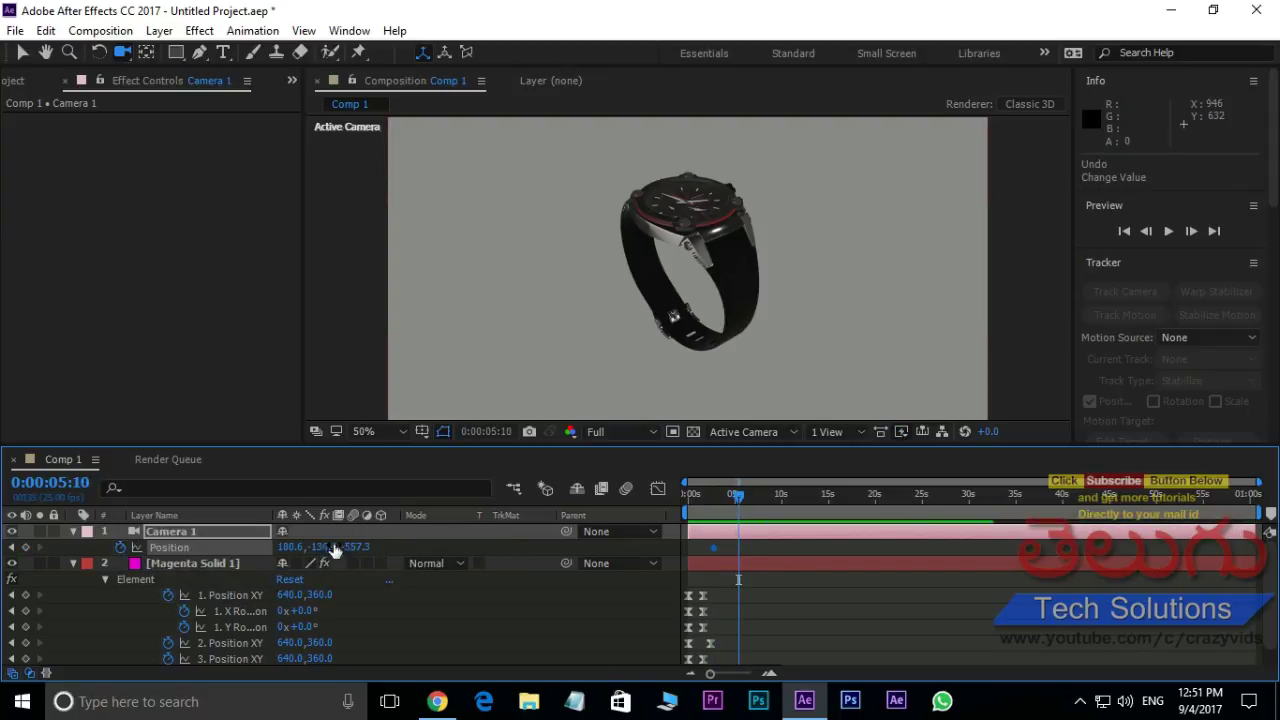
drag(335, 549, 300, 549)
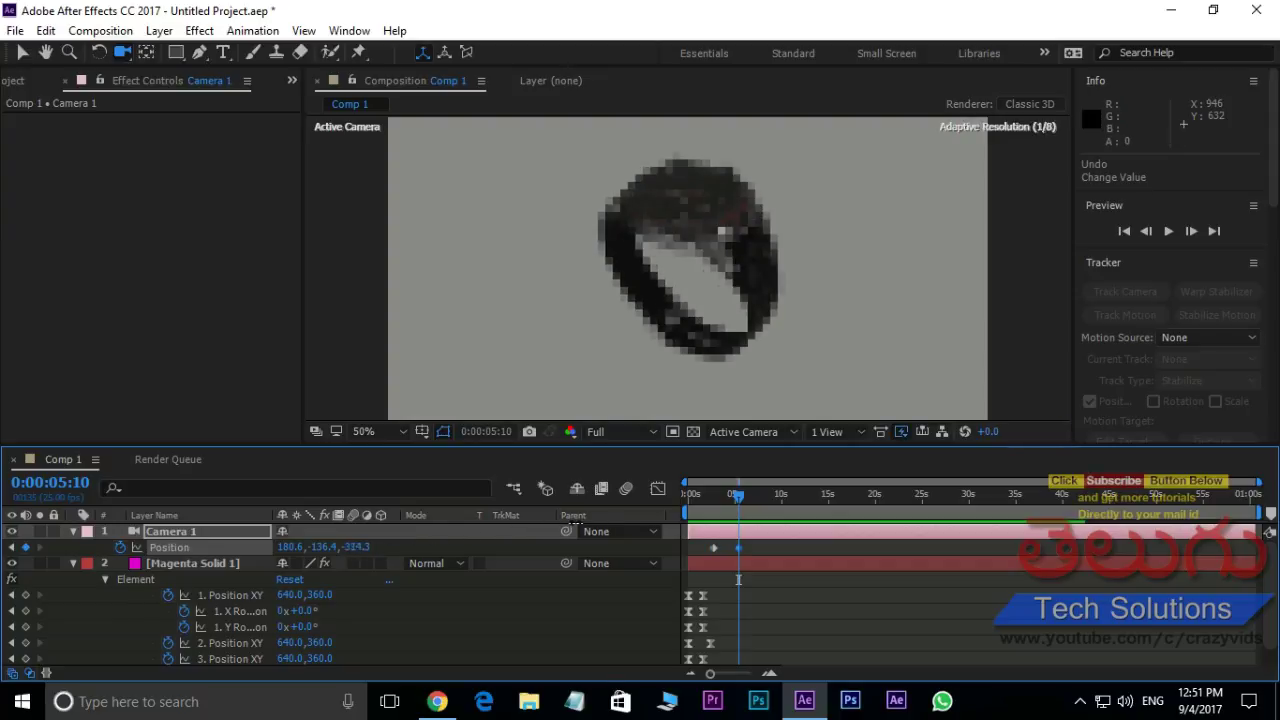
mouse_move(572, 527)
mouse_down()
mouse_move(1025, 472)
mouse_move(1023, 492)
mouse_up()
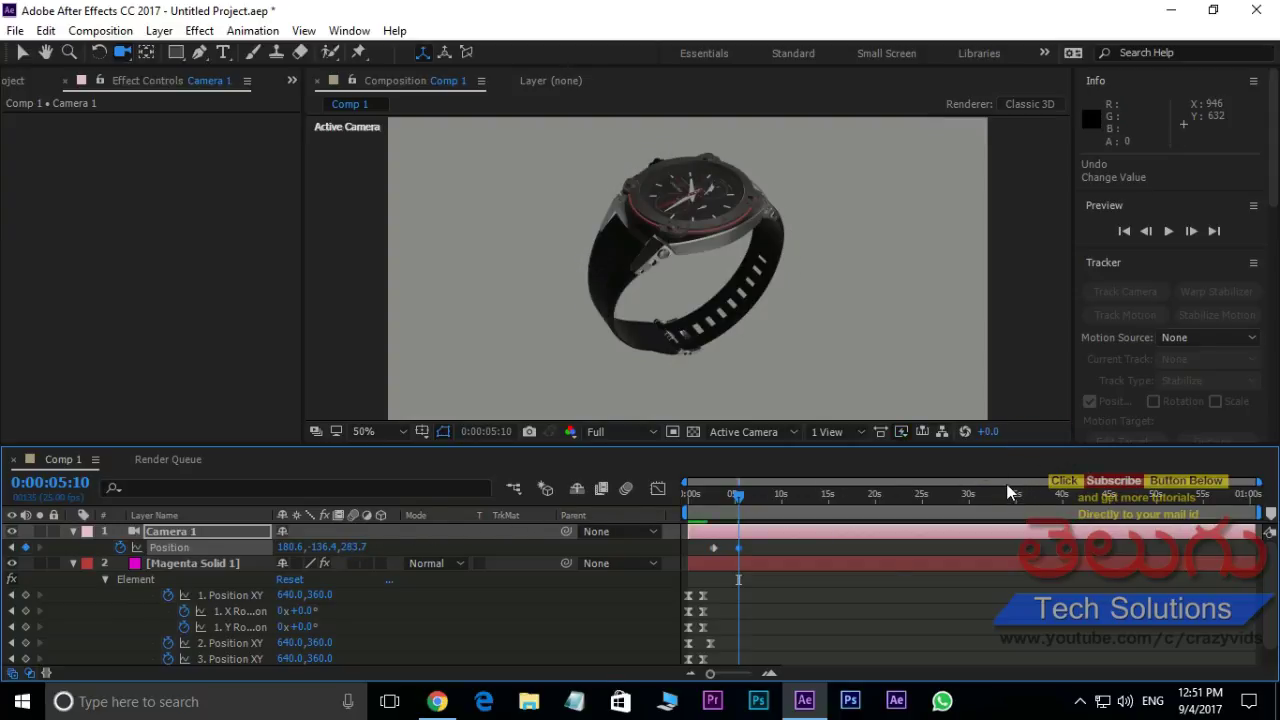
key(space)
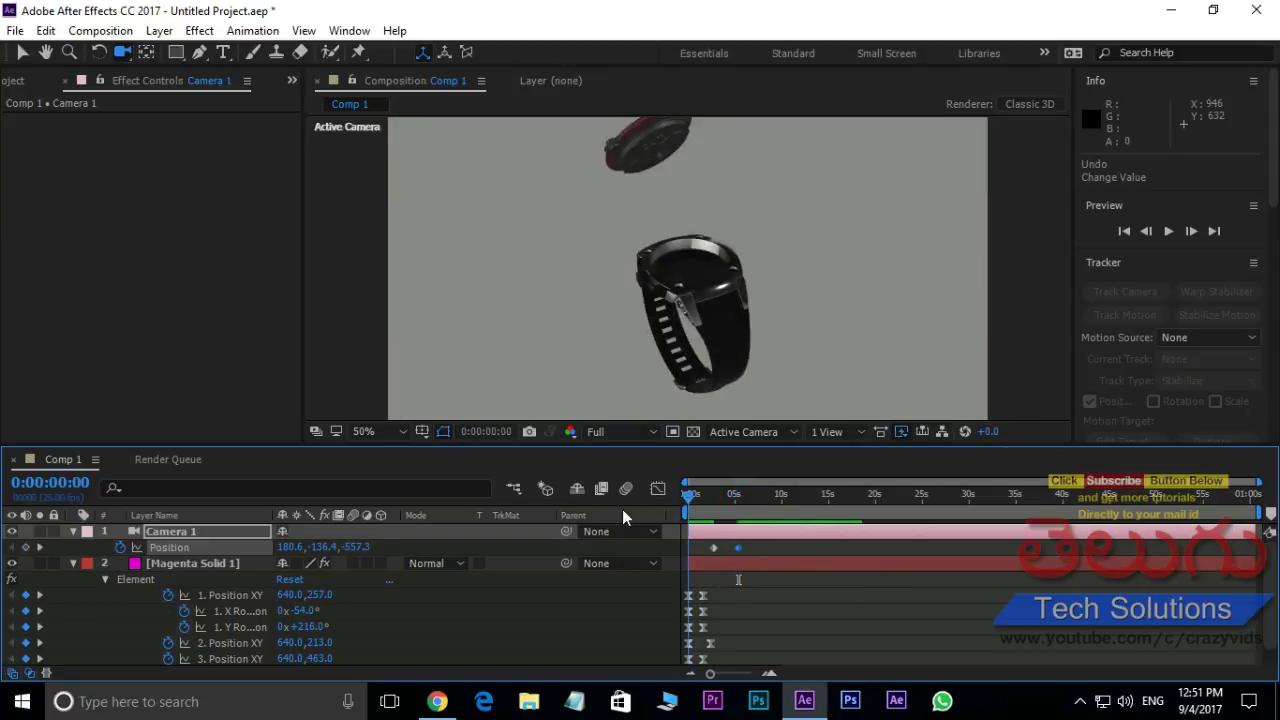
key(space)
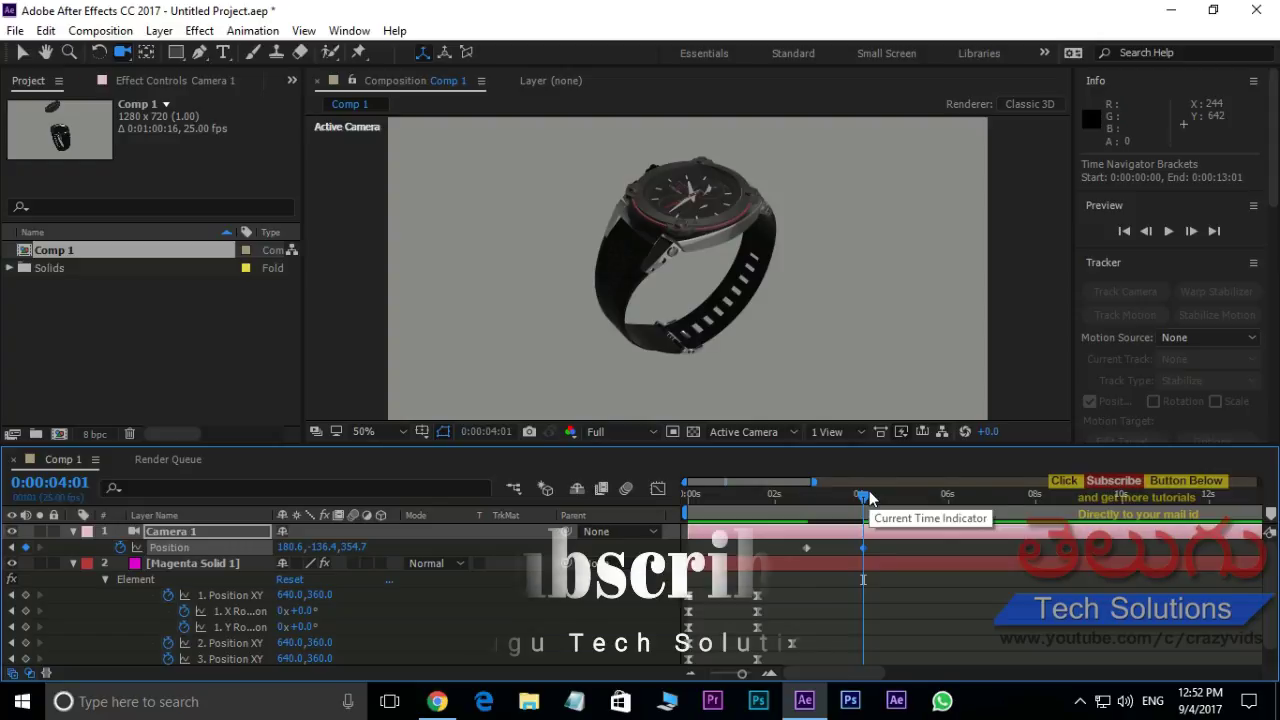
drag(866, 491, 903, 500)
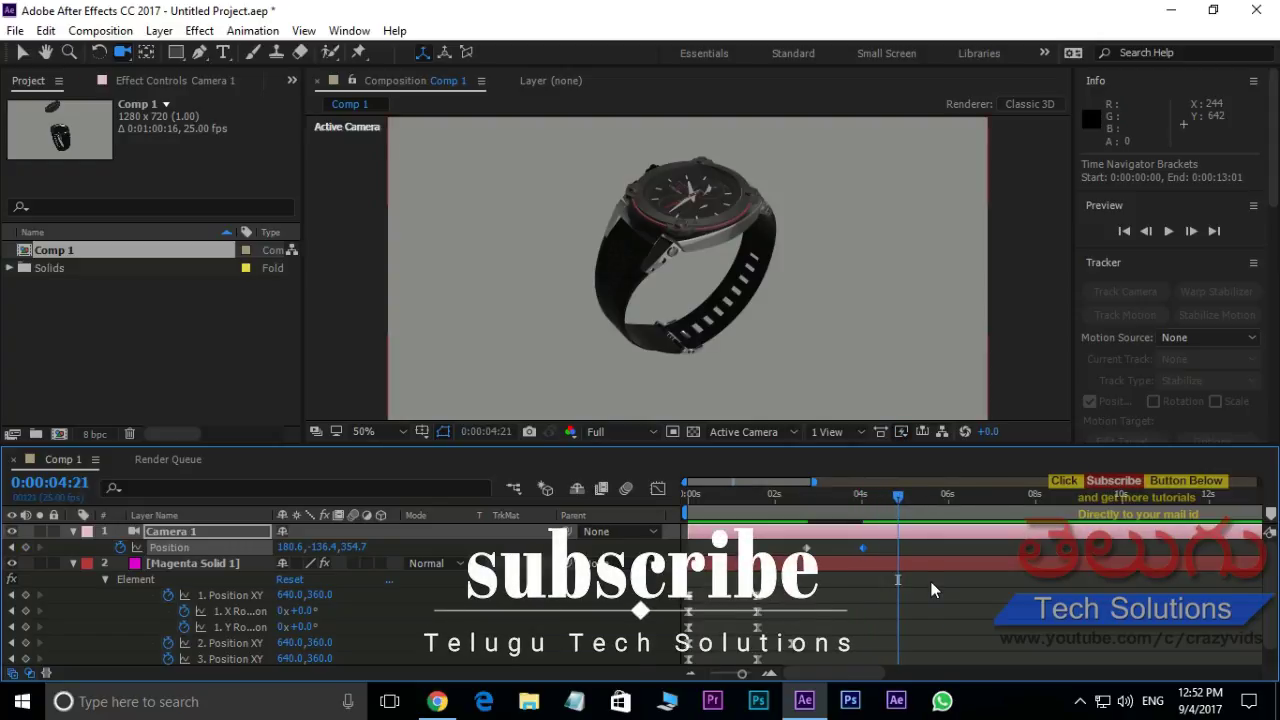
Apply Trim Comp to Work Area and preview the roughly 4-second camera push-in.
right_click(788, 513)
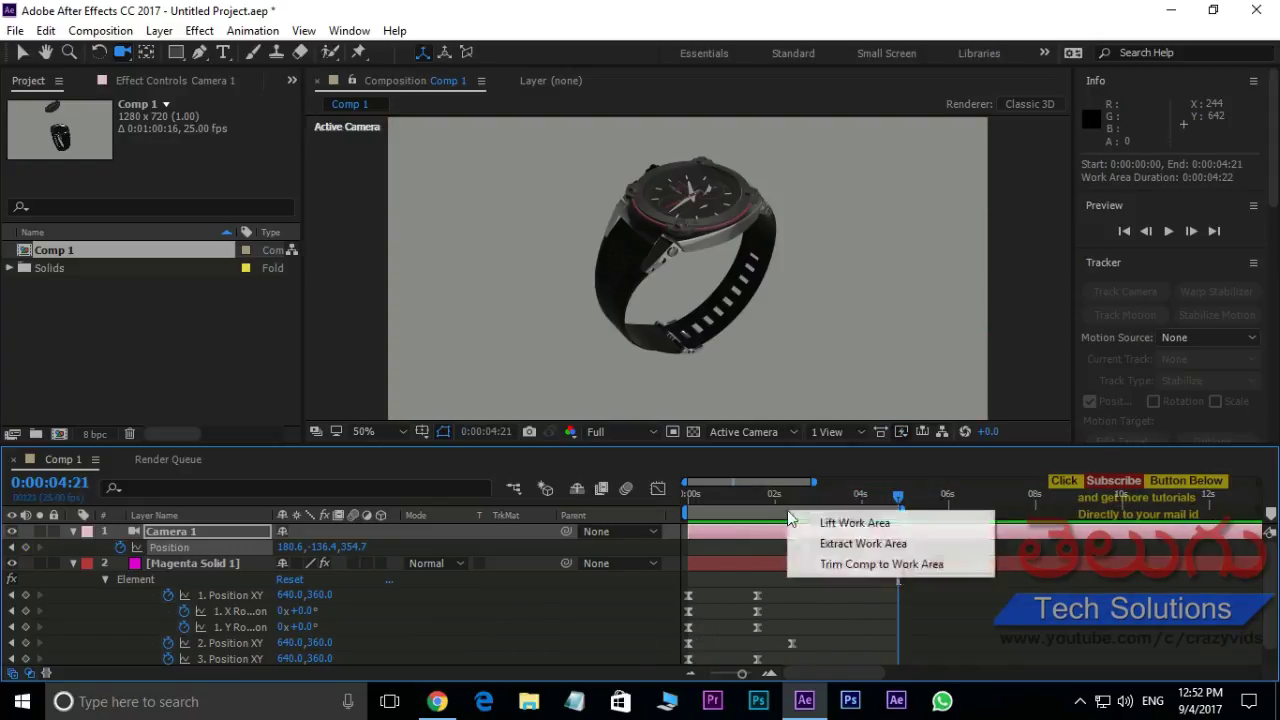
click(864, 566)
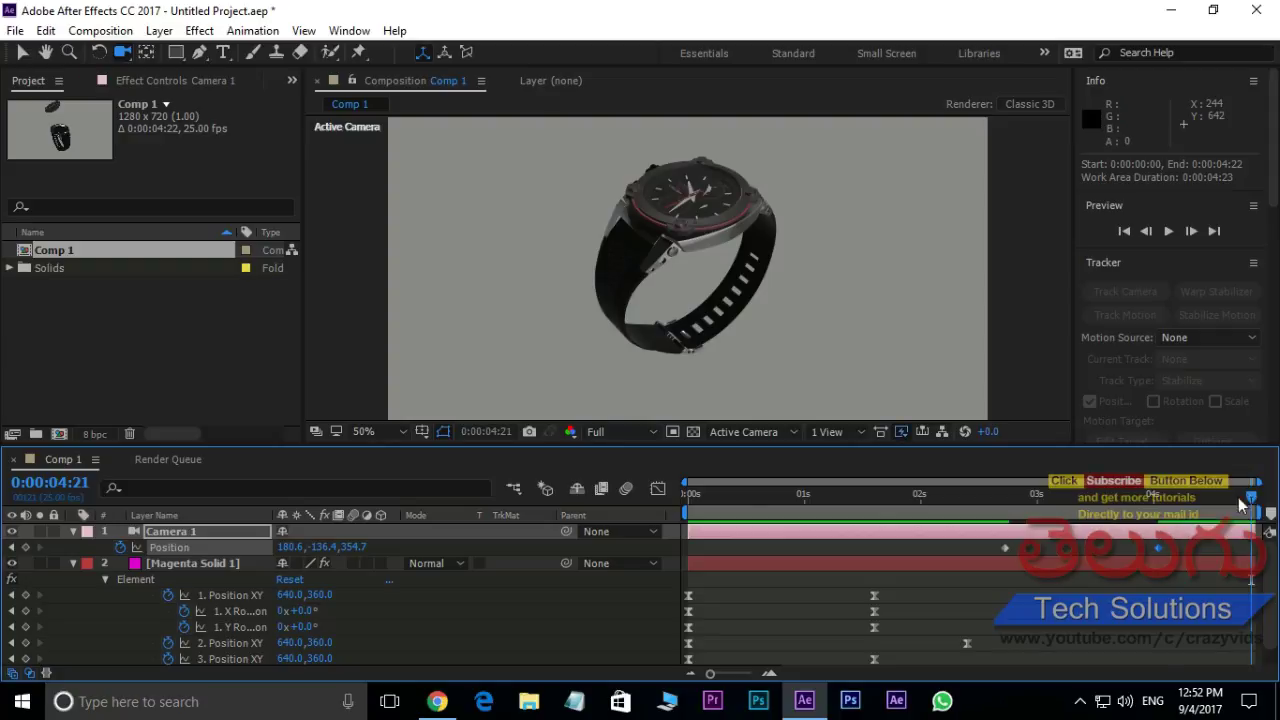
key(space)
key(space)
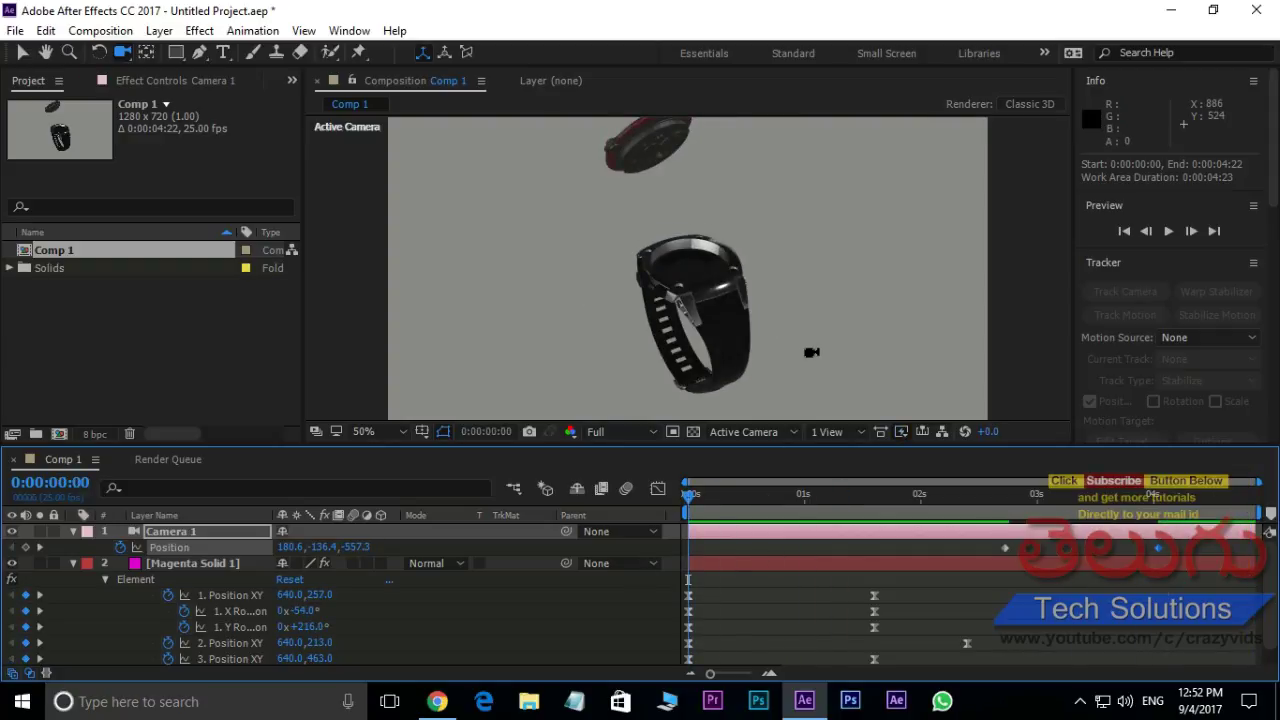
key(space)
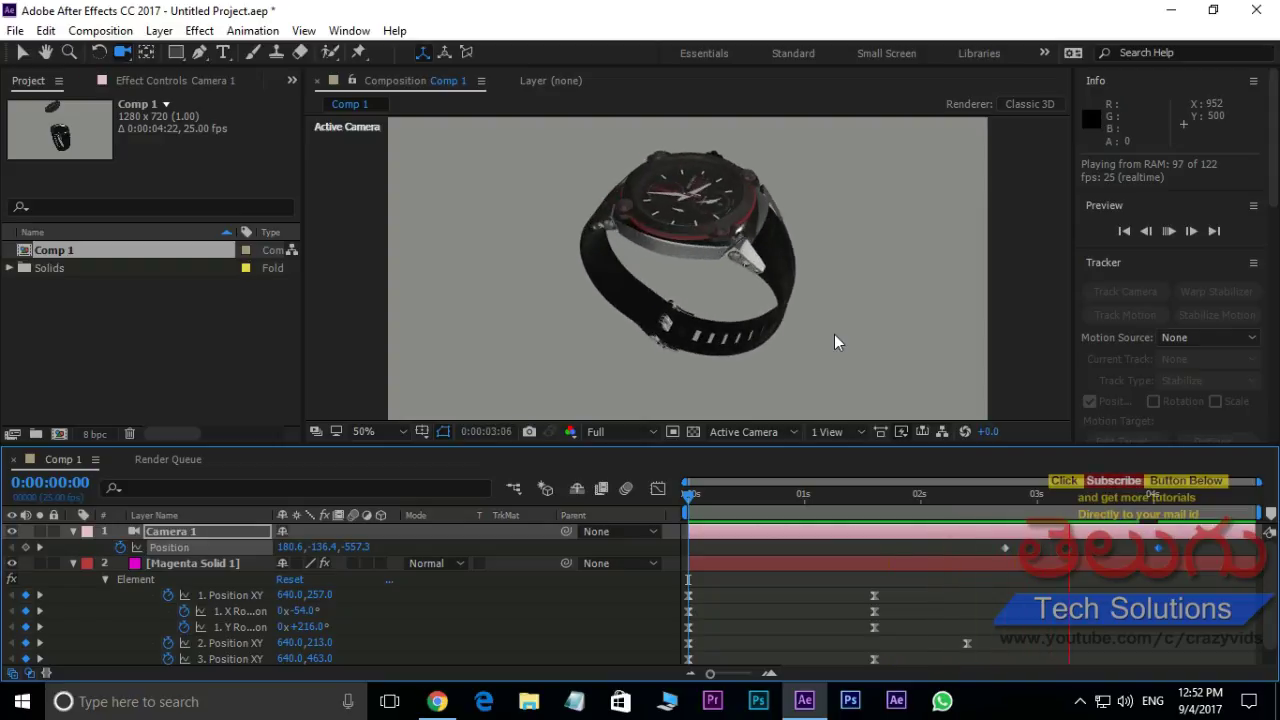
key(space)
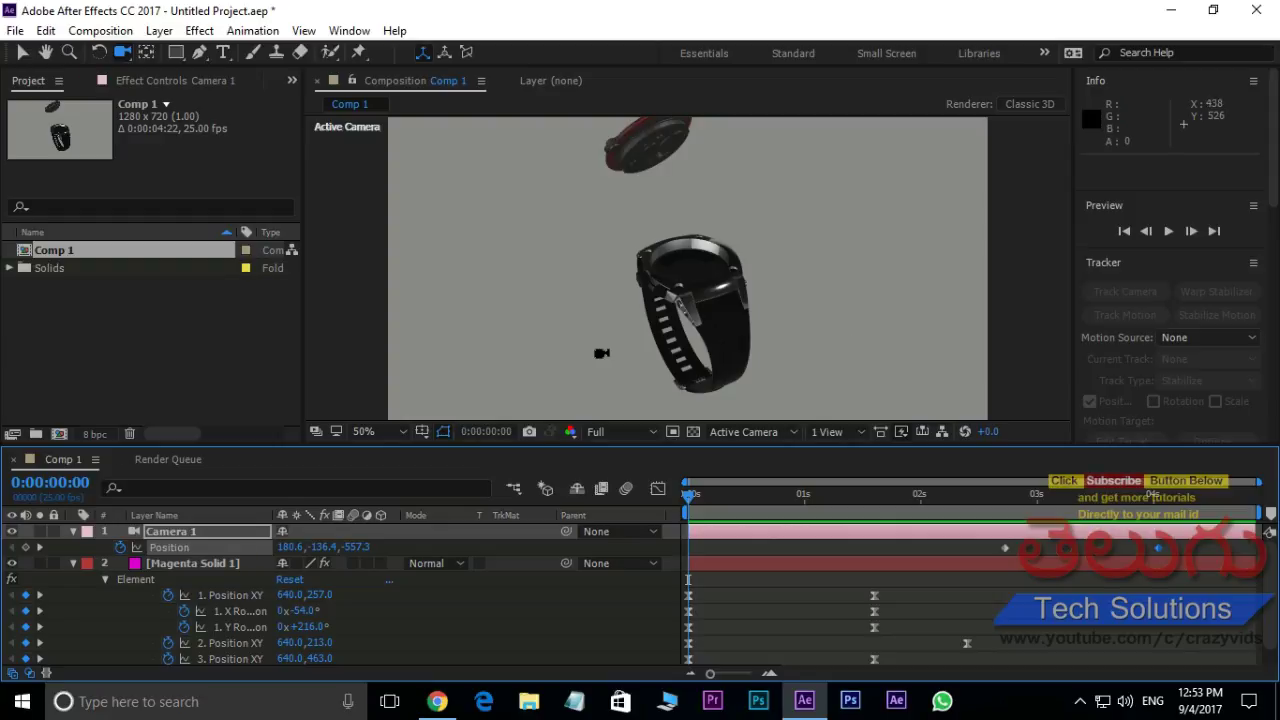
Delete Comp 1 and the Solids folder, then create a new comp with a new solid layer.
drag(9, 320, 100, 246)
key(Delete)
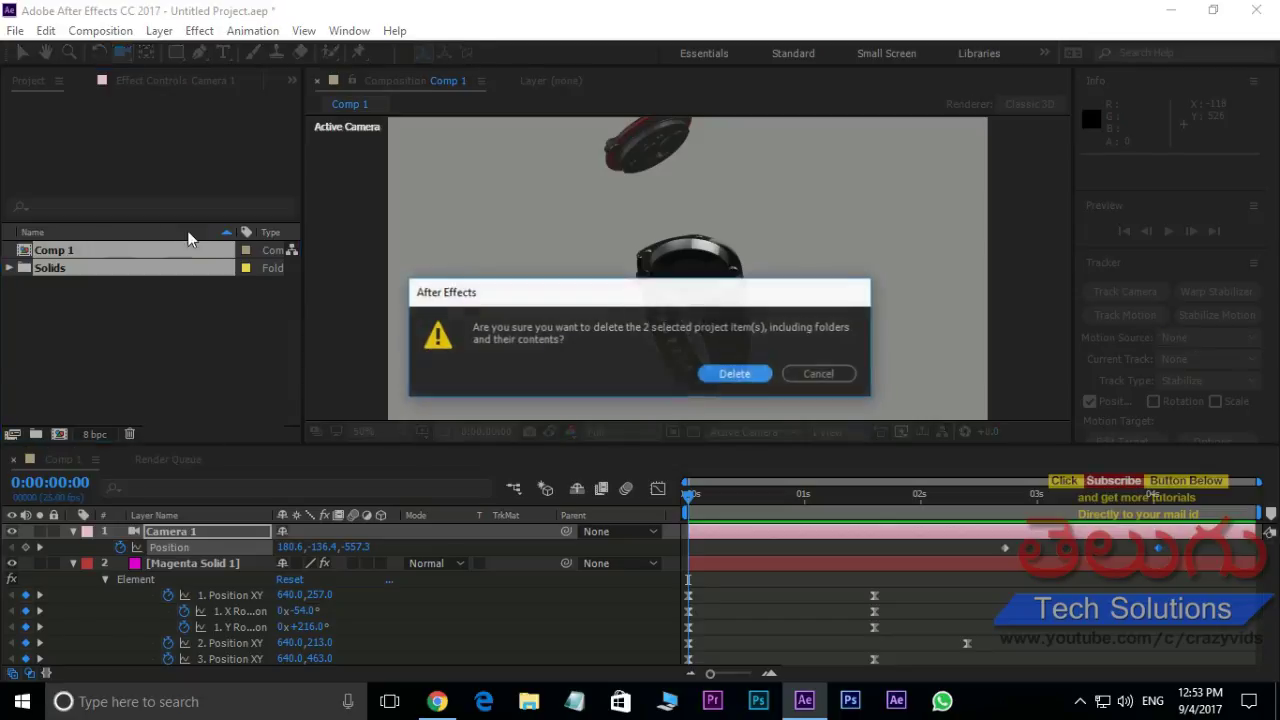
key(Return)
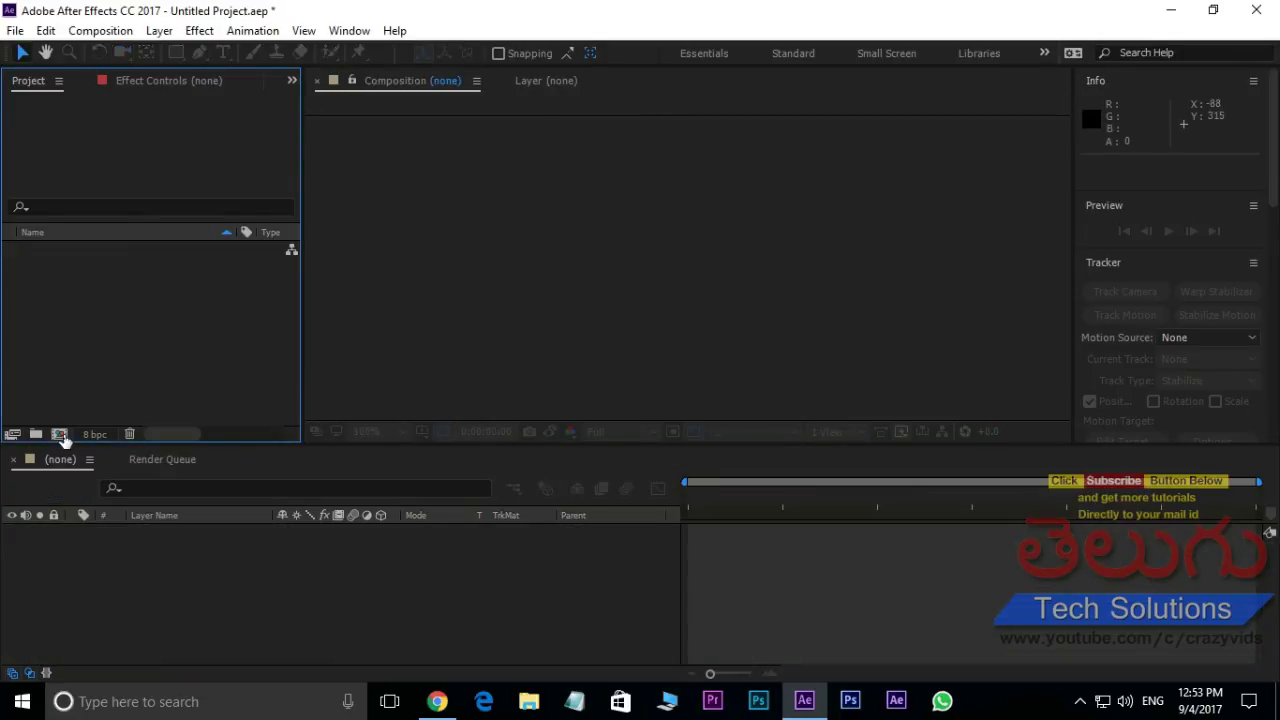
click(60, 436)
click(840, 511)
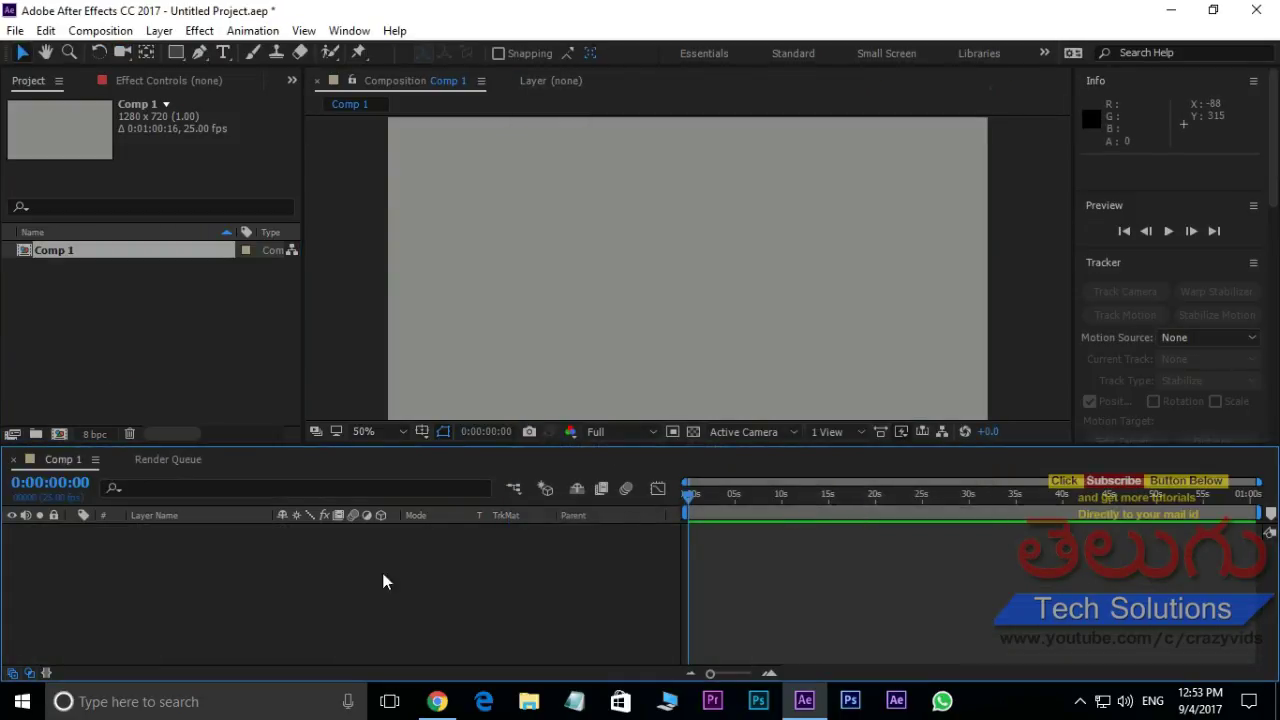
right_click(349, 583)
mouse_move(440, 412)
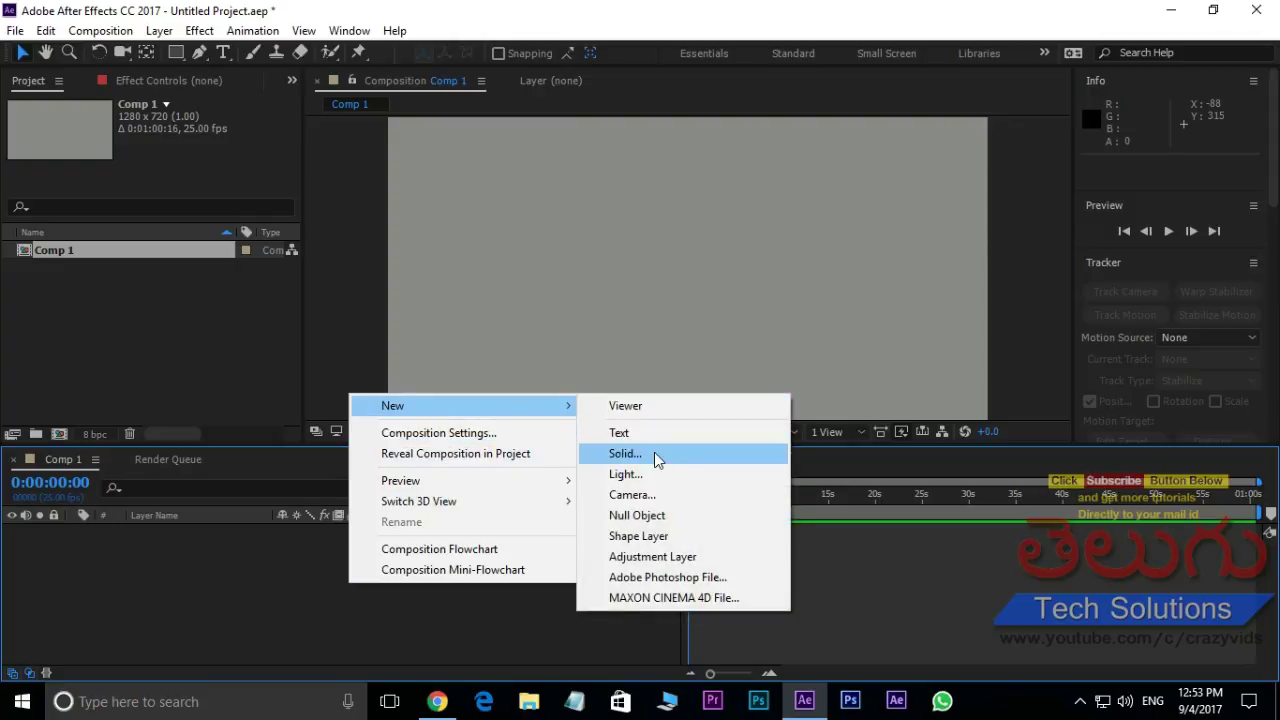
click(654, 452)
click(706, 518)
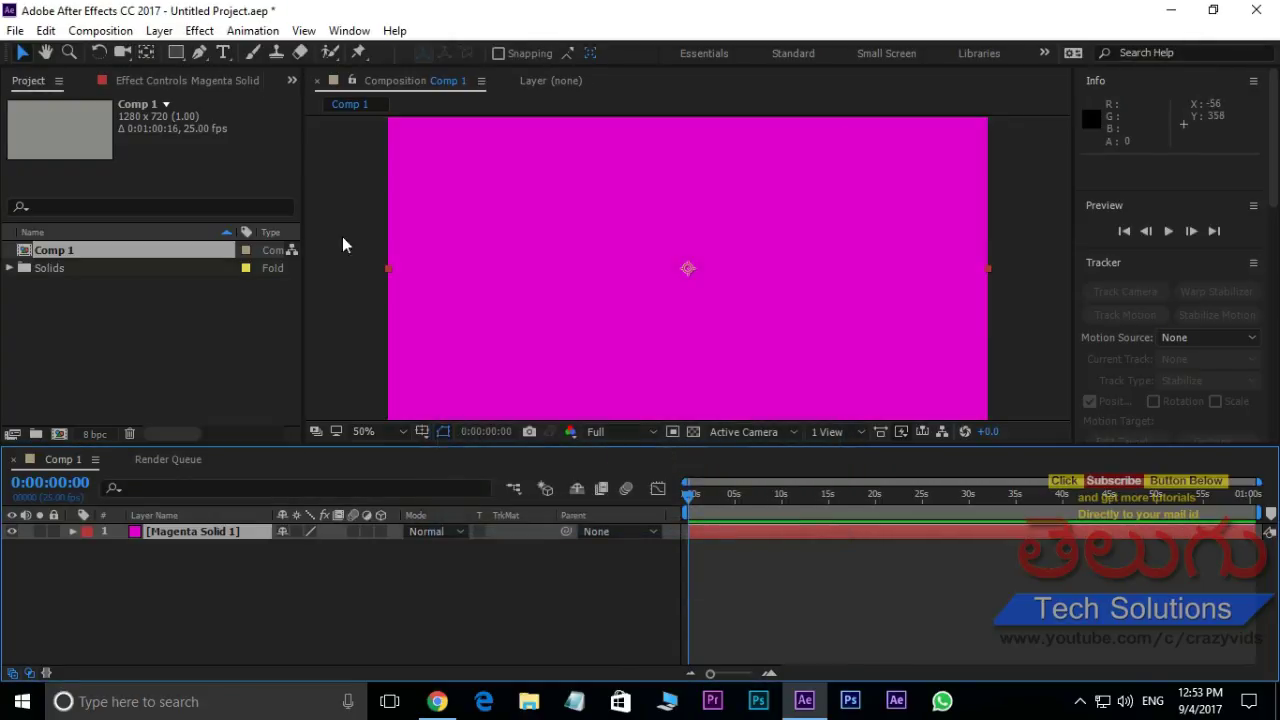
Apply Video Copilot Element to the solid and browse Starter_Pack_Physical models in Scene Setup.
click(199, 30)
mouse_move(313, 640)
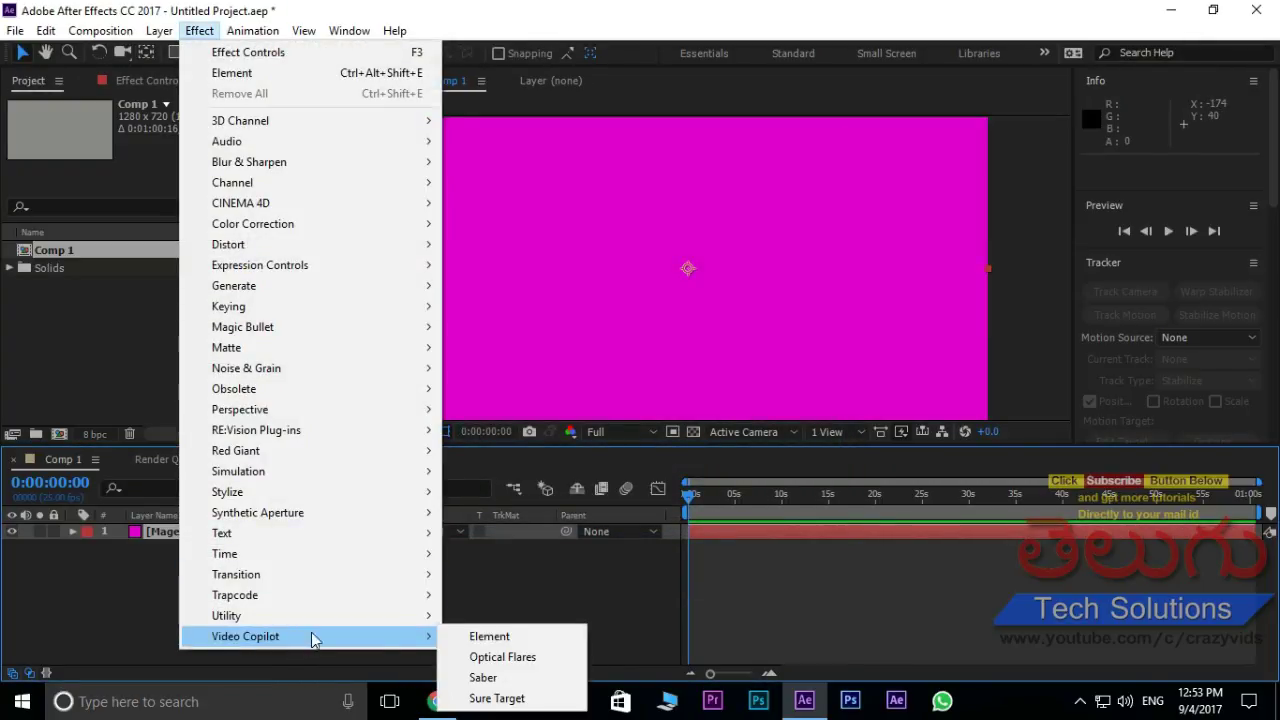
click(487, 636)
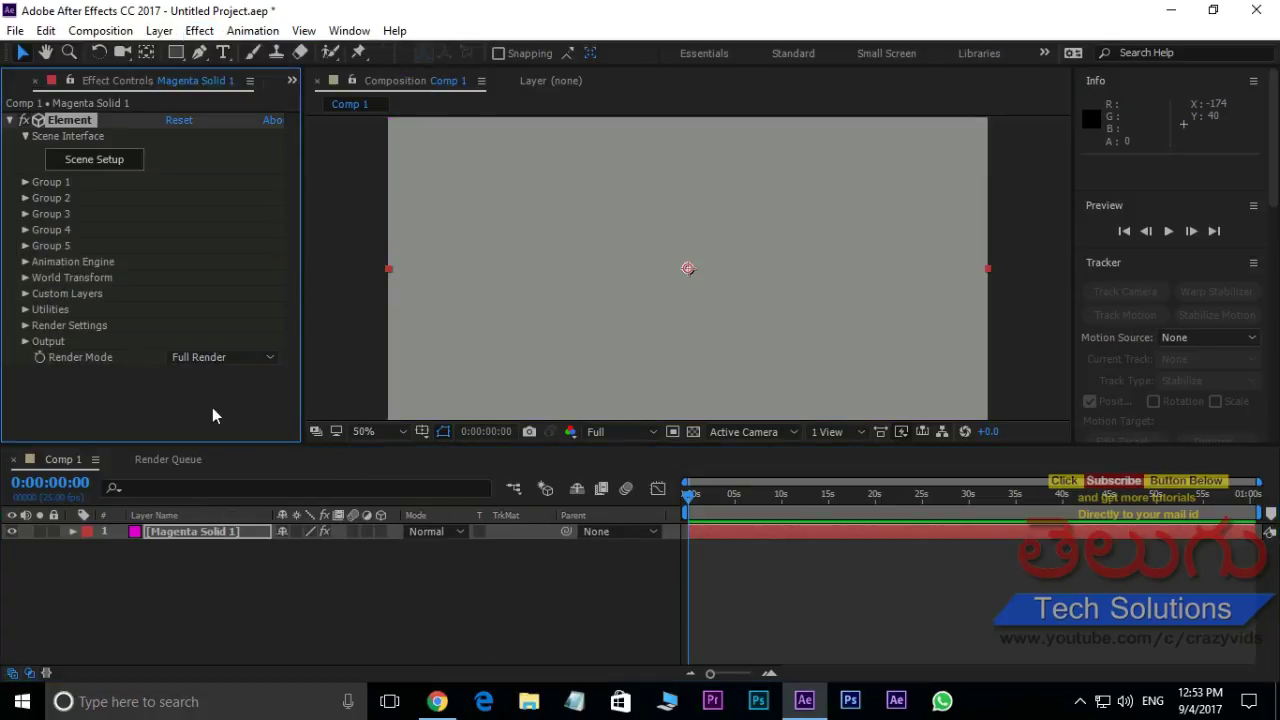
click(95, 160)
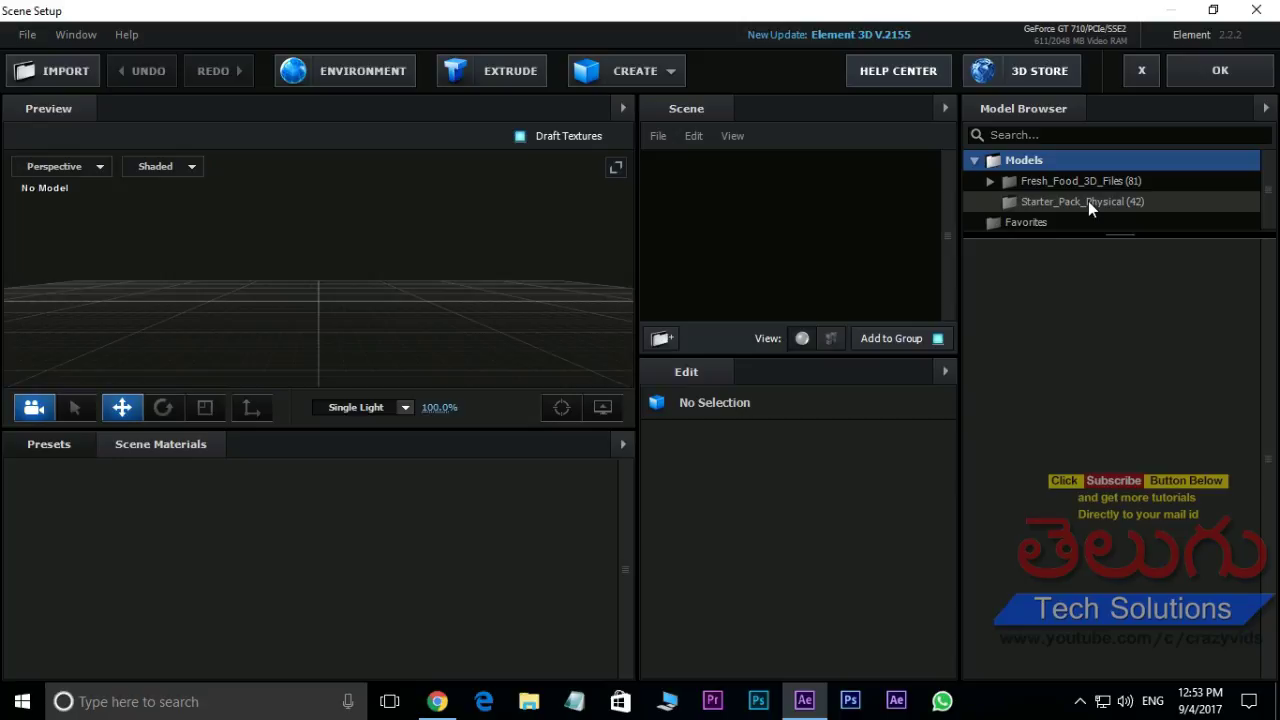
click(1088, 201)
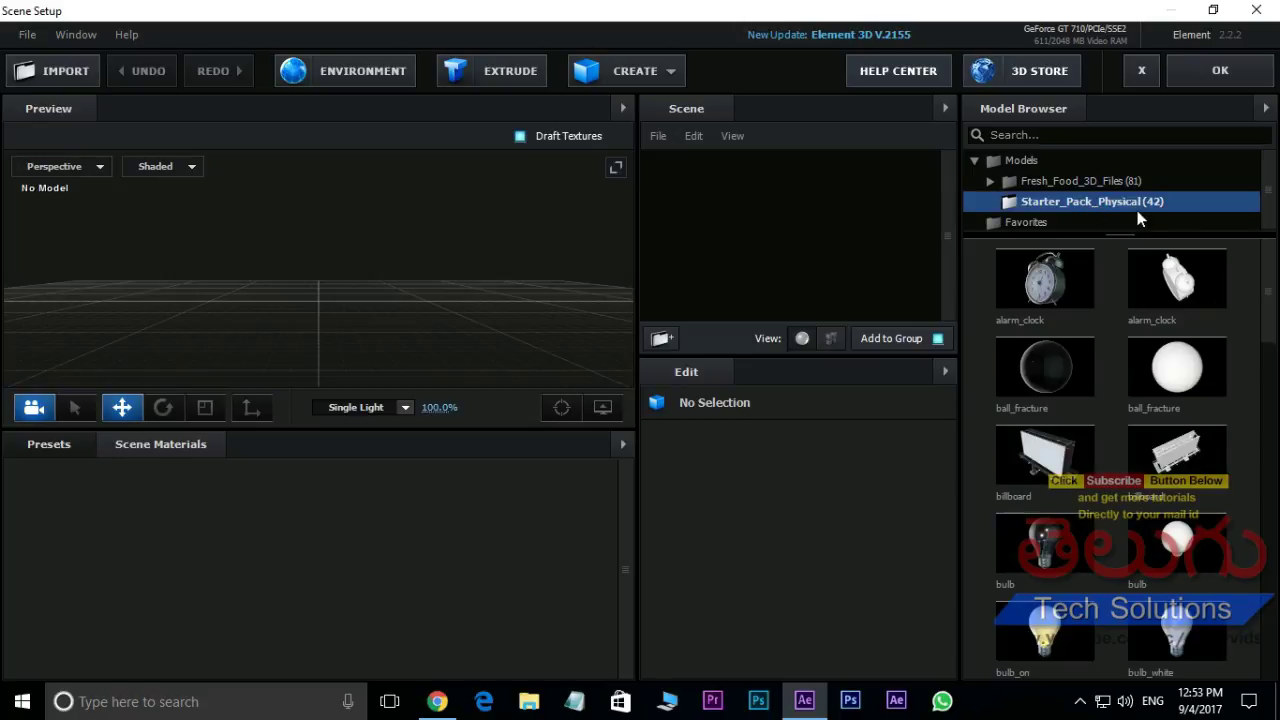
scroll(1276, 350, down, 4)
Load the paint_can model from the Model Browser and orbit the preview closer around it.
drag(1276, 350, 1276, 455)
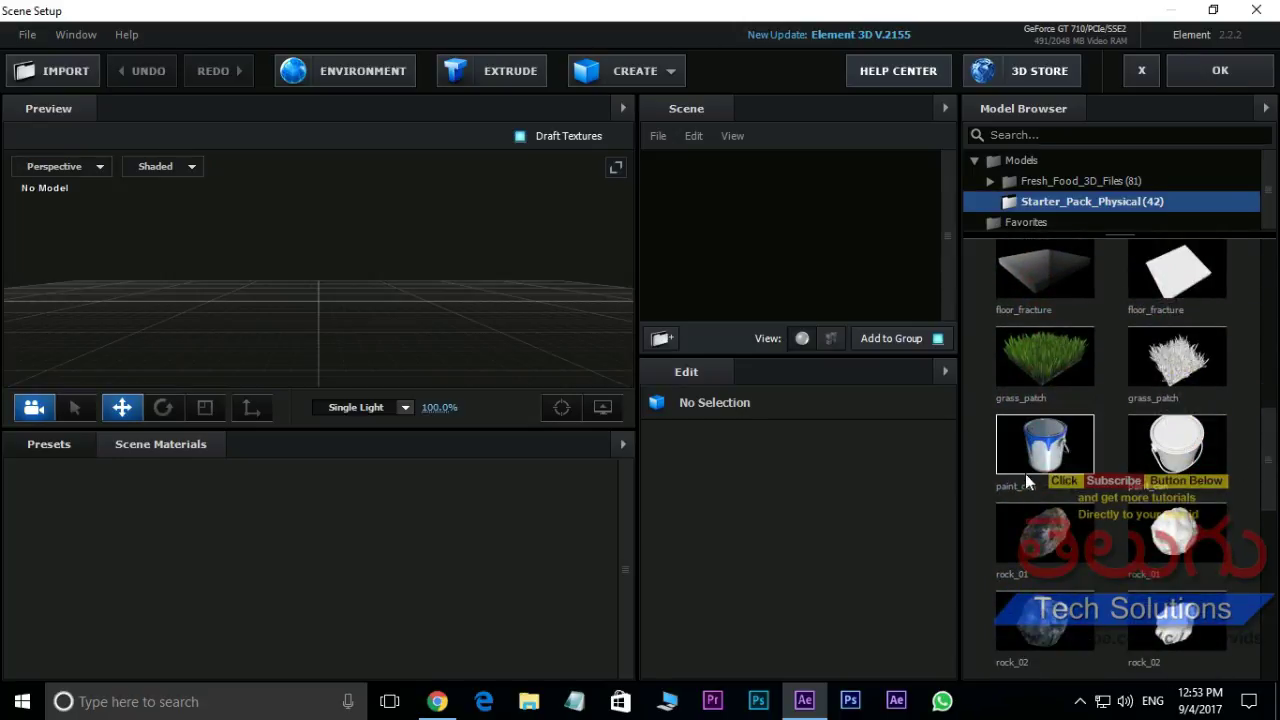
click(1053, 452)
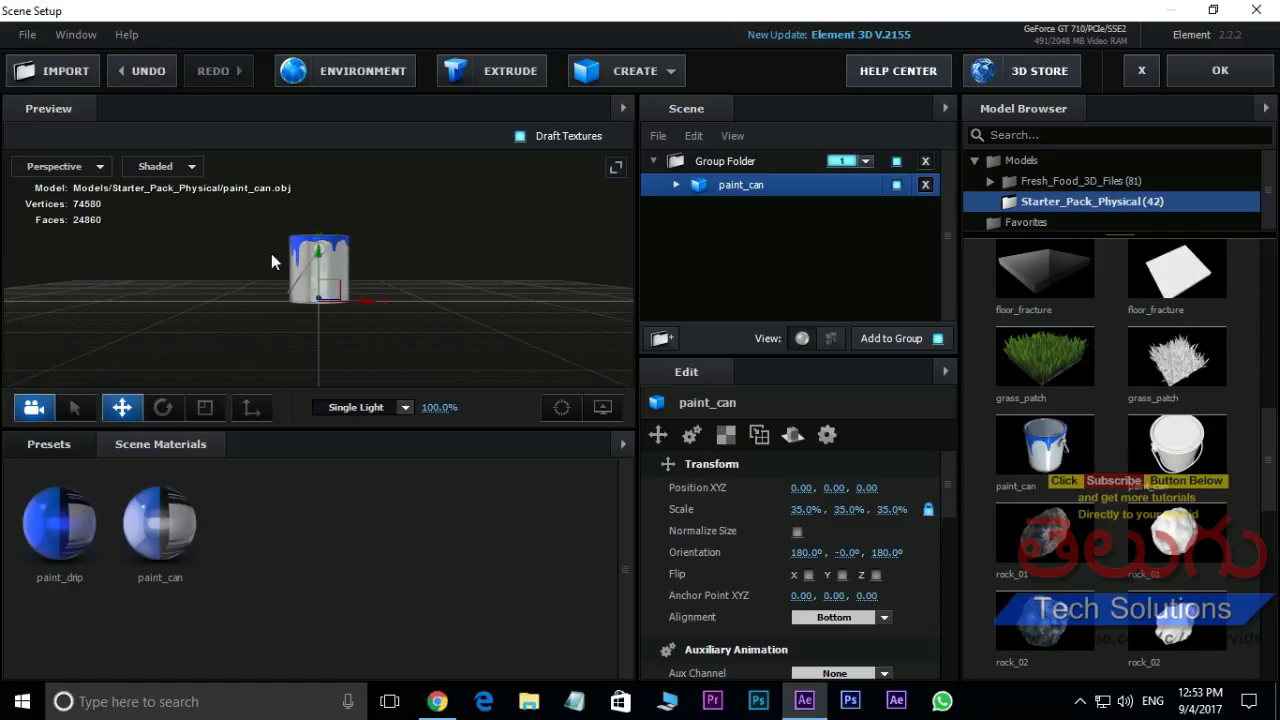
drag(356, 335, 423, 380)
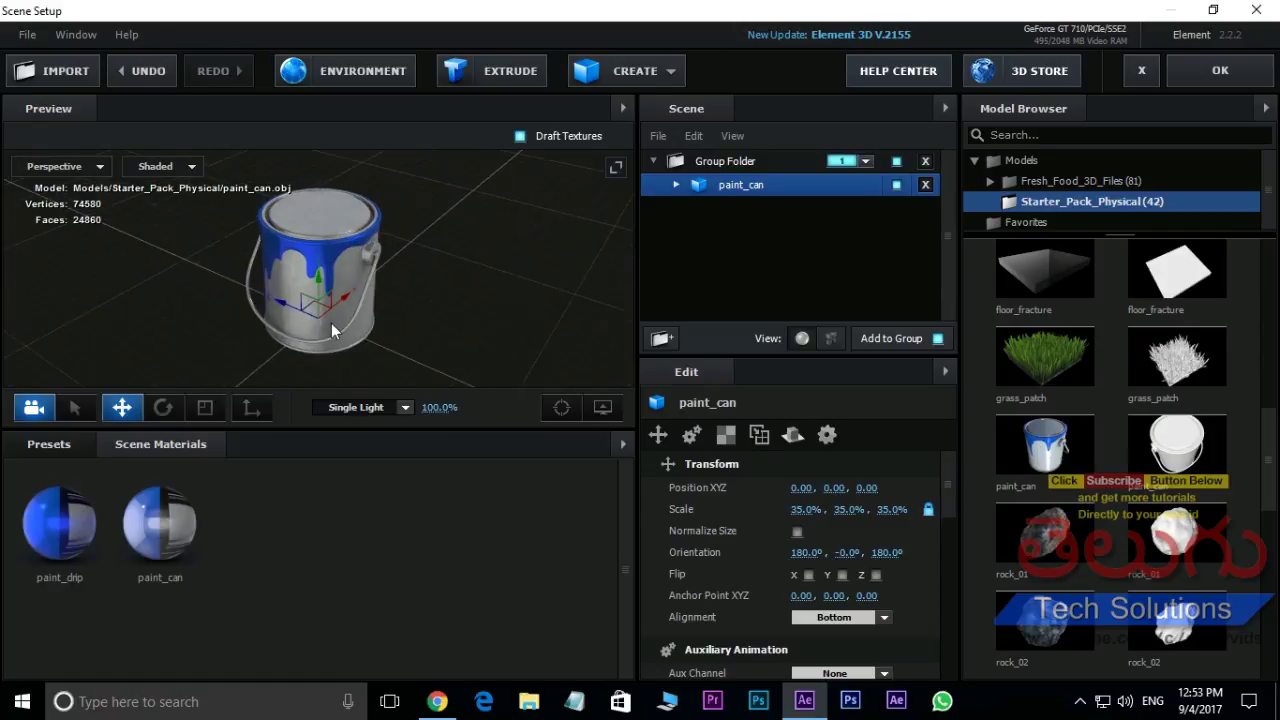
scroll(331, 323, up, 5)
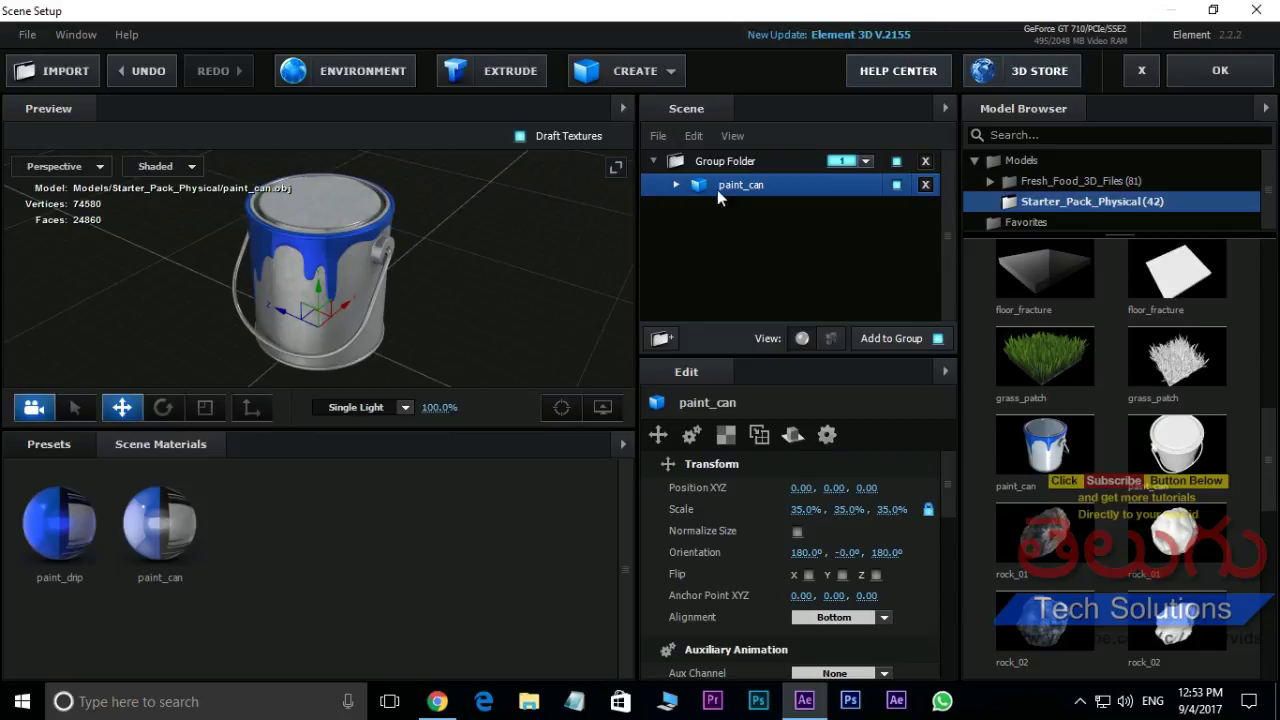
Expand paint_can in the Scene panel and toggle the paint_drip layer off and on to check it.
click(675, 184)
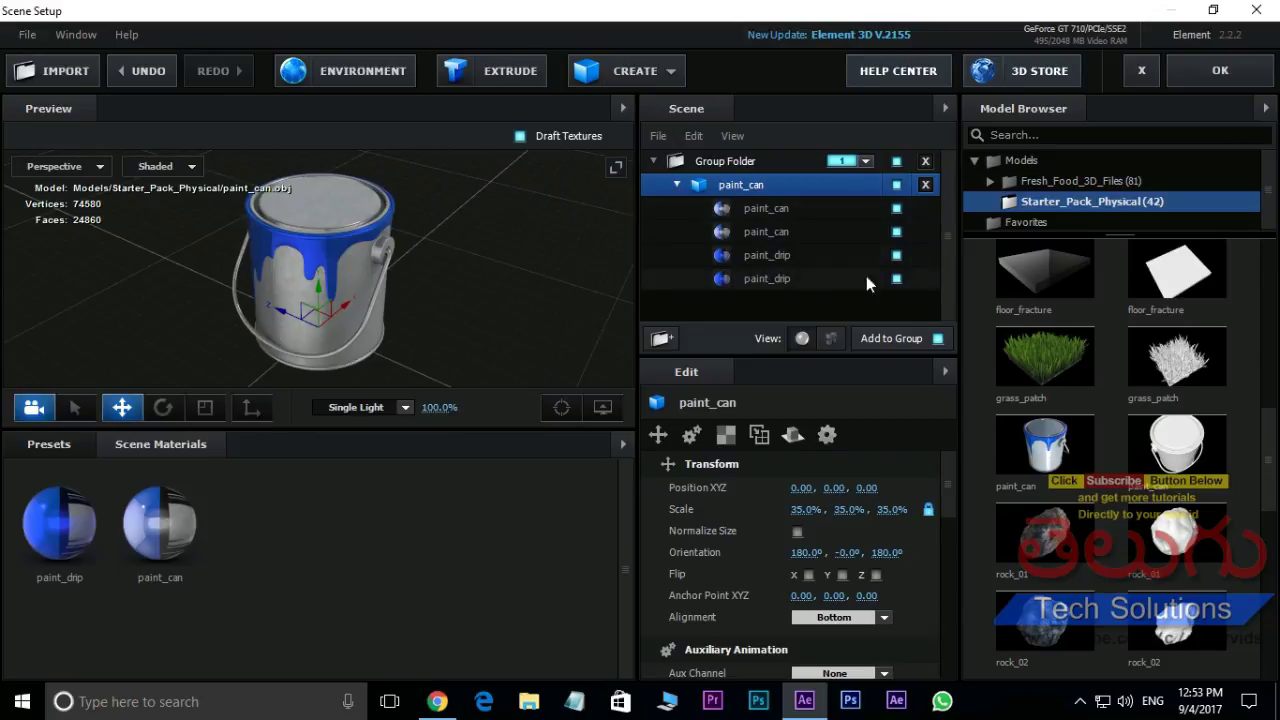
click(897, 257)
click(897, 257)
click(897, 257)
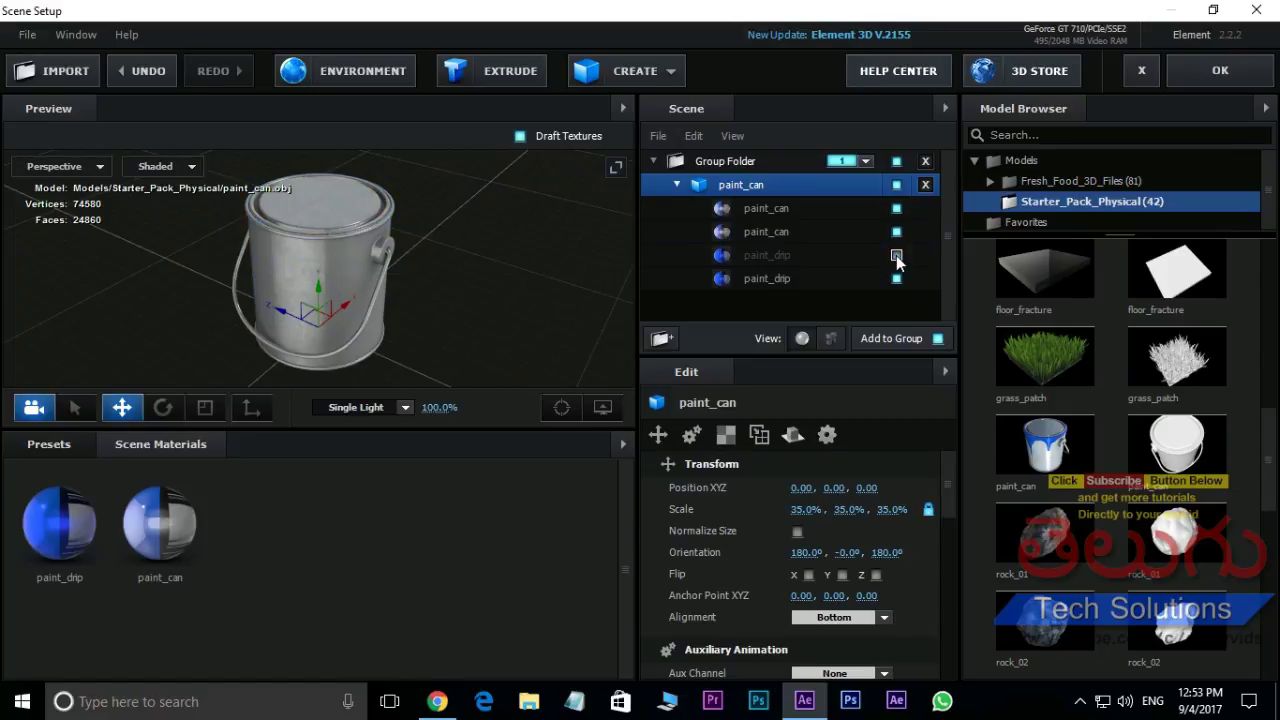
click(897, 257)
Duplicate the paint_can model with Duplicate Model.
click(776, 255)
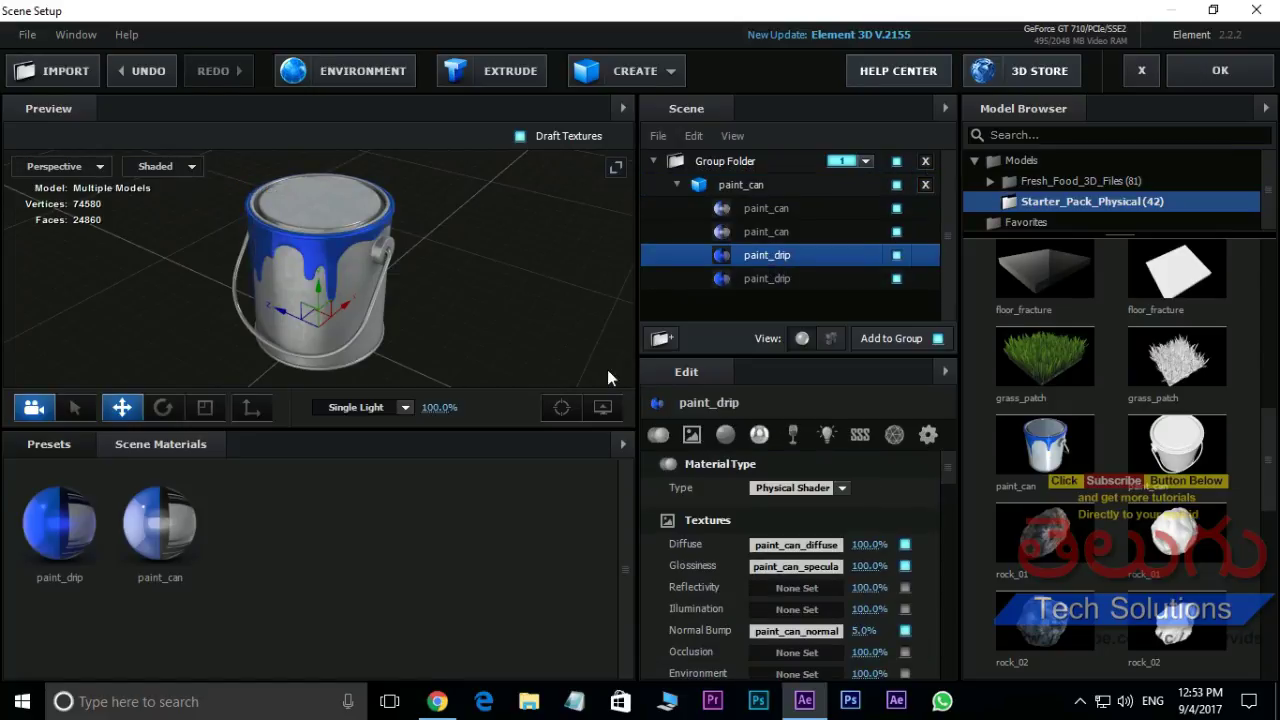
click(676, 184)
click(763, 184)
right_click(763, 184)
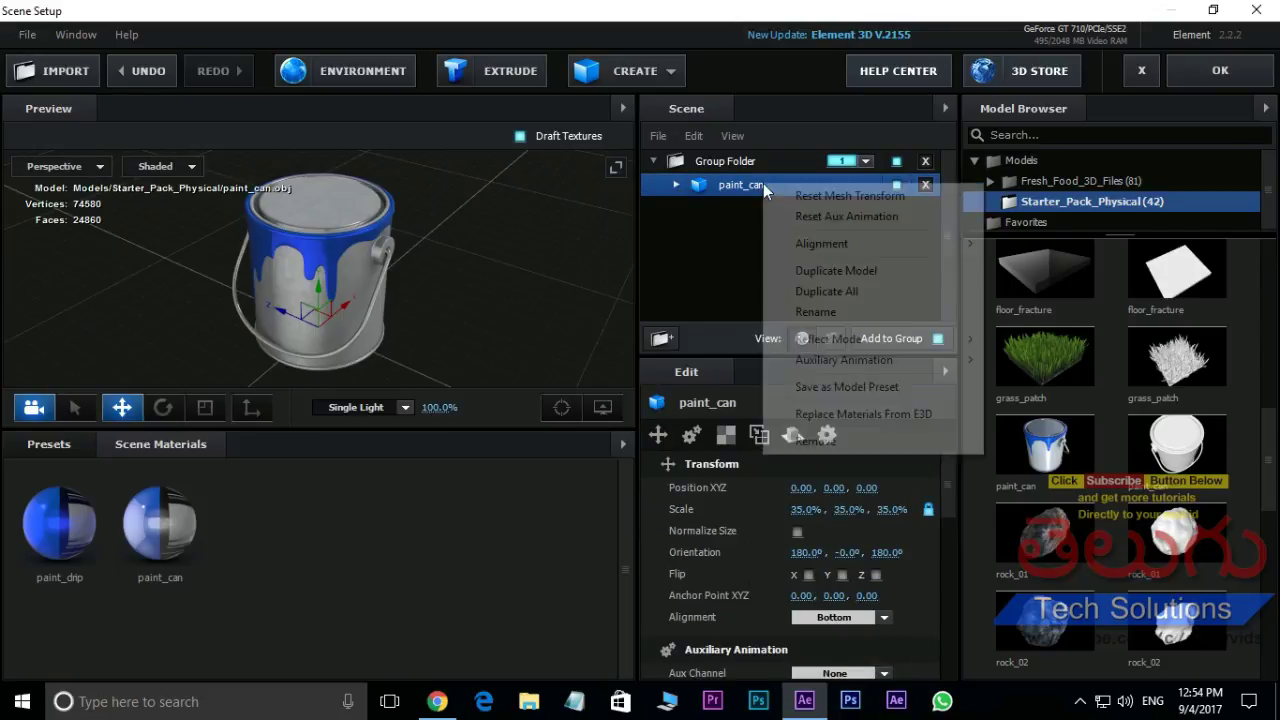
click(836, 271)
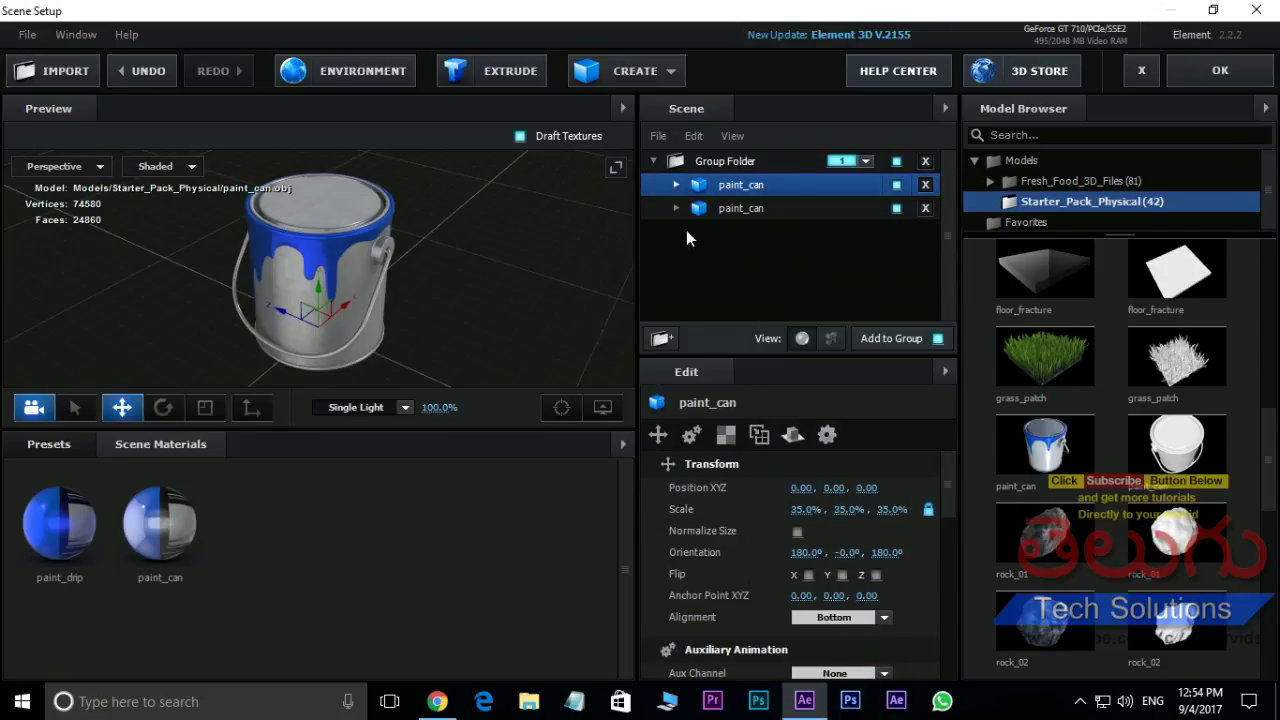
Hide all but one paint_drip in the copy, and hide that paint_drip in the original.
click(676, 209)
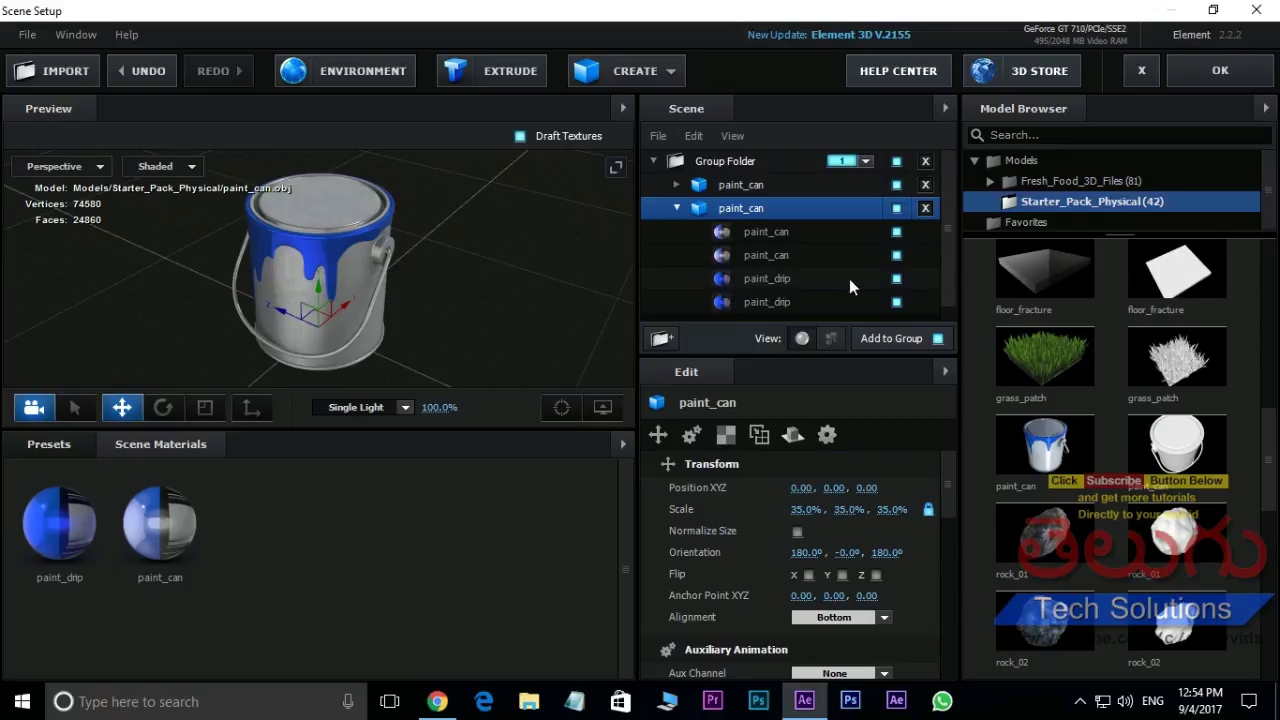
click(896, 302)
click(896, 255)
click(896, 231)
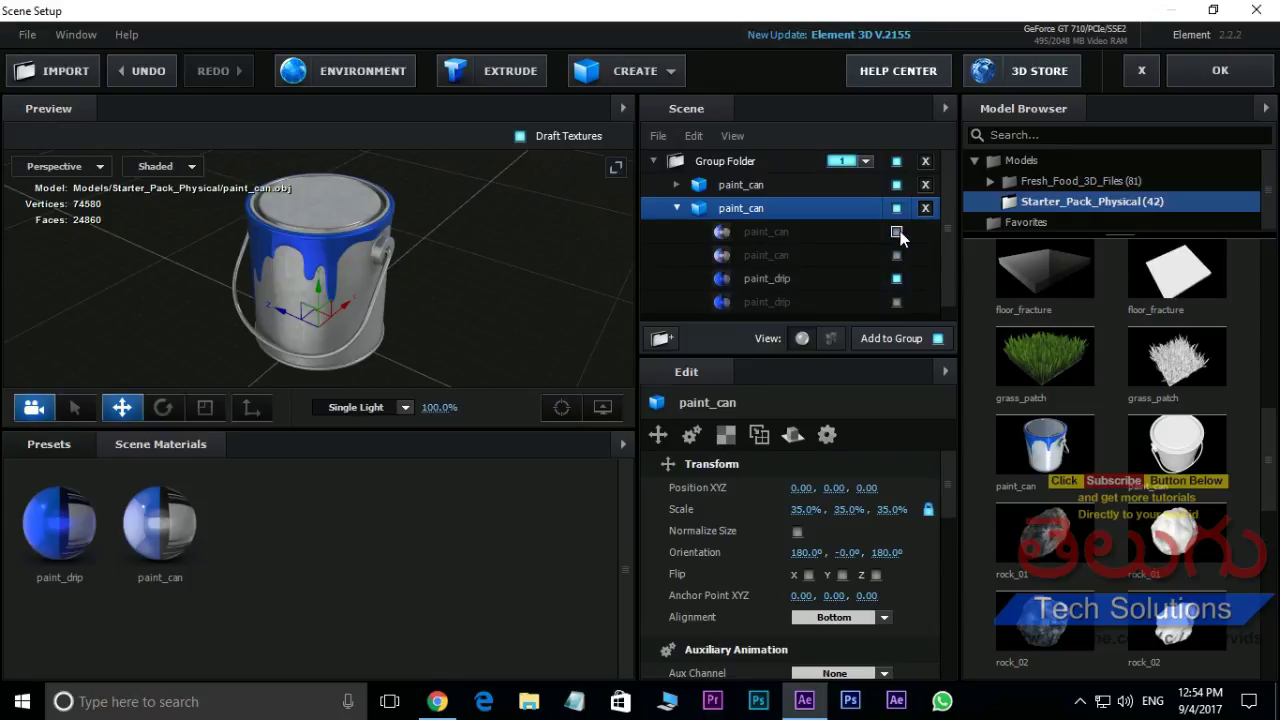
click(677, 208)
click(676, 184)
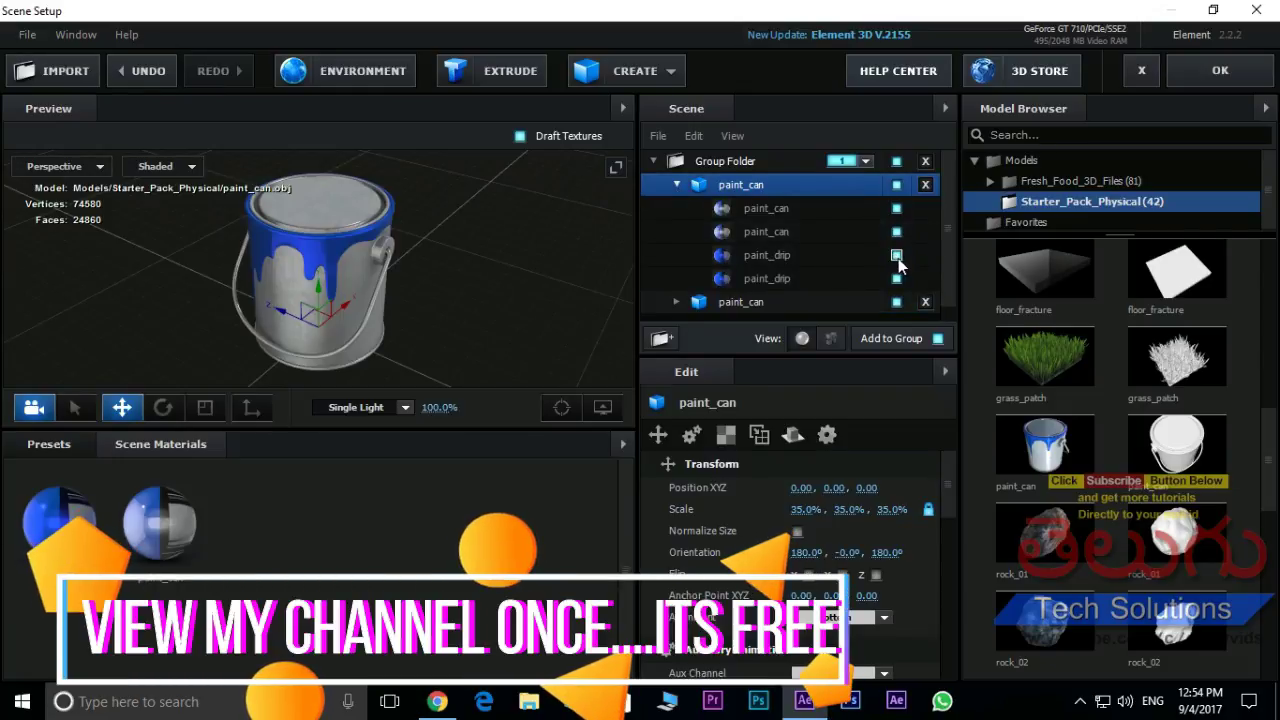
click(896, 256)
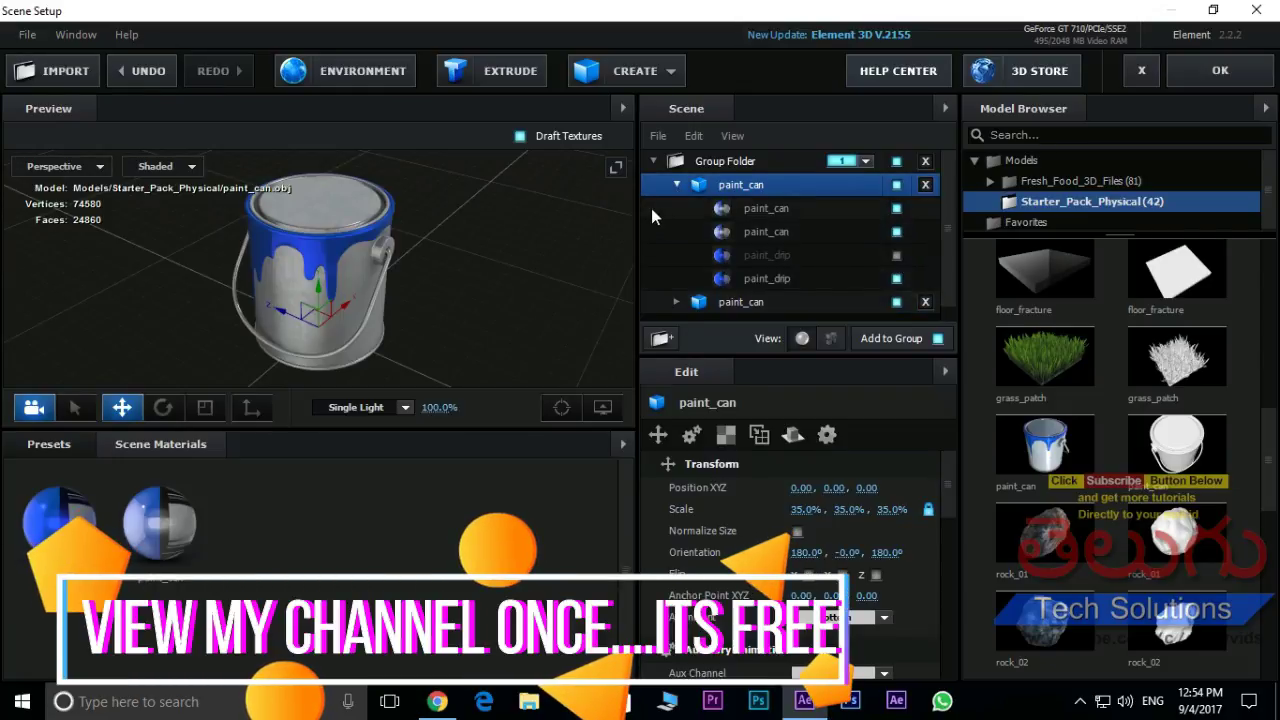
click(676, 185)
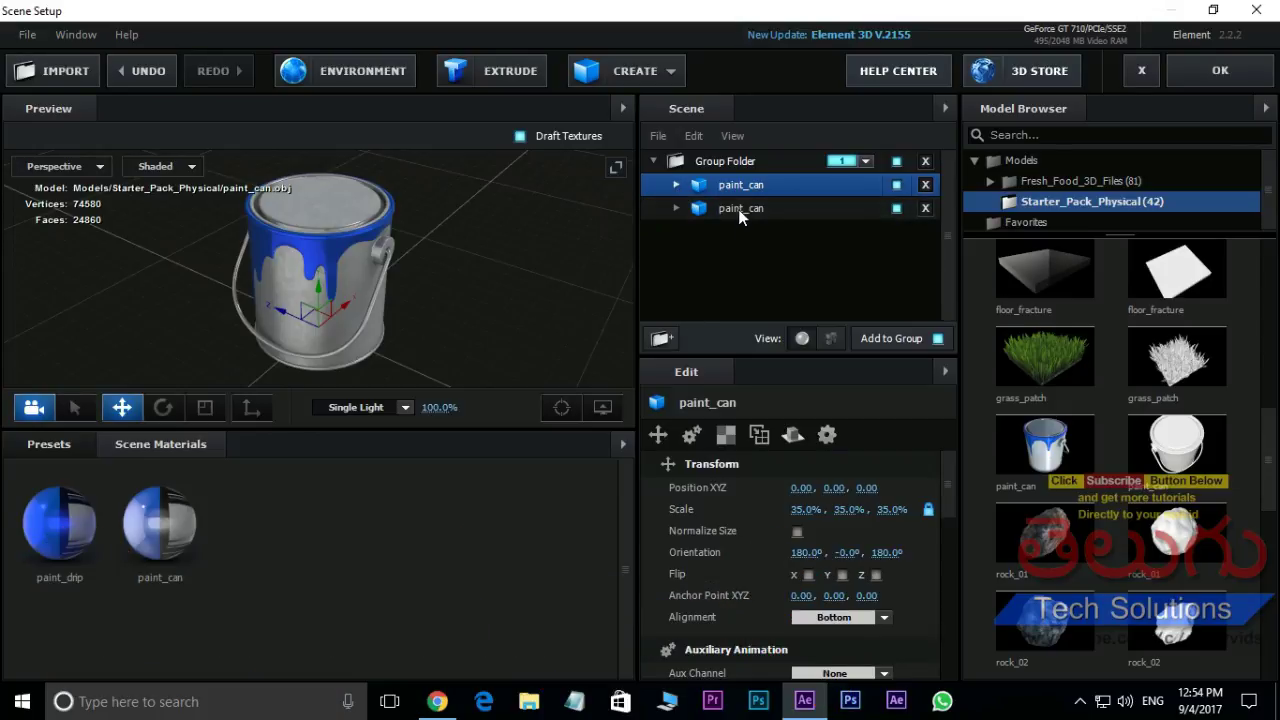
Assign the drip-only paint_can copy to render group 2 and apply the Element scene setup.
drag(740, 212, 742, 260)
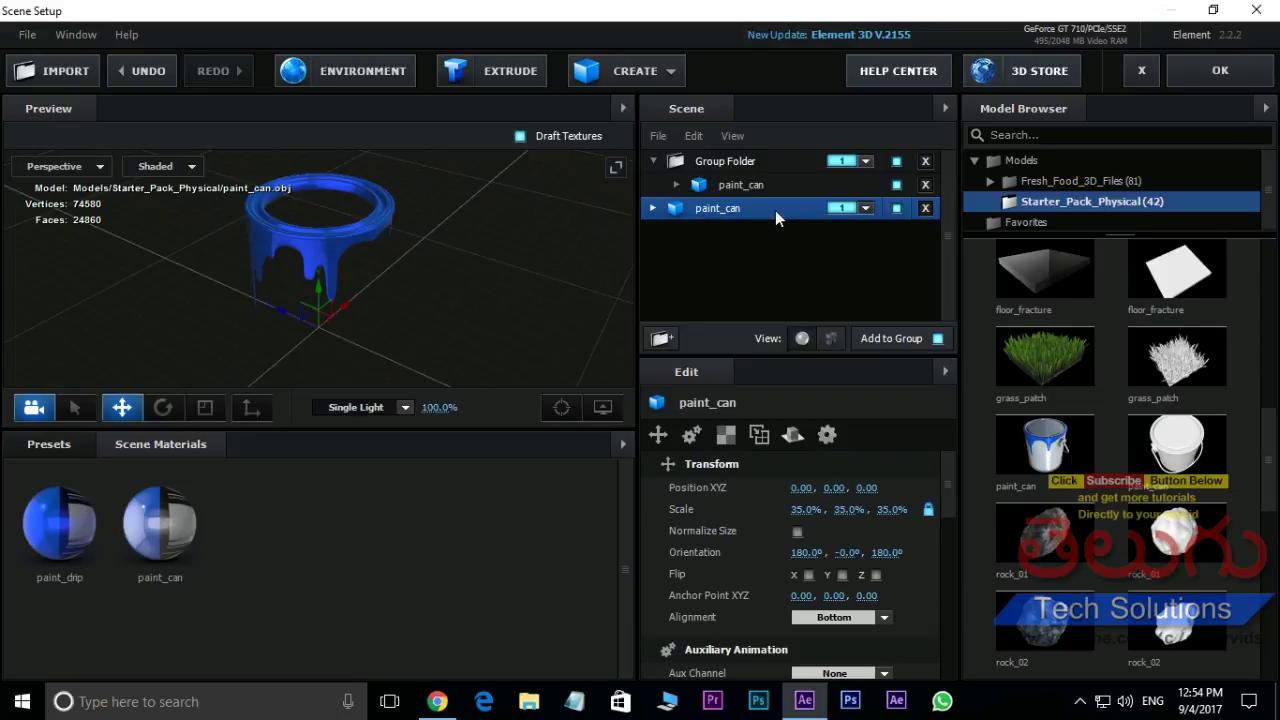
click(866, 208)
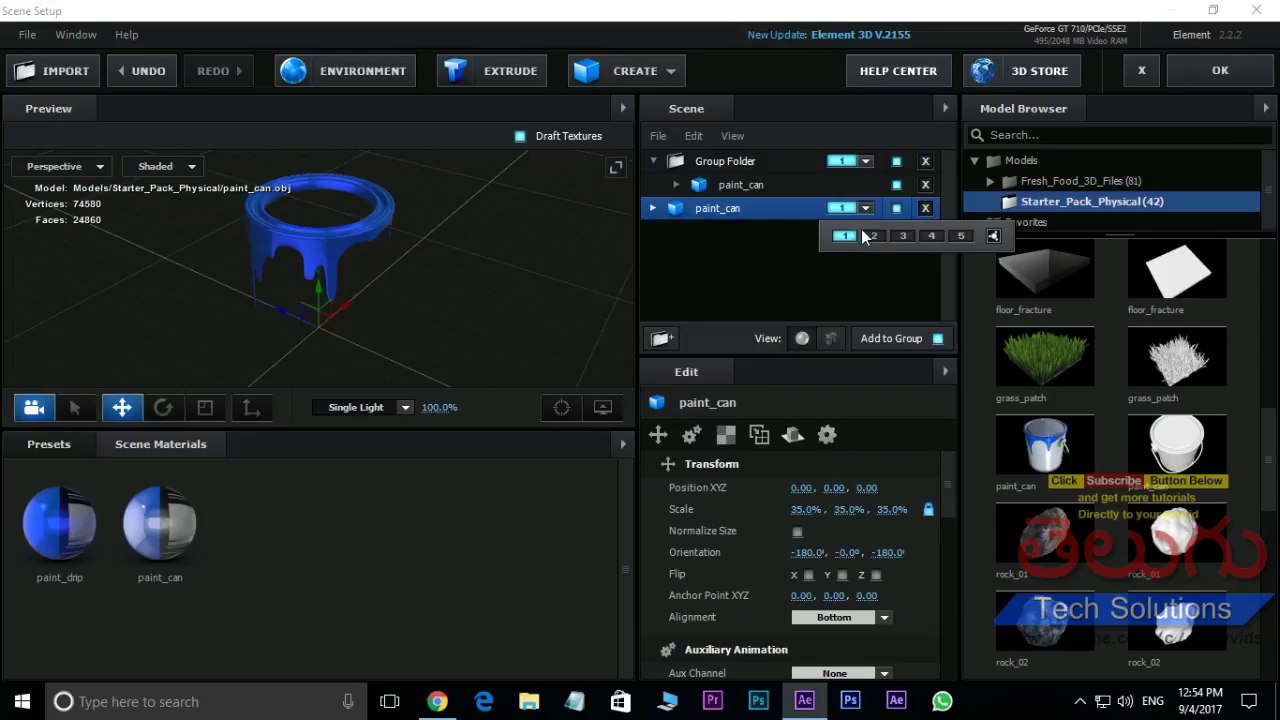
click(875, 235)
click(739, 185)
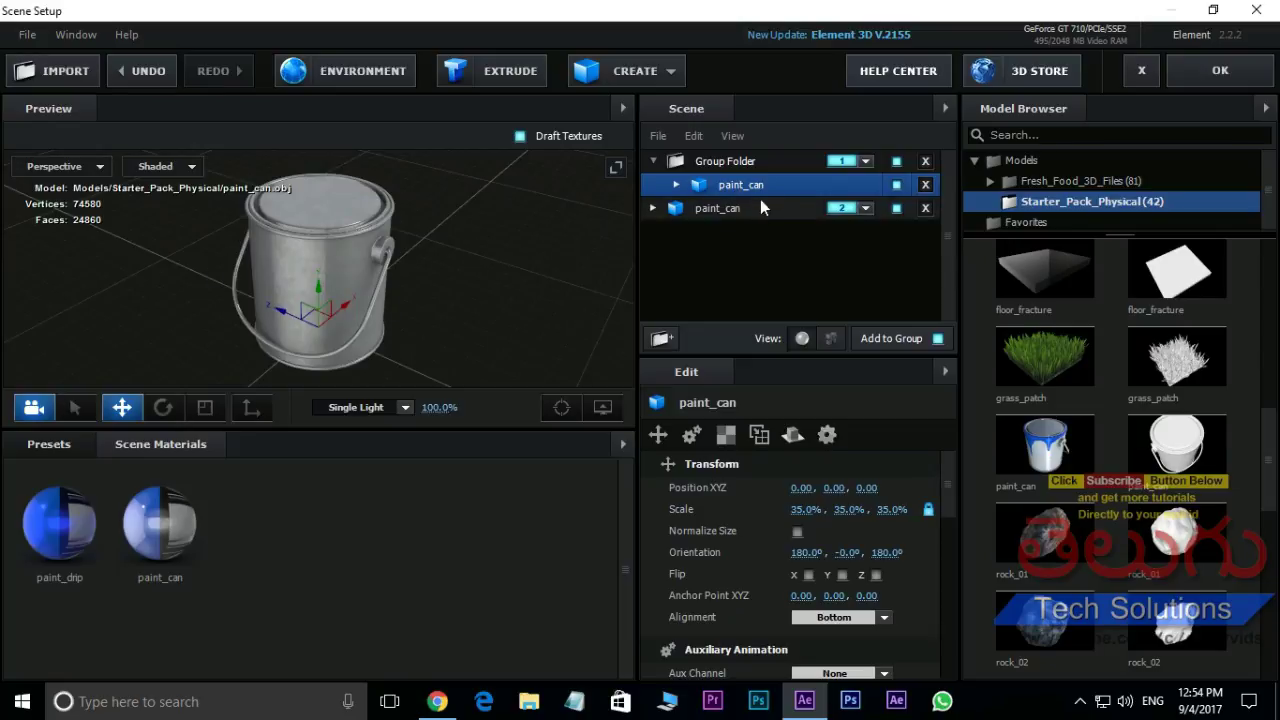
click(752, 208)
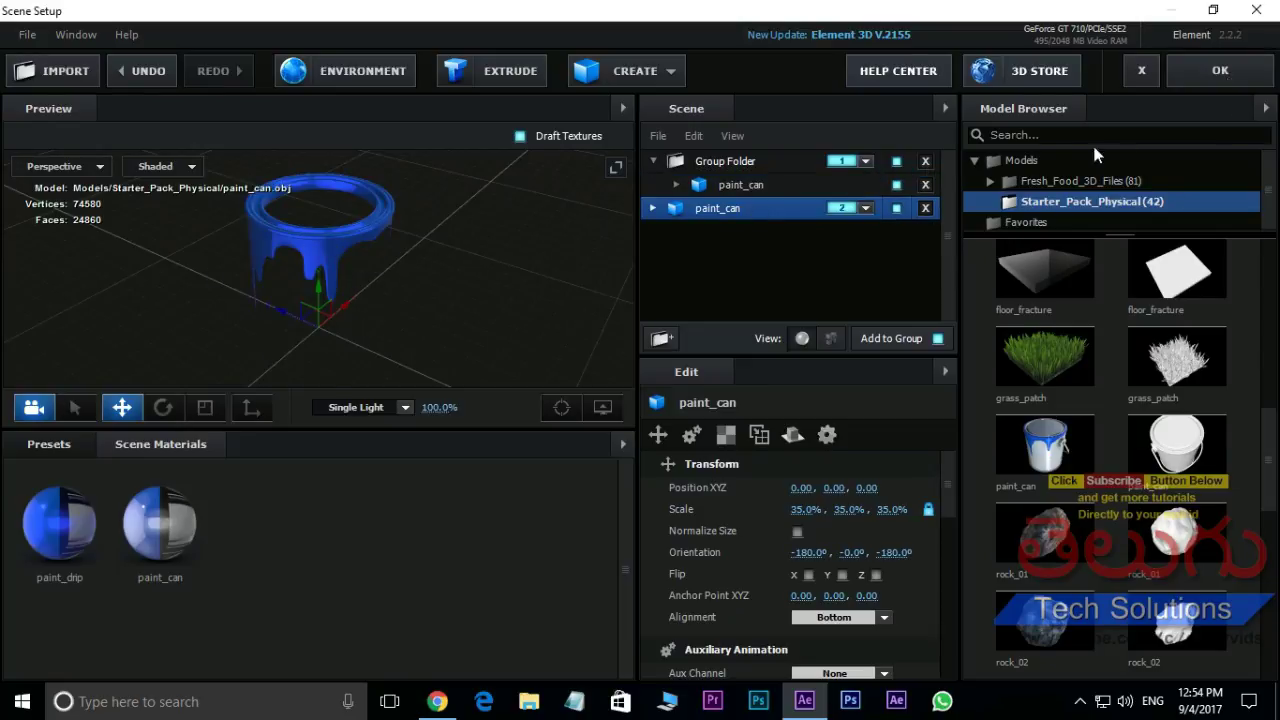
click(1238, 80)
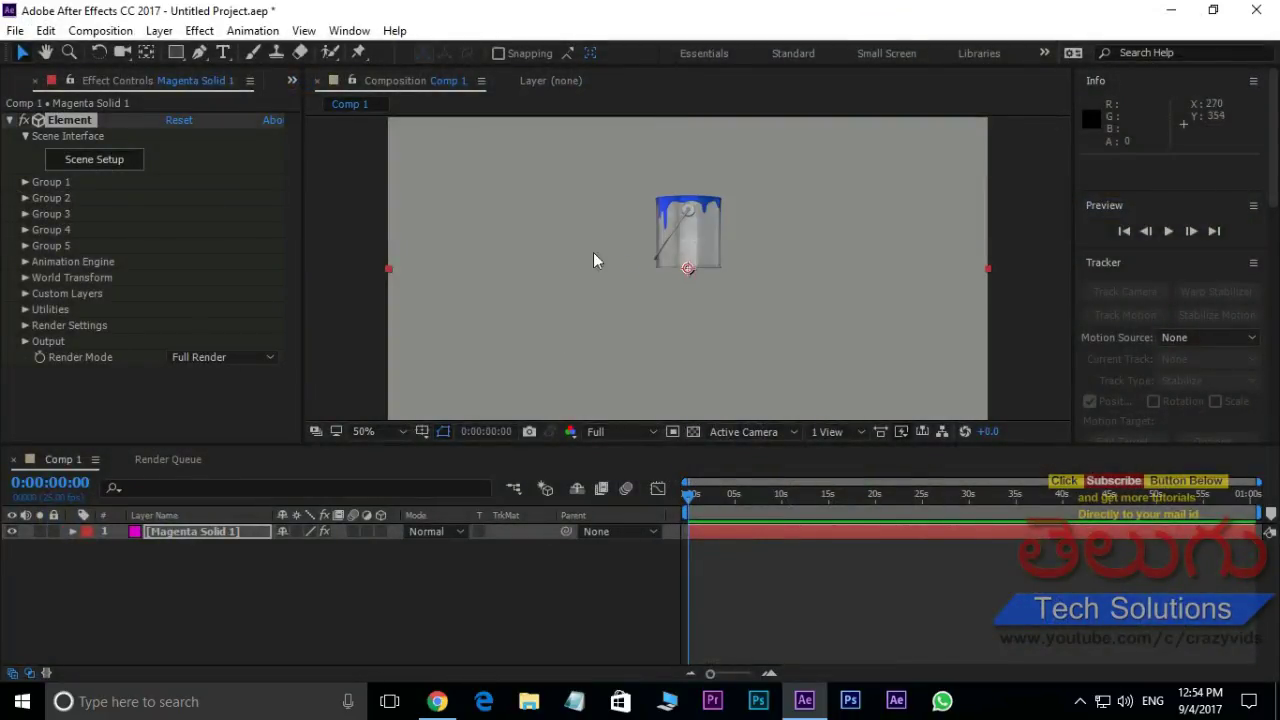
Add a new Camera 1 layer with default settings, select it, and switch to the Camera tool.
right_click(332, 605)
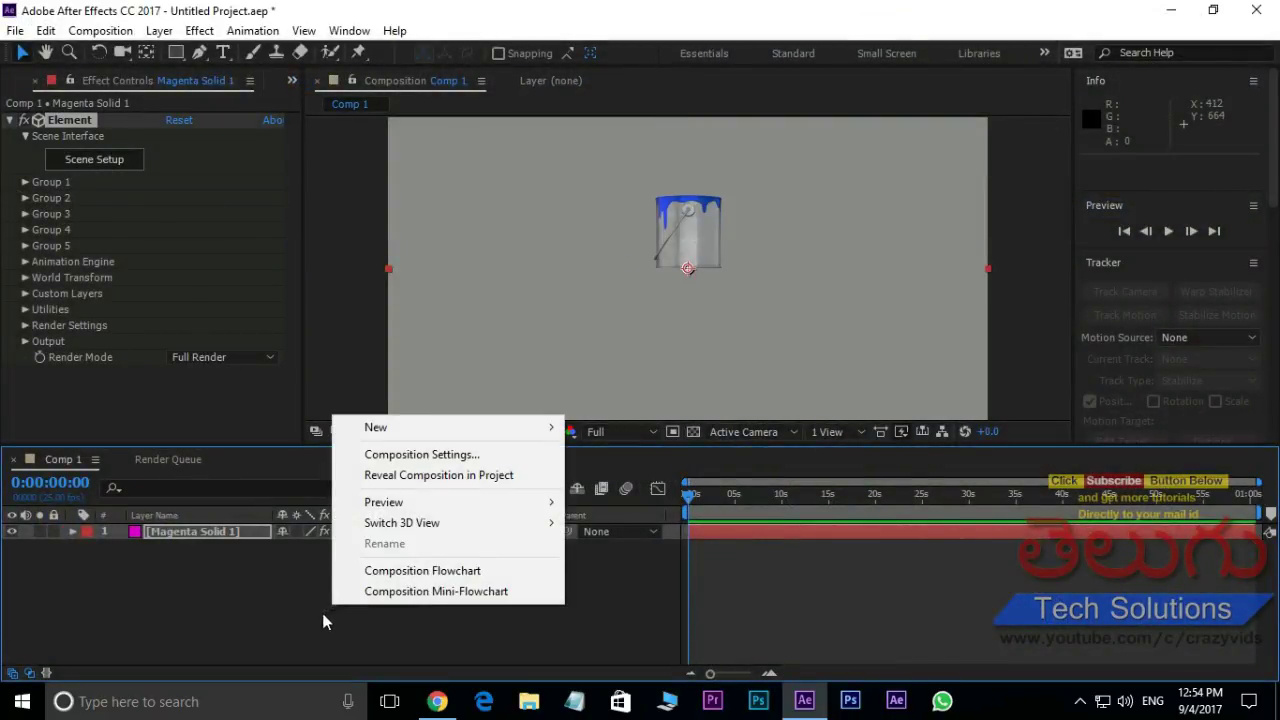
mouse_move(415, 429)
click(648, 517)
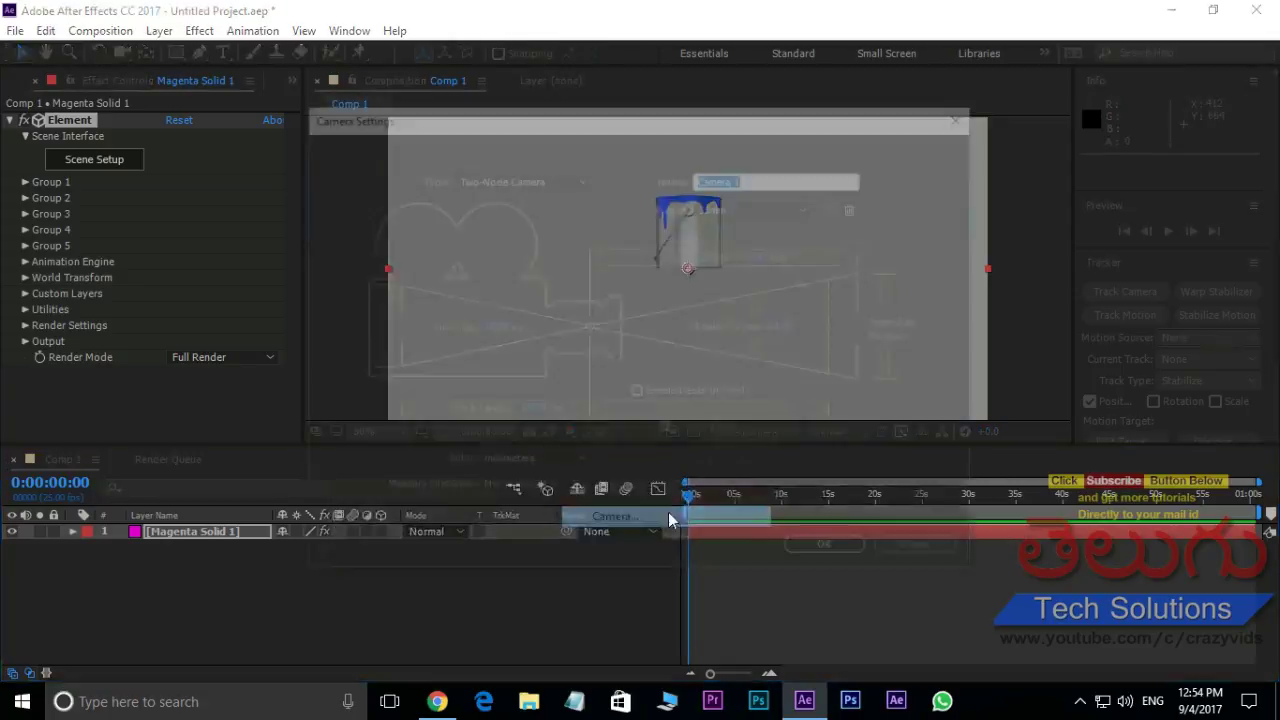
click(831, 550)
click(189, 530)
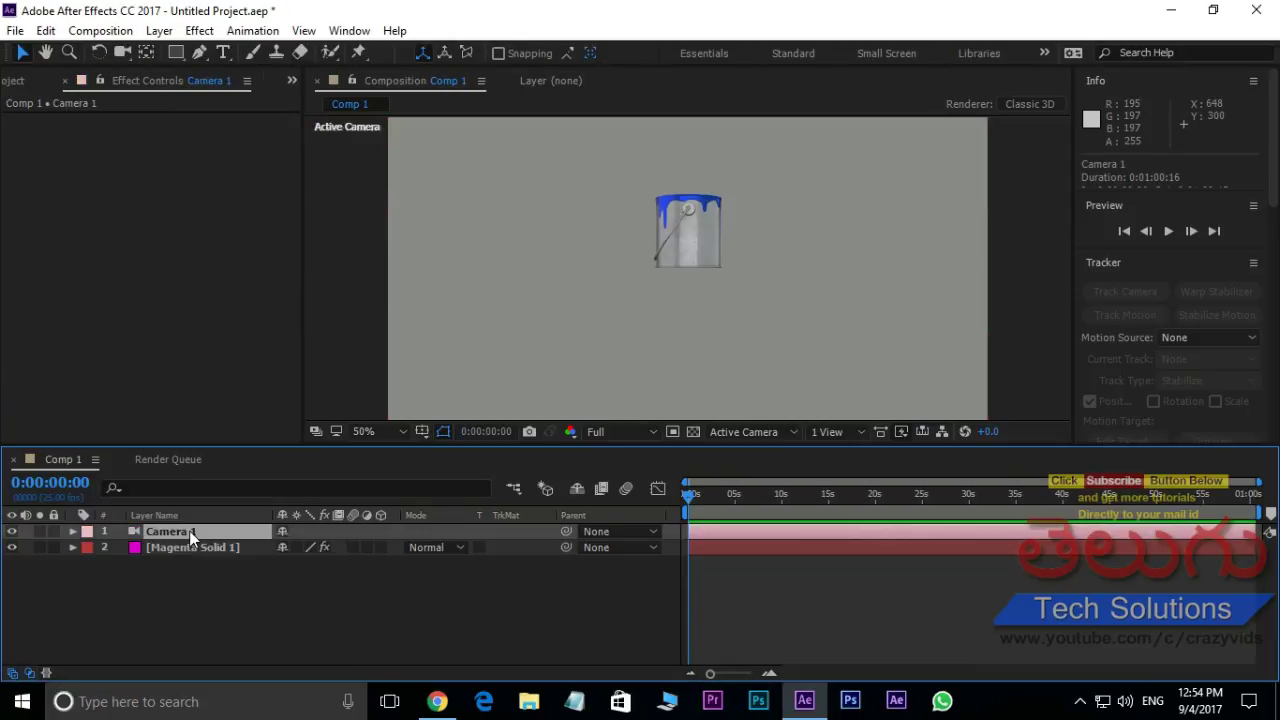
click(128, 55)
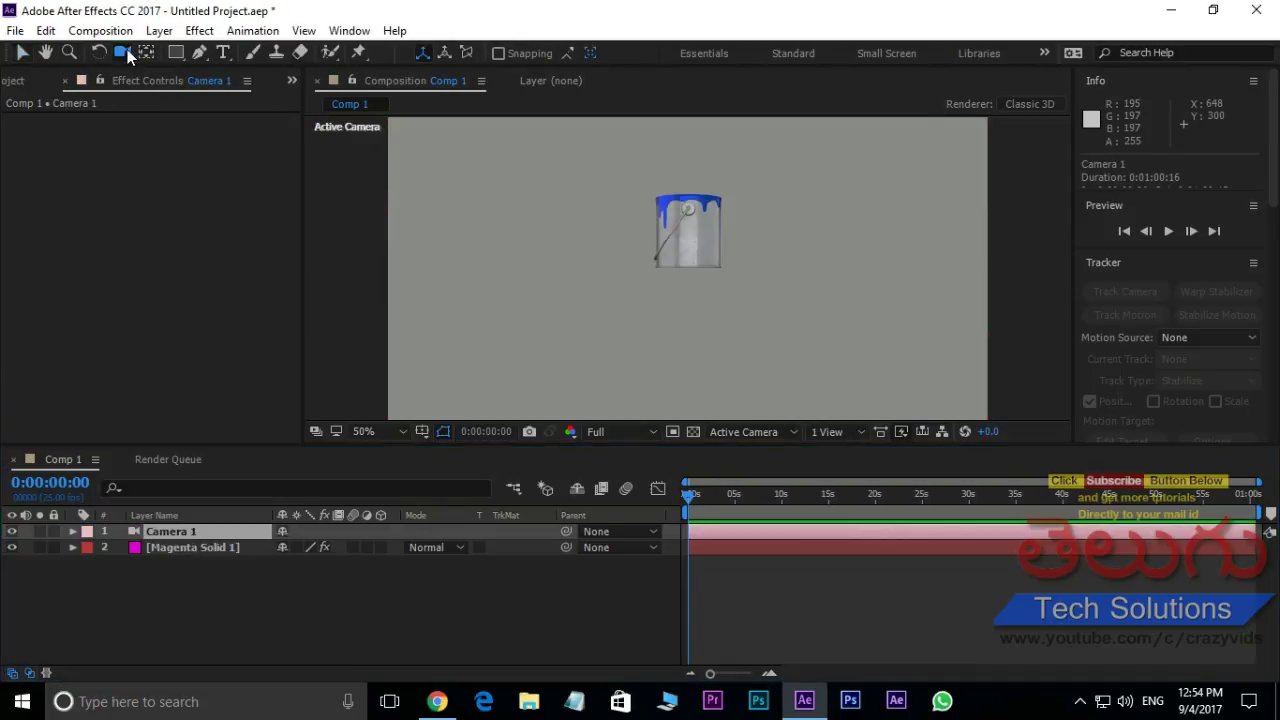
Orbit and move Camera 1 to Position 164.9, -109.0, -363.5, viewing at 100% zoom.
drag(681, 274, 744, 152)
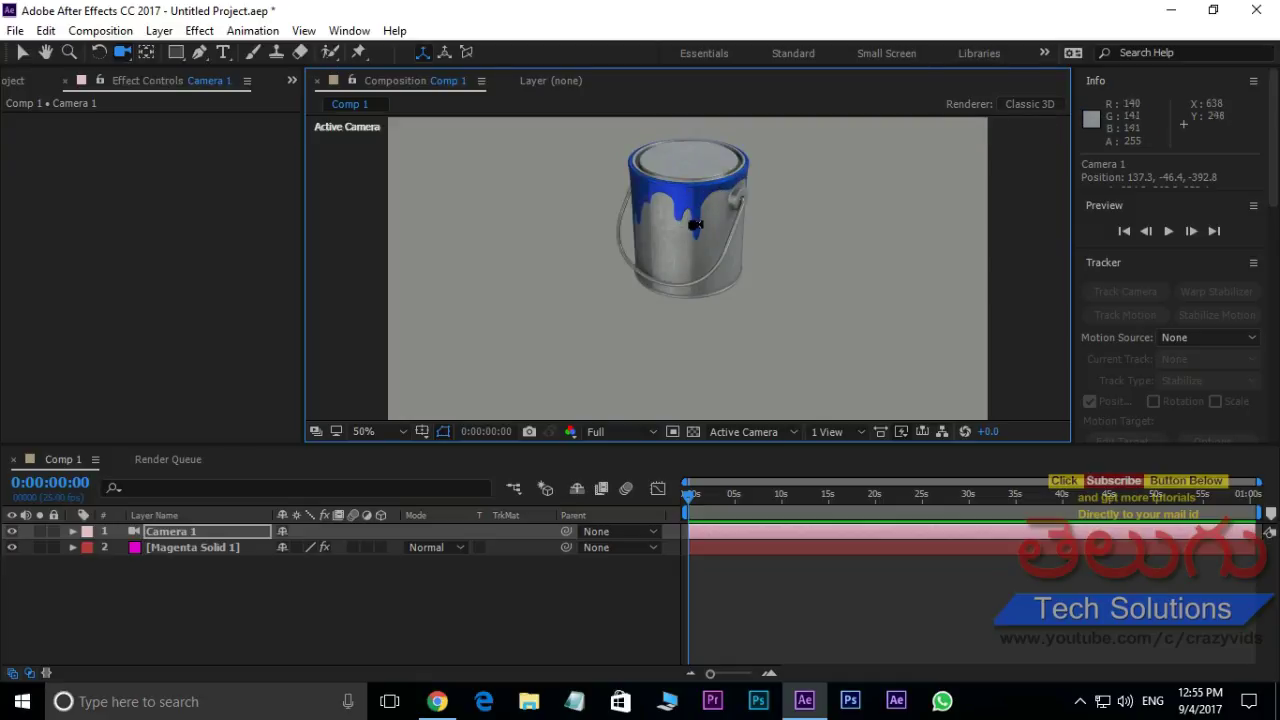
drag(721, 191, 727, 263)
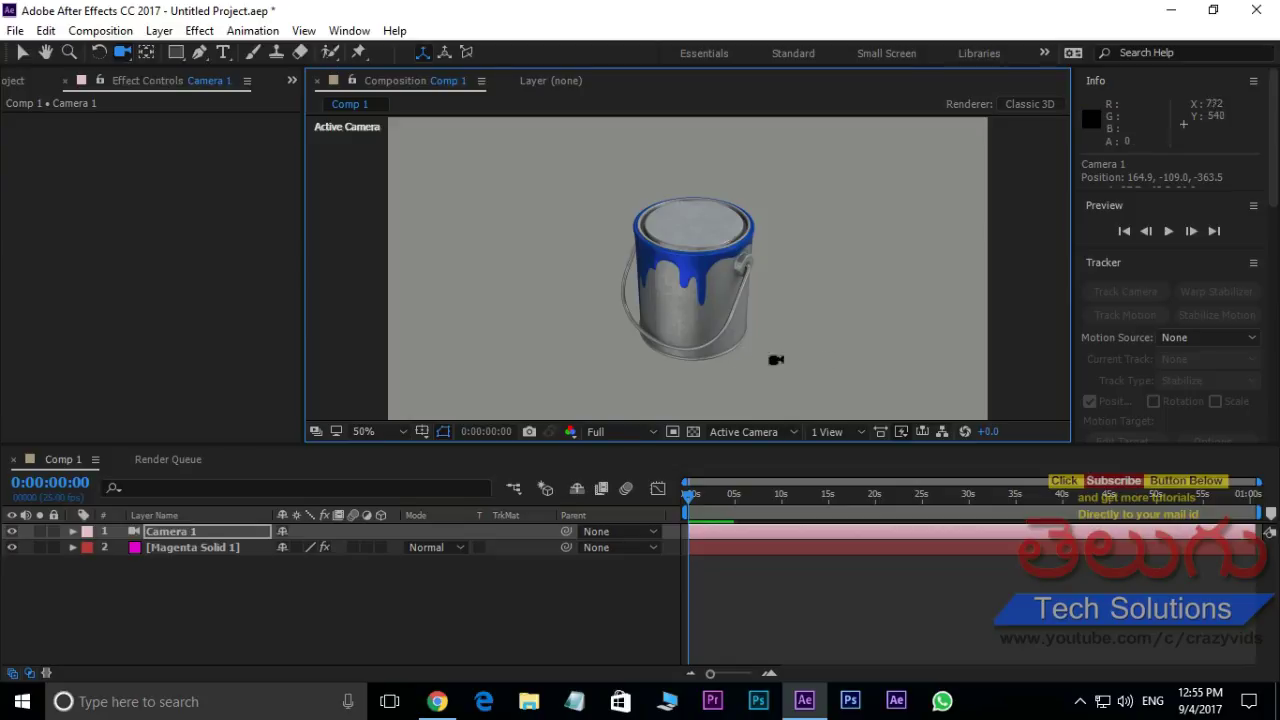
key(slash)
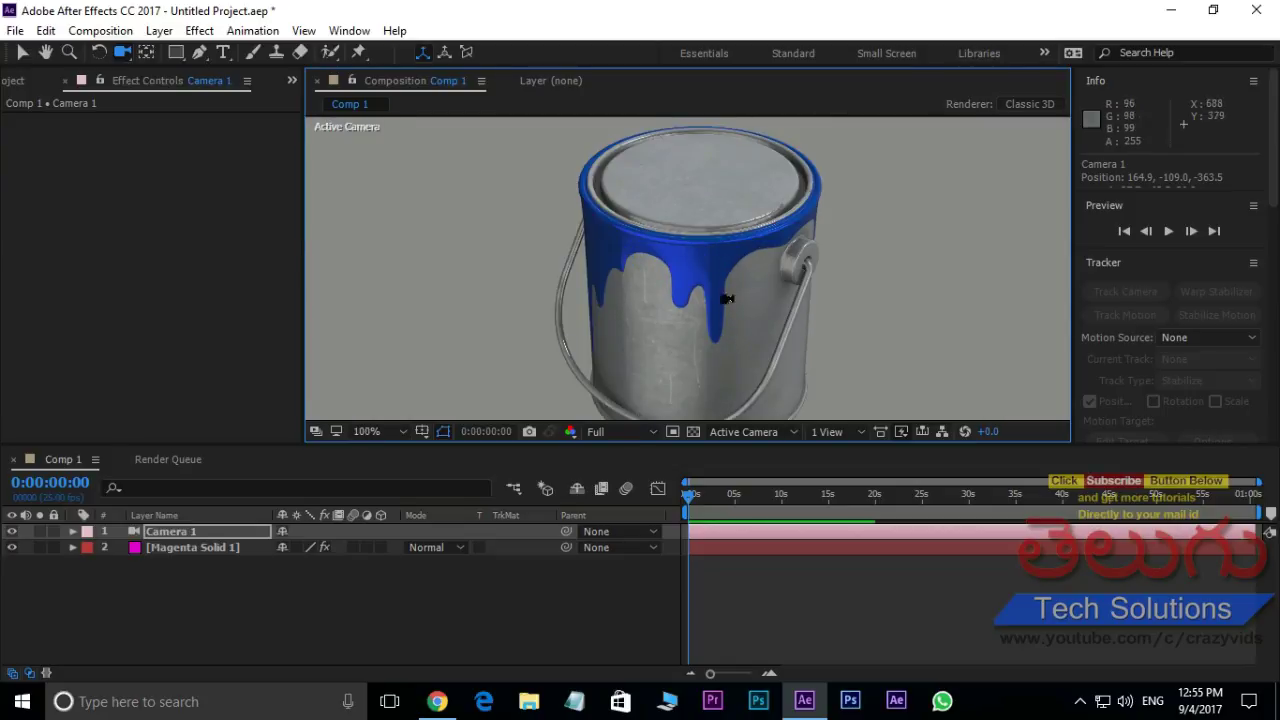
On Magenta Solid 1, toggle Element's Group 2 off and on to confirm the drips, then expand Particle Look.
click(190, 547)
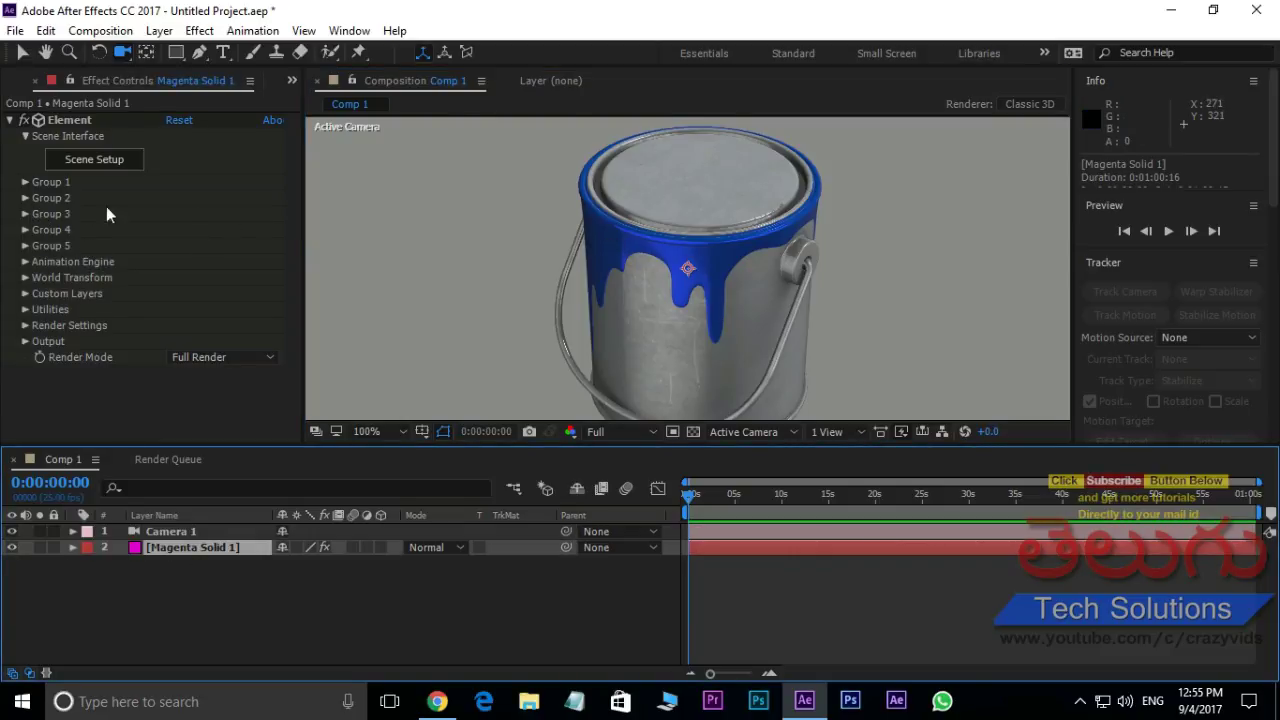
click(25, 199)
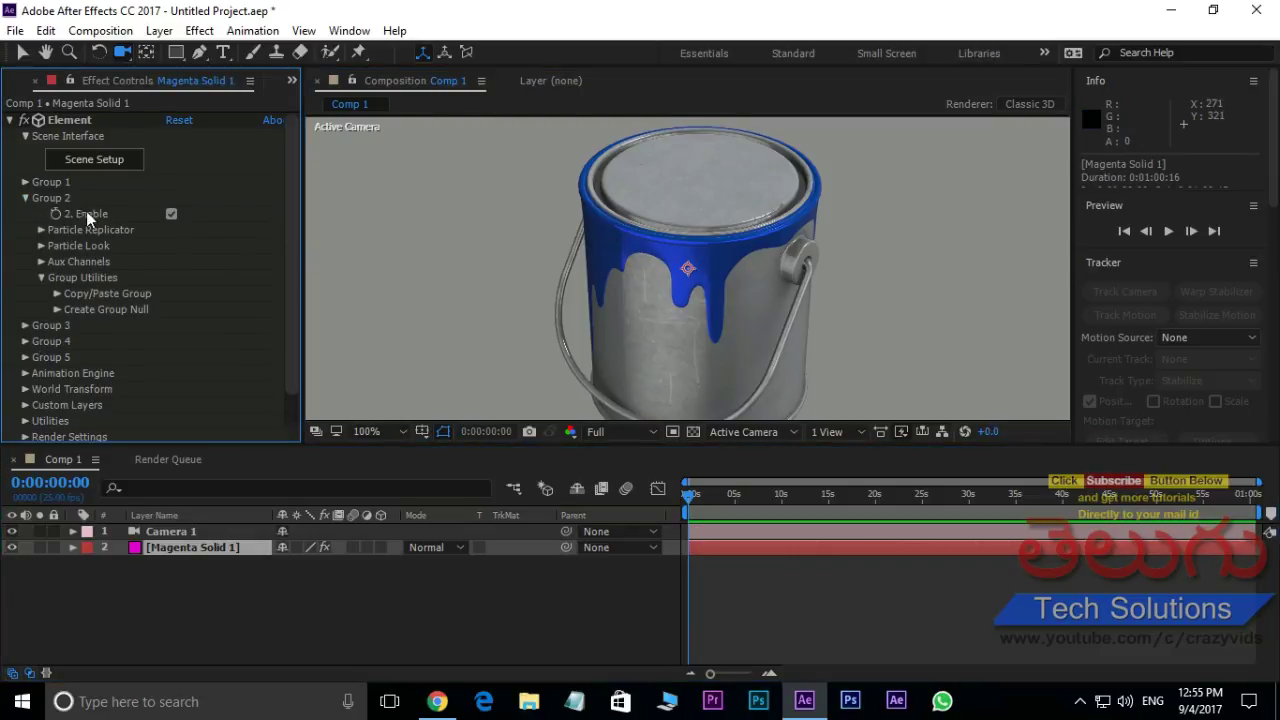
click(171, 215)
click(171, 214)
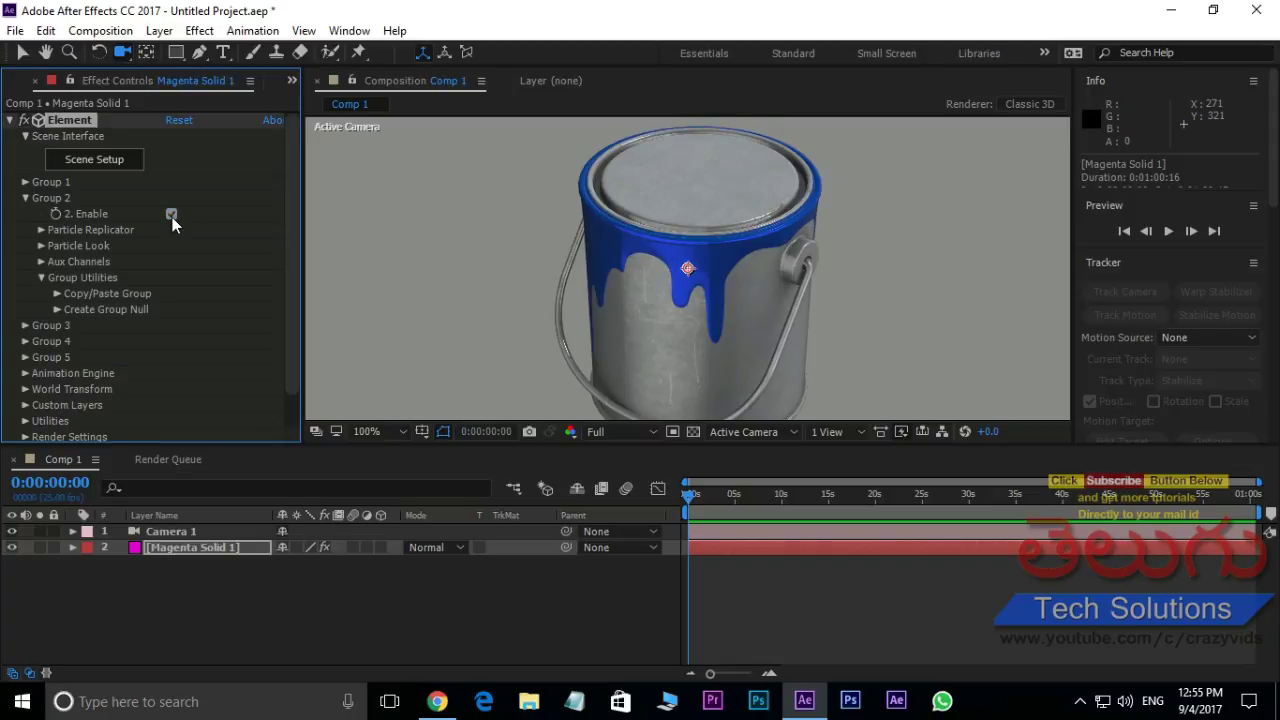
scroll(172, 217, down, 1)
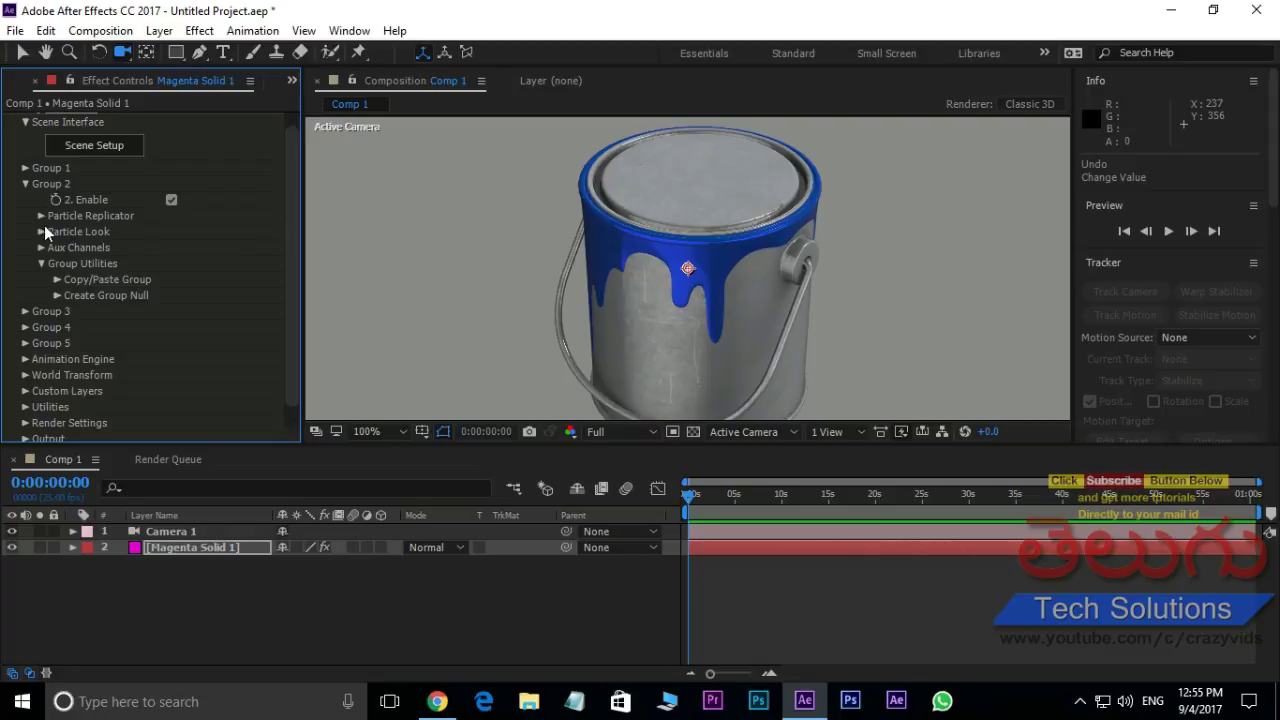
click(42, 231)
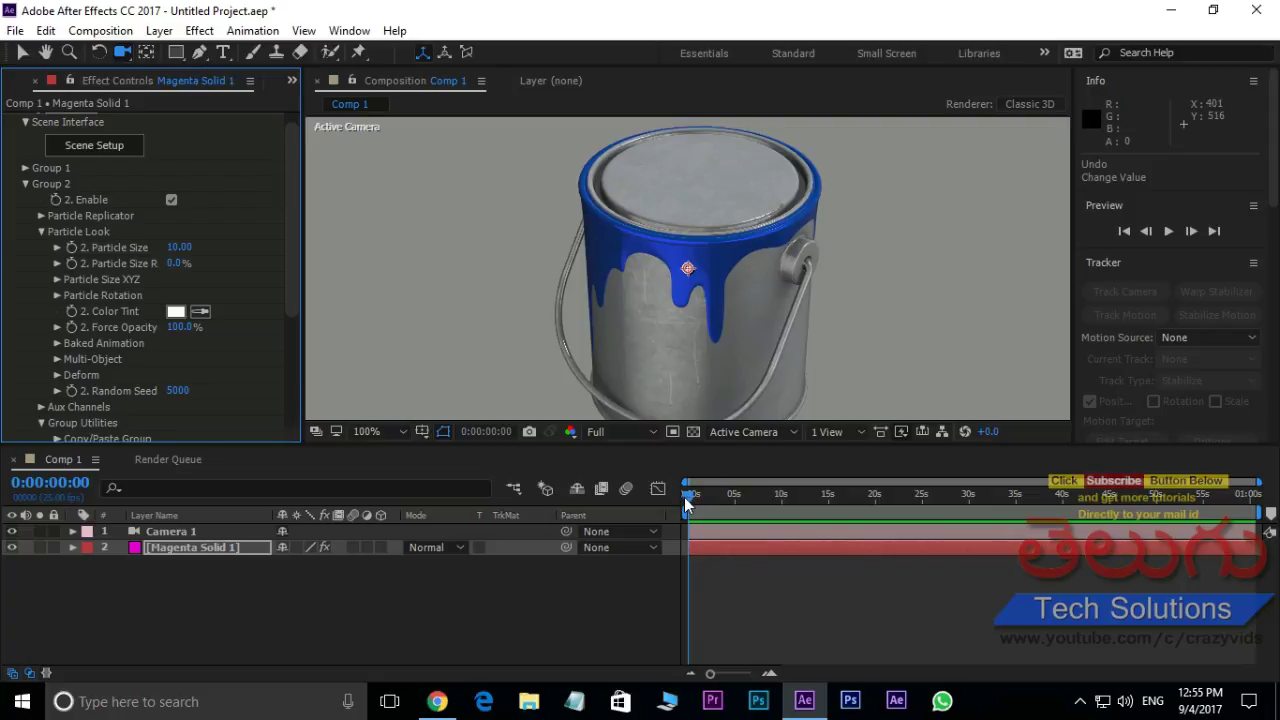
Keyframe Group 2's particle size at 3:05, set it to 5.0% at 0:00, and preview.
drag(690, 495, 717, 496)
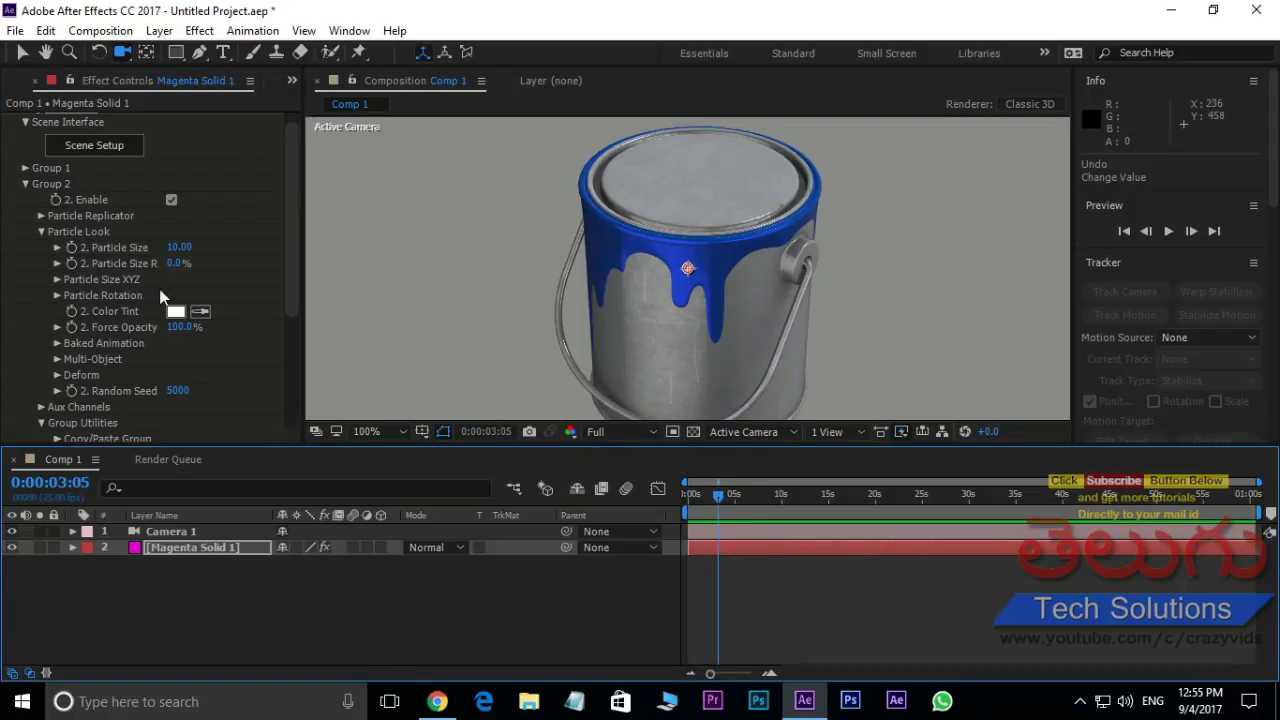
click(72, 264)
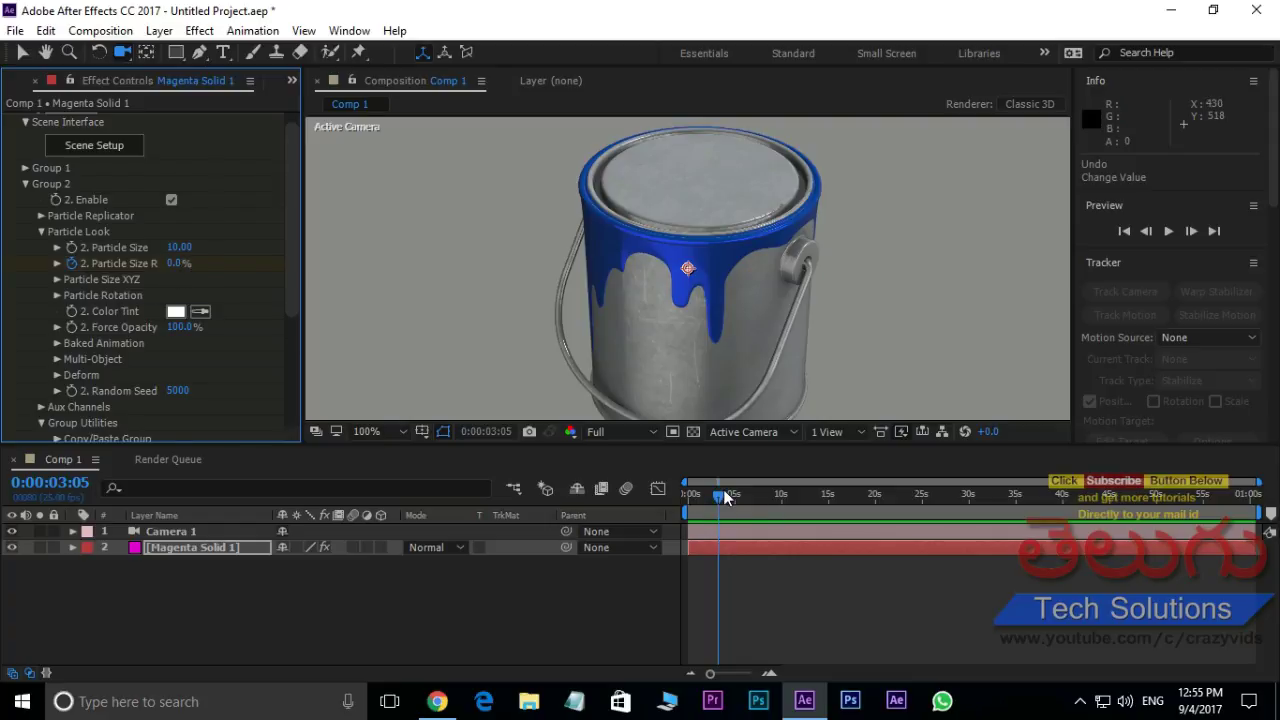
drag(727, 497, 642, 496)
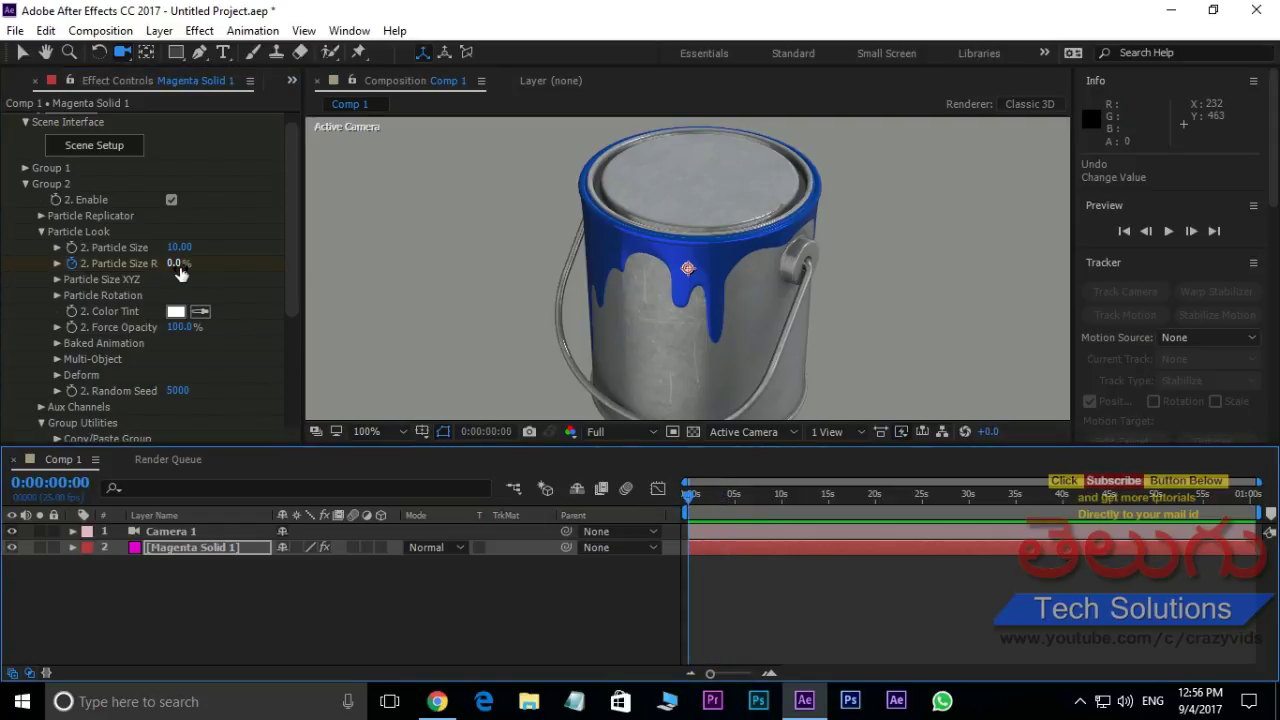
click(176, 263)
text(5)
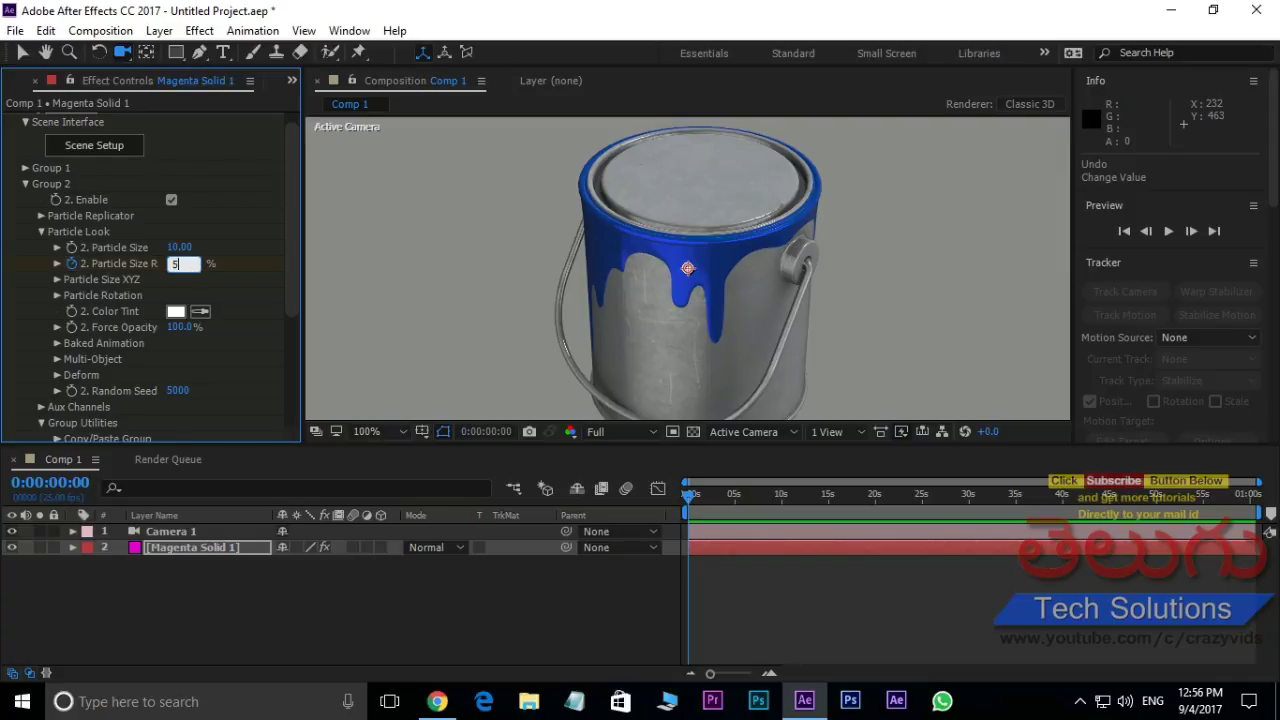
key(Return)
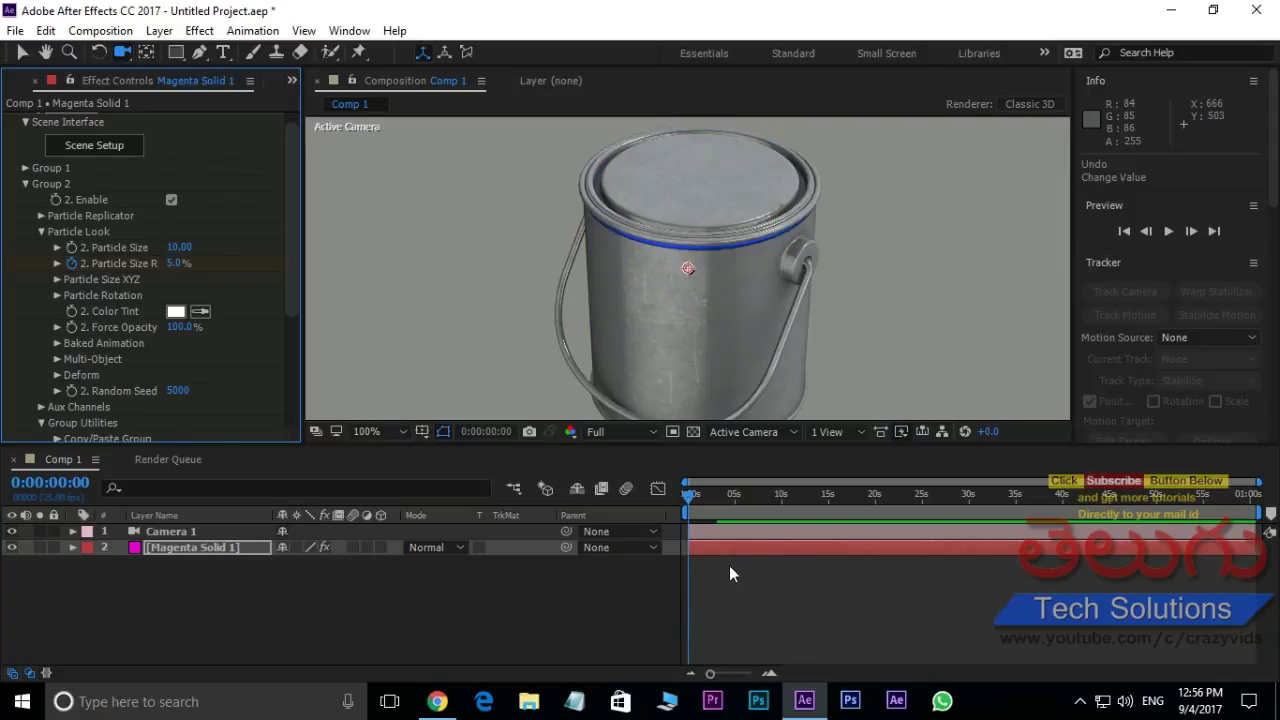
key(space)
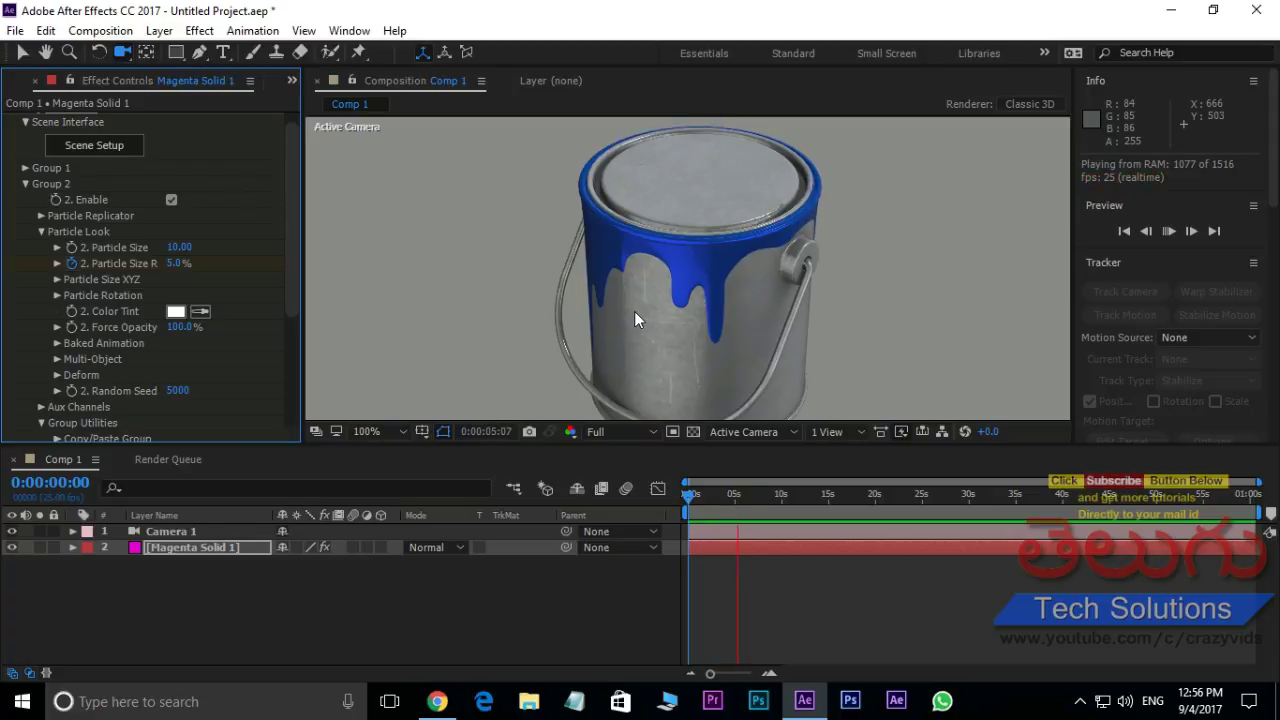
Stop the preview at 0:00:05:07 once the blue drips fully run down the can.
key(space)
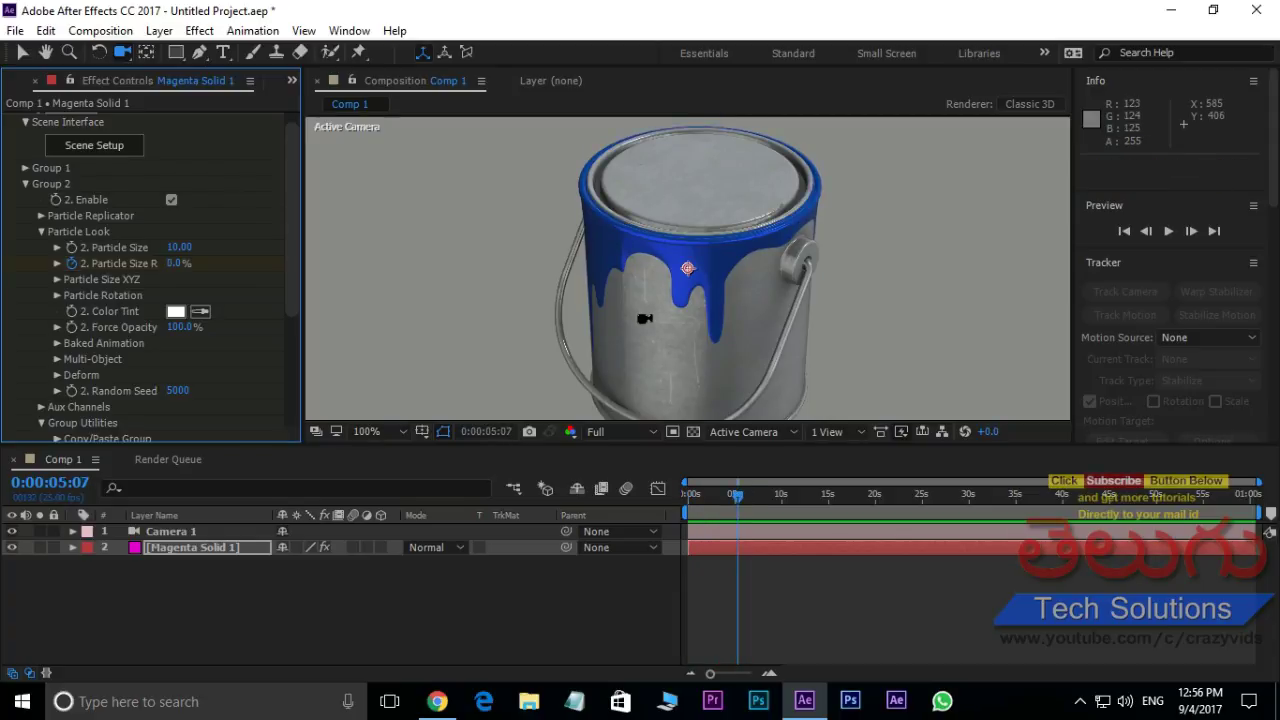